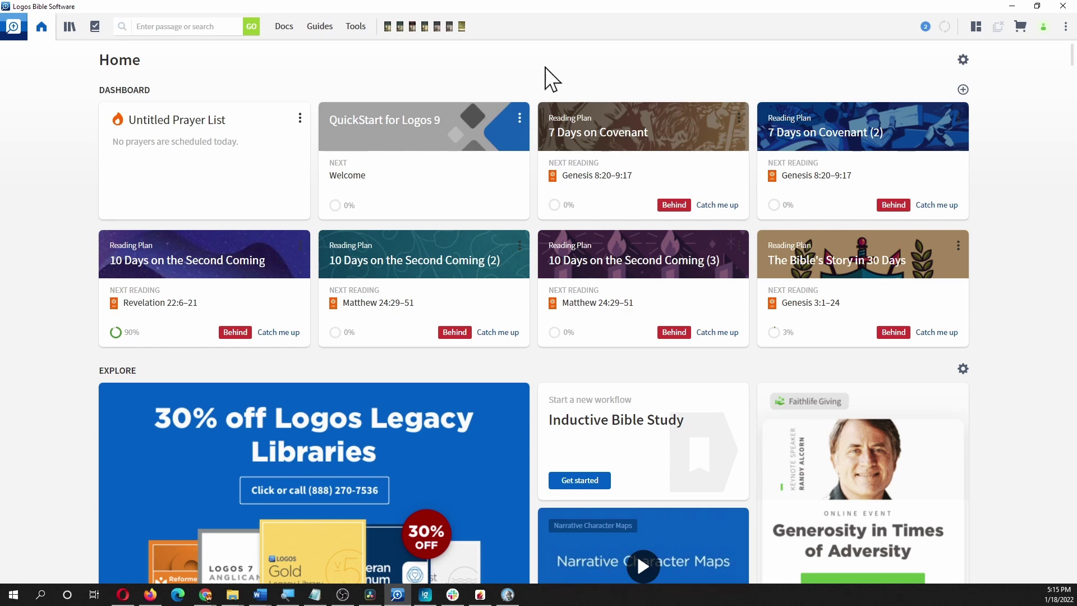
- Look up the resource by its full name, Lexham Hebrew Bible
{"action": "left_click", "coordinate": [171, 24]}
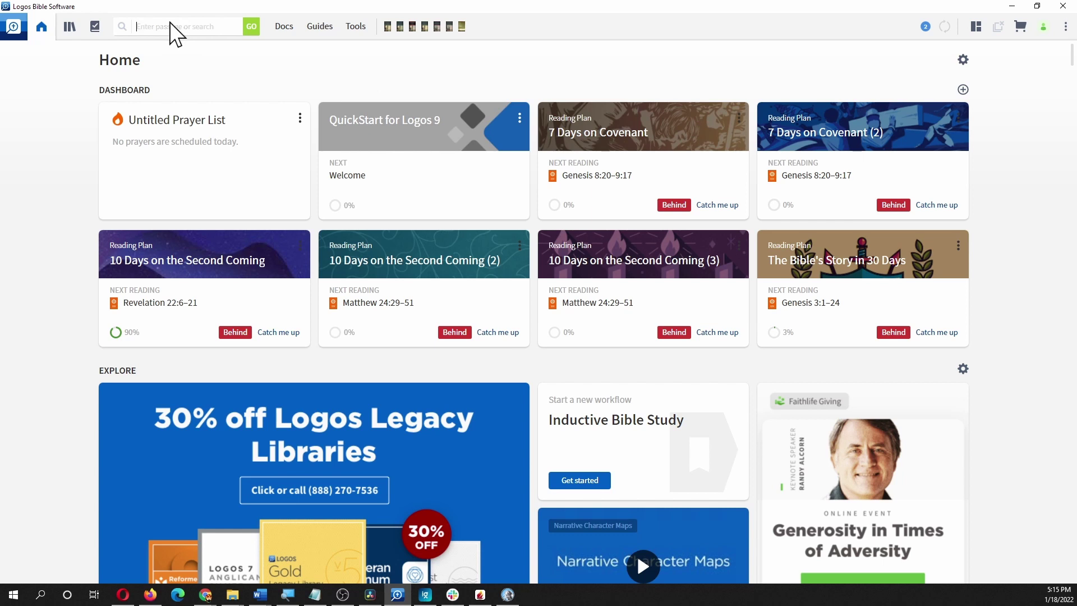
{"action": "type", "text": "Lex"}
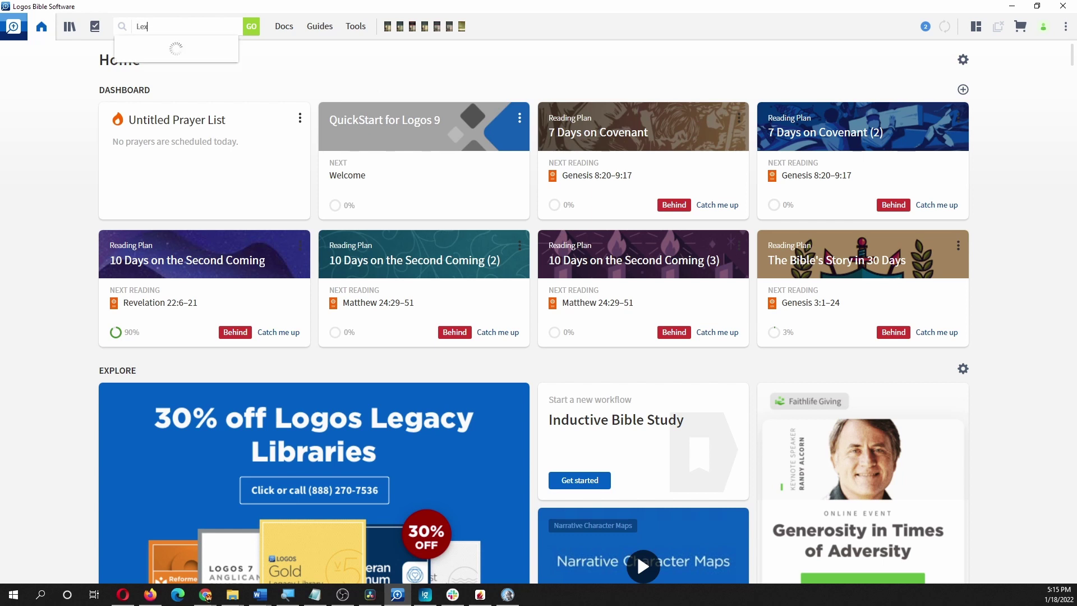
{"action": "type", "text": "ham Hebrew Bible"}
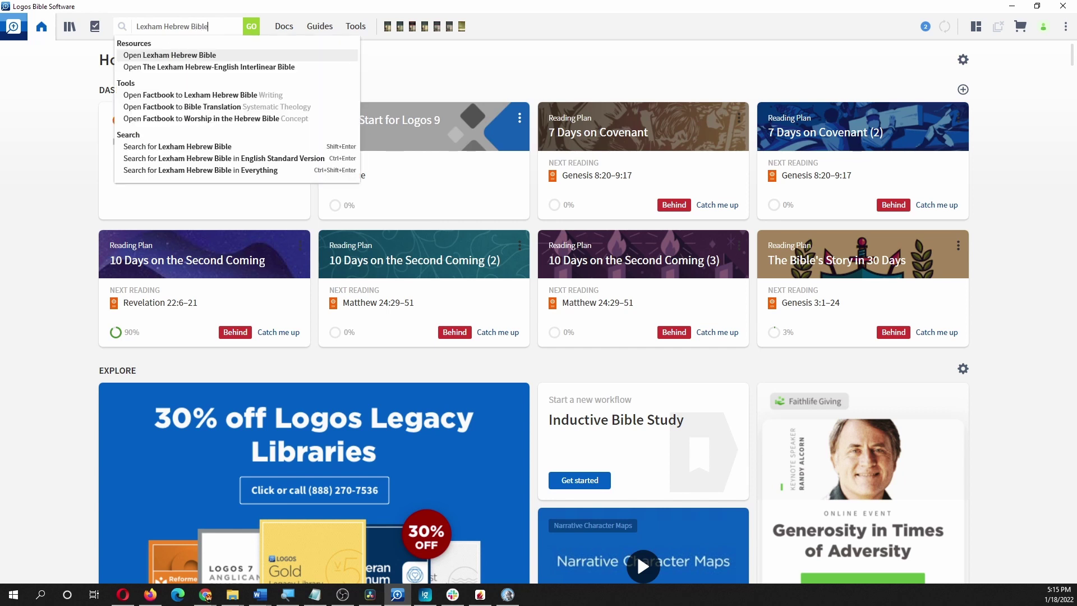
{"action": "mouse_move", "coordinate": [197, 61]}
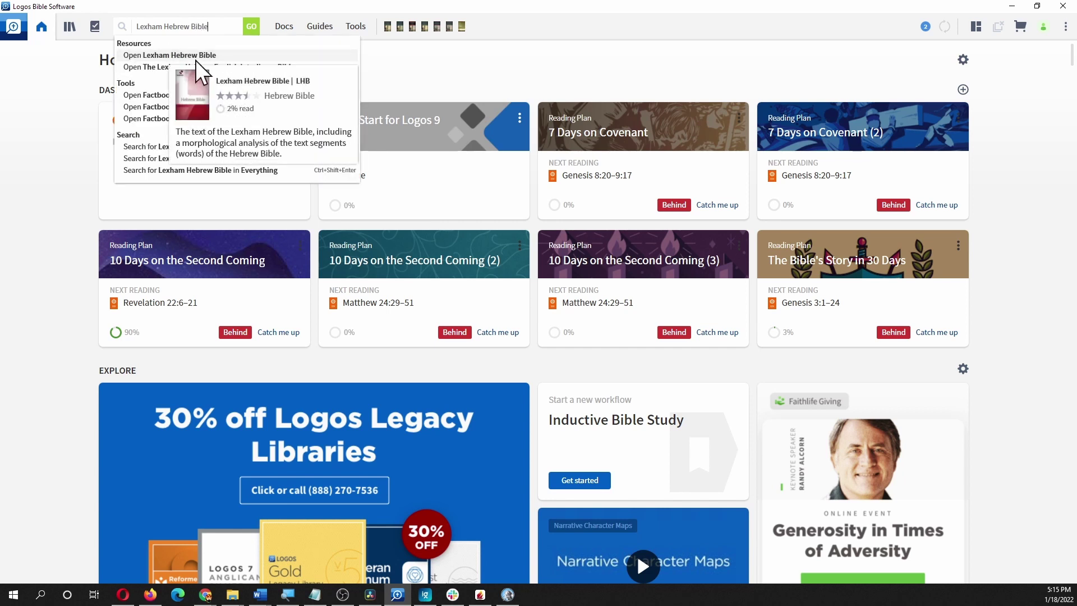
- Find the Lexham Hebrew Bible by its abbreviation LHB, open it and dock it in the left half of the workspace
{"action": "left_click_drag", "start_coordinate": [211, 25], "coordinate": [119, 18]}
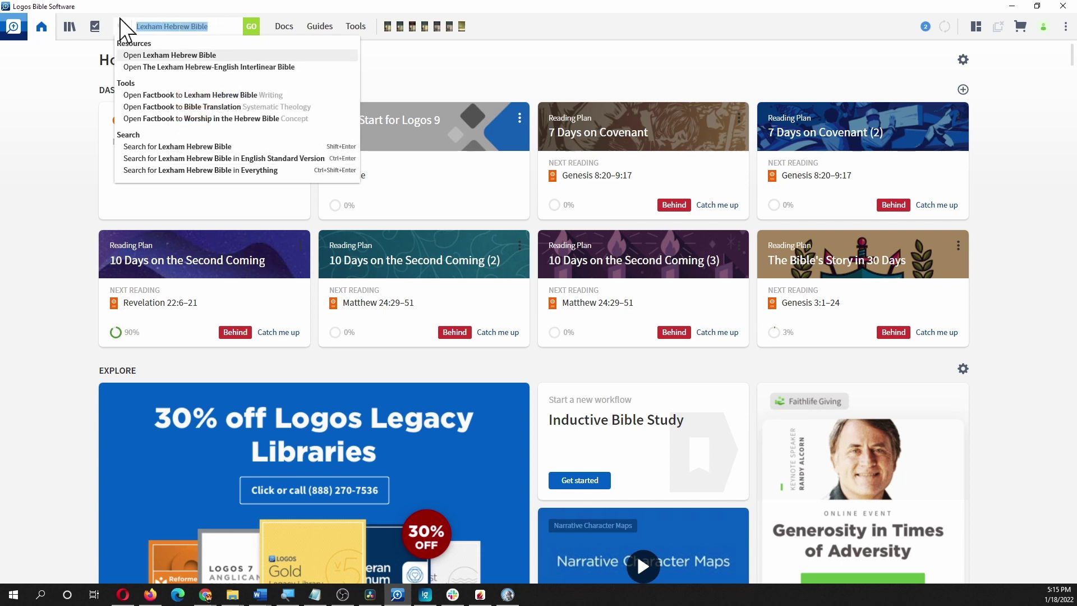
{"action": "type", "text": "LHB"}
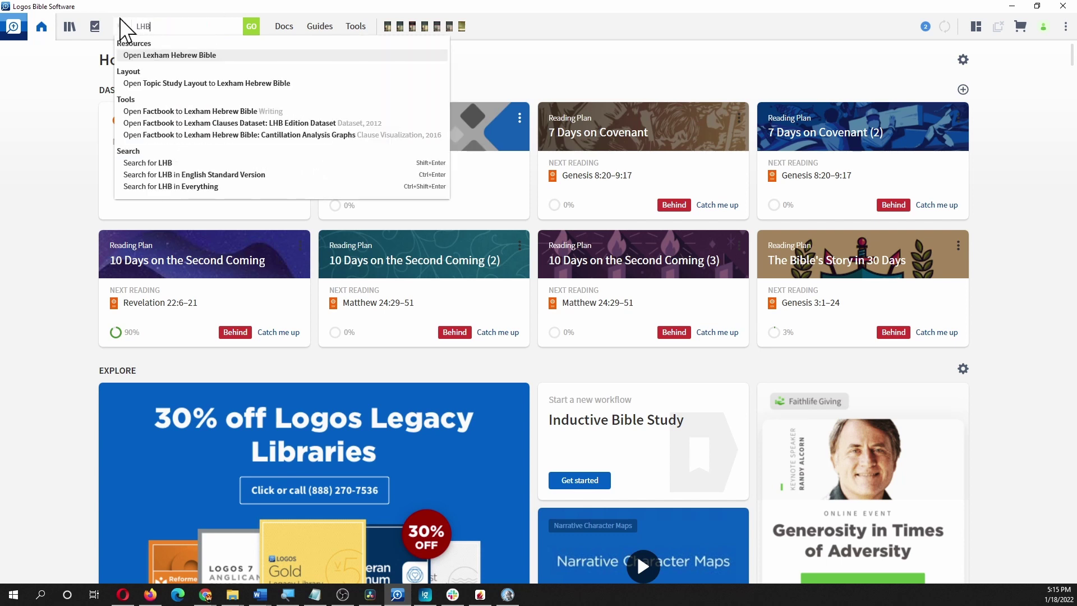
{"action": "mouse_move", "coordinate": [187, 56]}
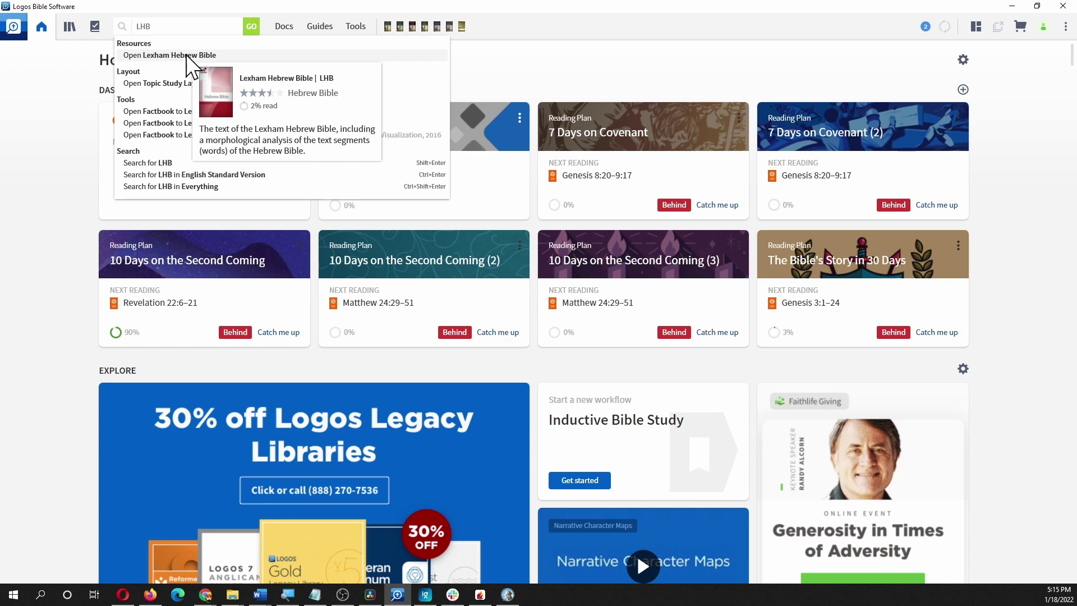
{"action": "left_click", "coordinate": [186, 55]}
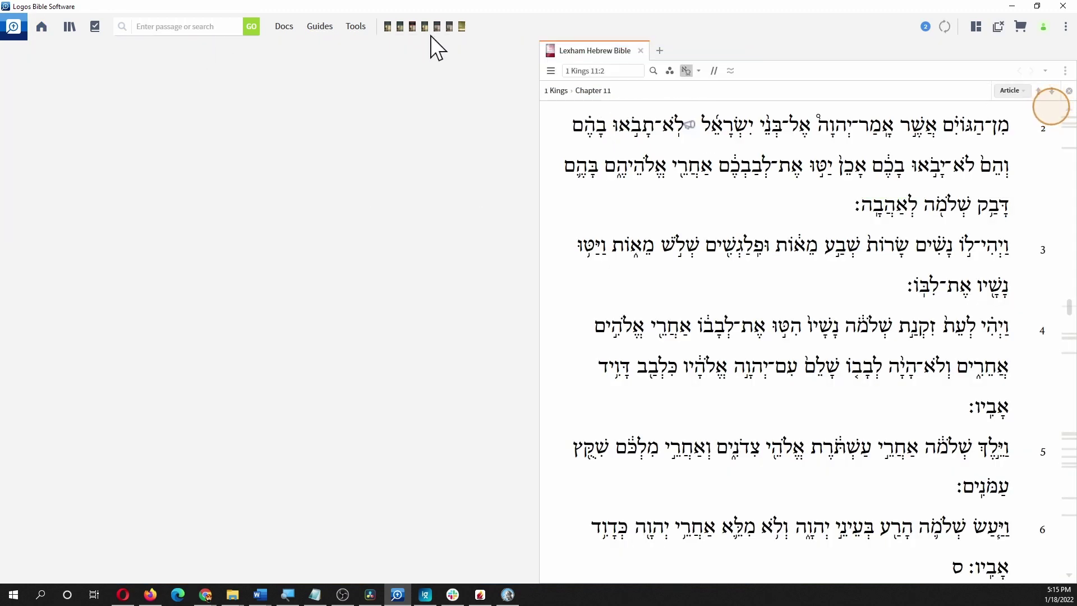
{"action": "left_click_drag", "start_coordinate": [583, 52], "coordinate": [139, 59]}
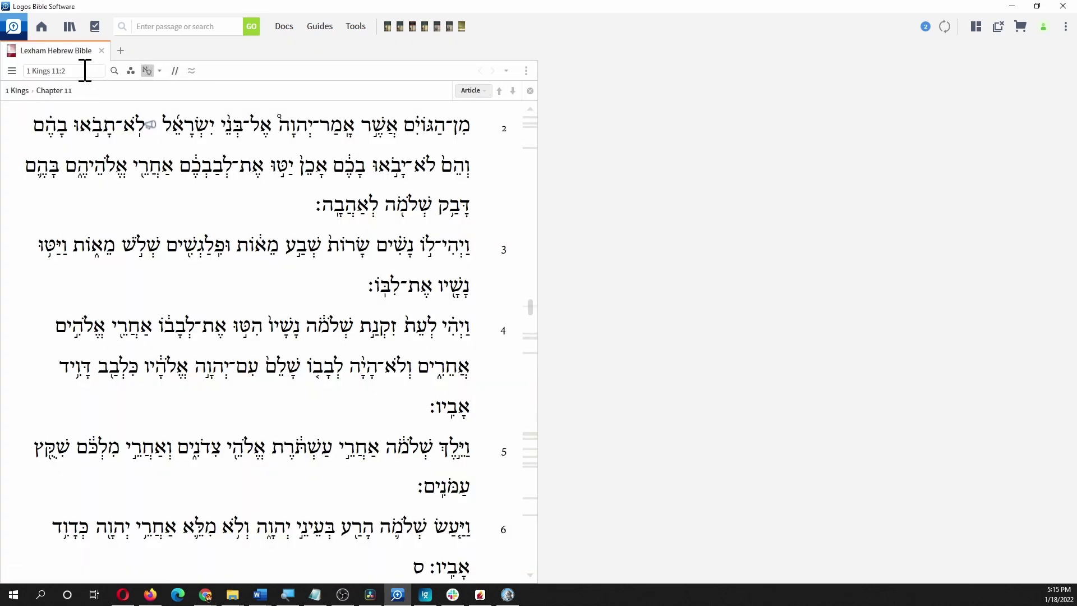
- Go to Genesis 1:1 in the Lexham Hebrew Bible
{"action": "left_click", "coordinate": [85, 71]}
{"action": "left_click", "coordinate": [84, 71]}
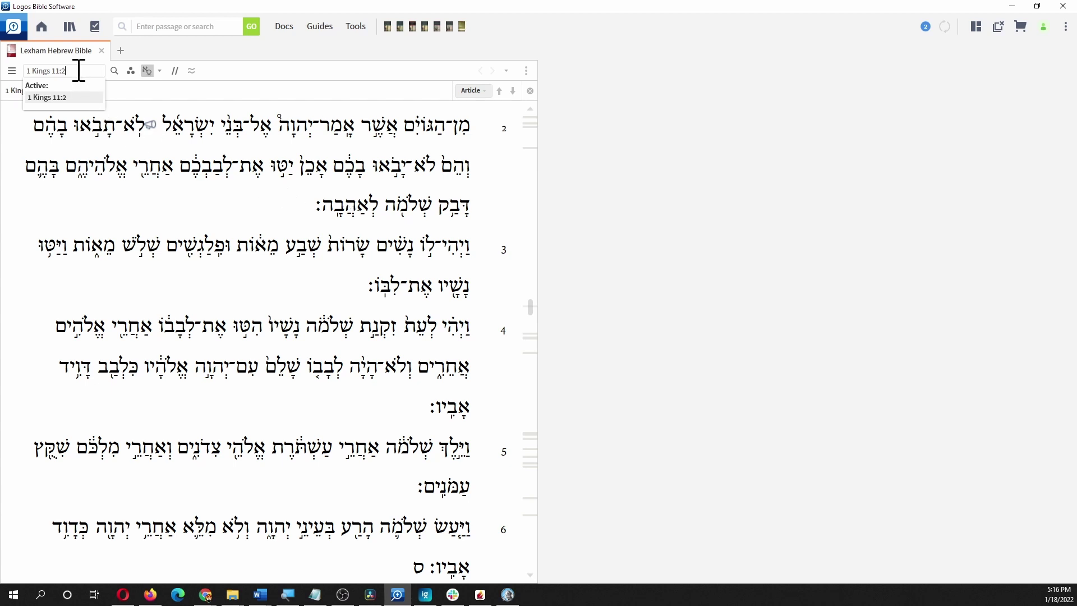
{"action": "key", "text": "BackSpace"}
{"action": "type", "text": "1"}
{"action": "key", "text": "ctrl+a"}
{"action": "type", "text": "Genesis 1 1"}
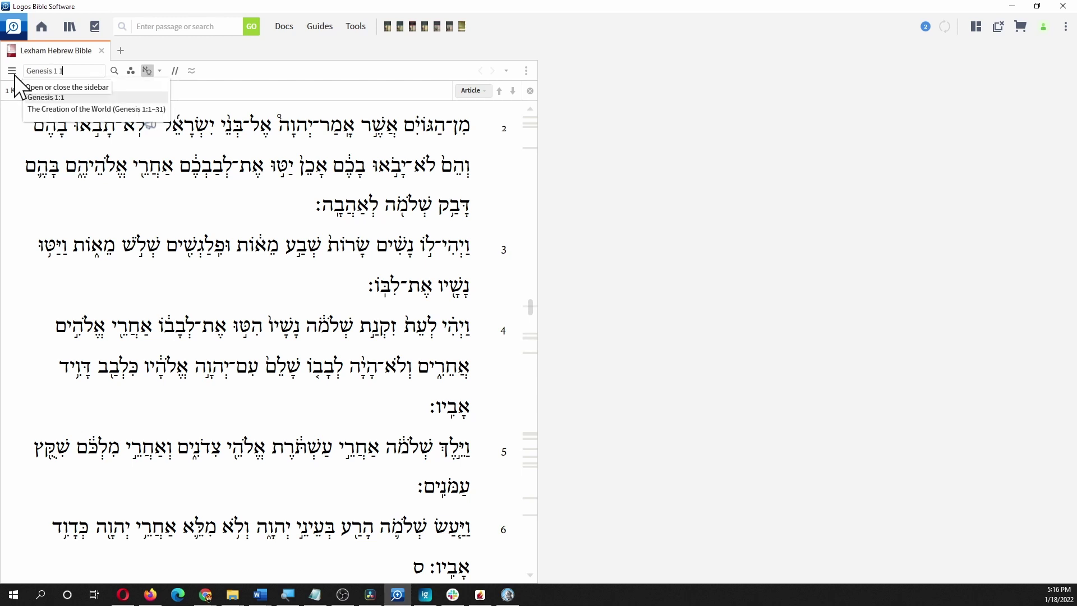
{"action": "key", "text": "Return"}
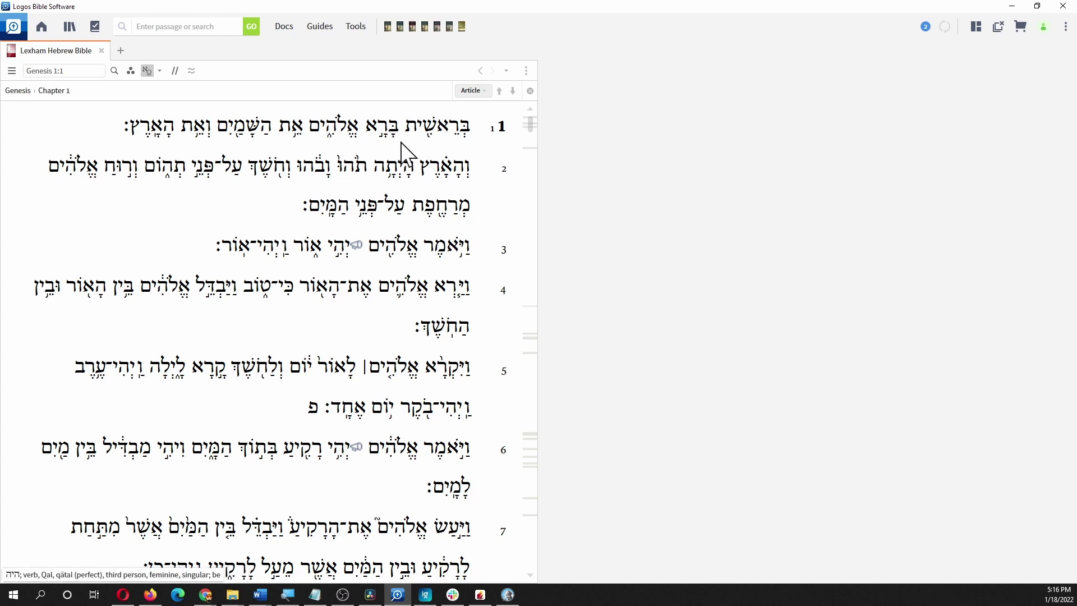
- From the verb ברא in Genesis 1:1, run a Morph search for its lemma limited to the form VaP3MS
{"action": "right_click", "coordinate": [391, 128]}
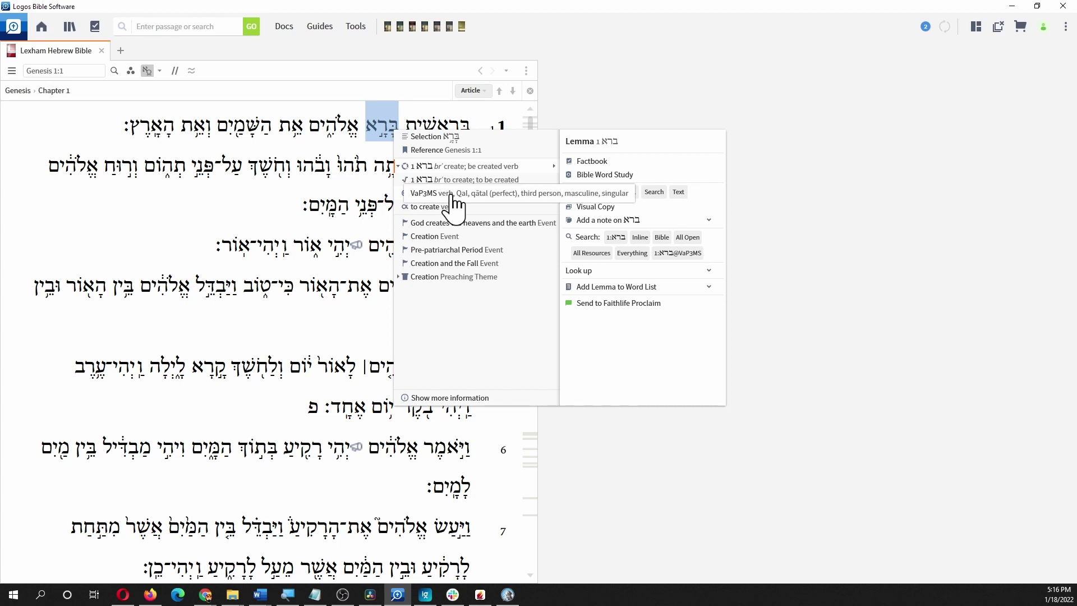
{"action": "left_click", "coordinate": [421, 195]}
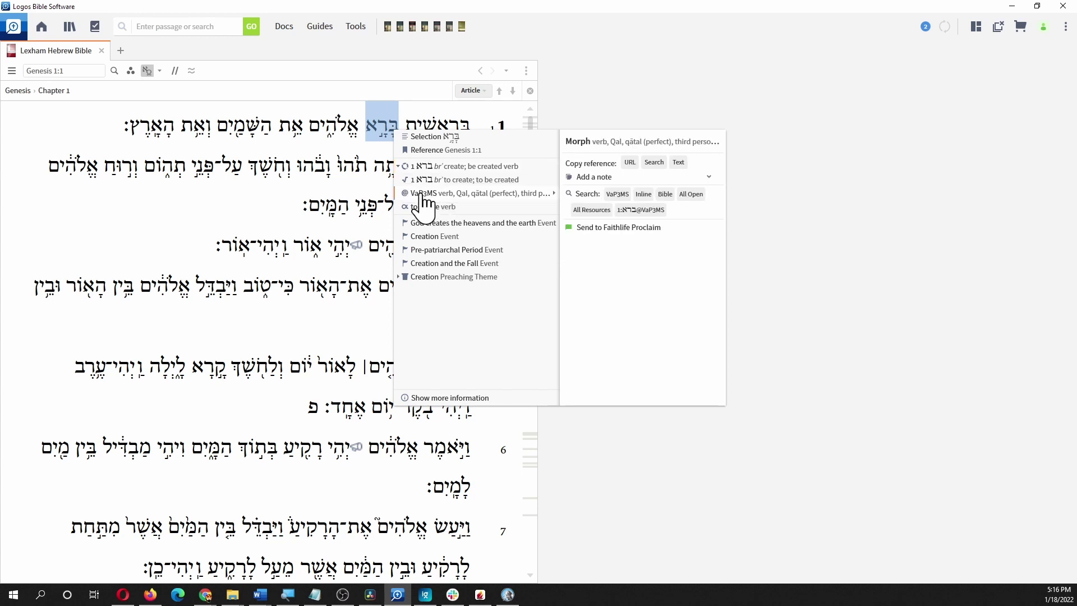
{"action": "left_click", "coordinate": [636, 215]}
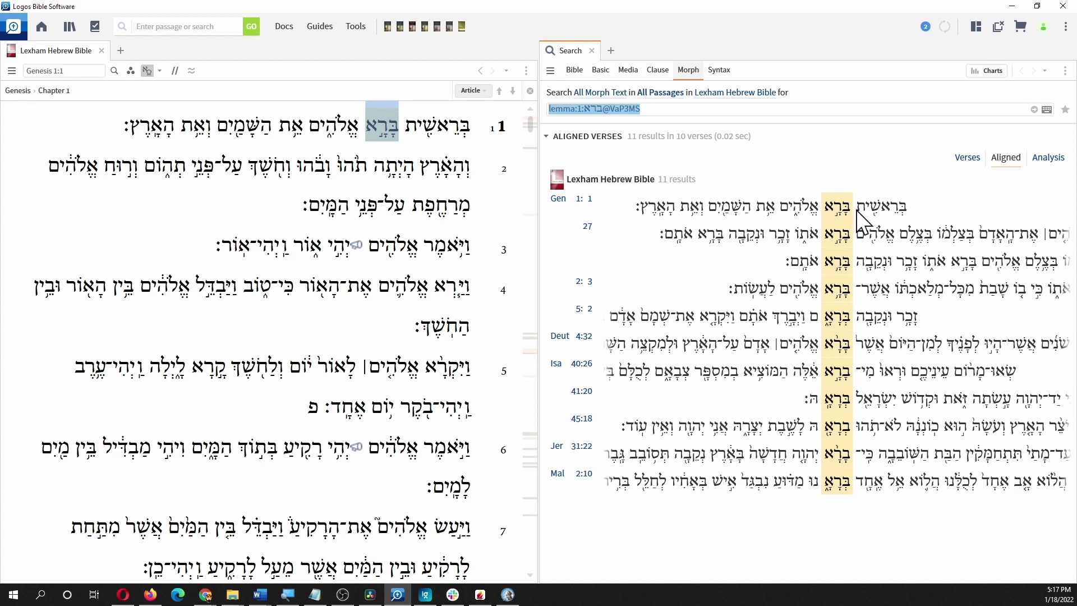
- Run a Morph search for the lemma ברא in any form from Genesis 1:1 and compare it with the VaP3MS search
{"action": "right_click", "coordinate": [391, 138]}
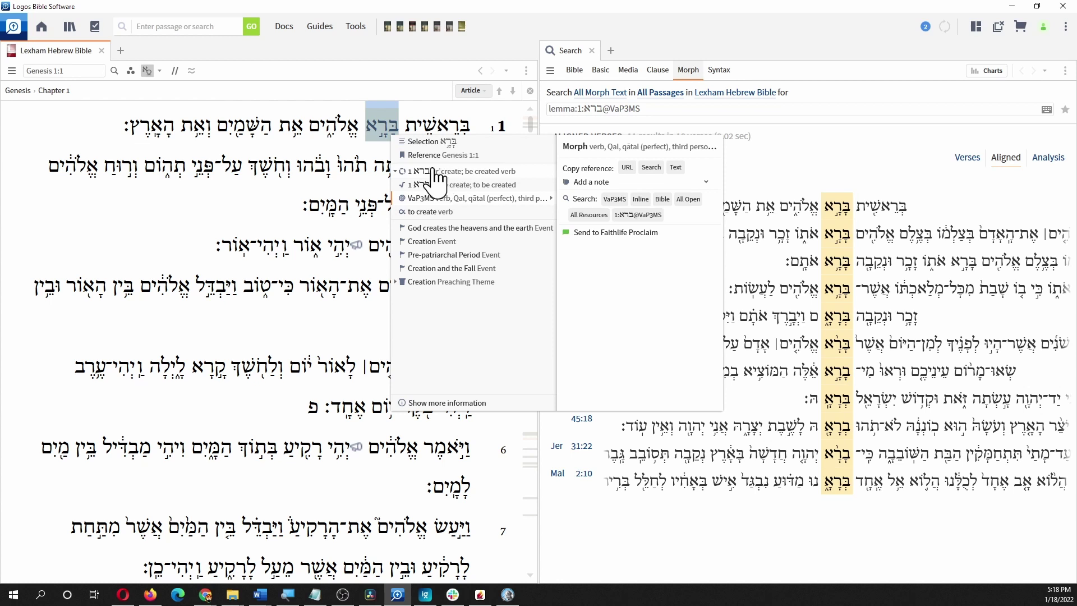
{"action": "mouse_move", "coordinate": [434, 171]}
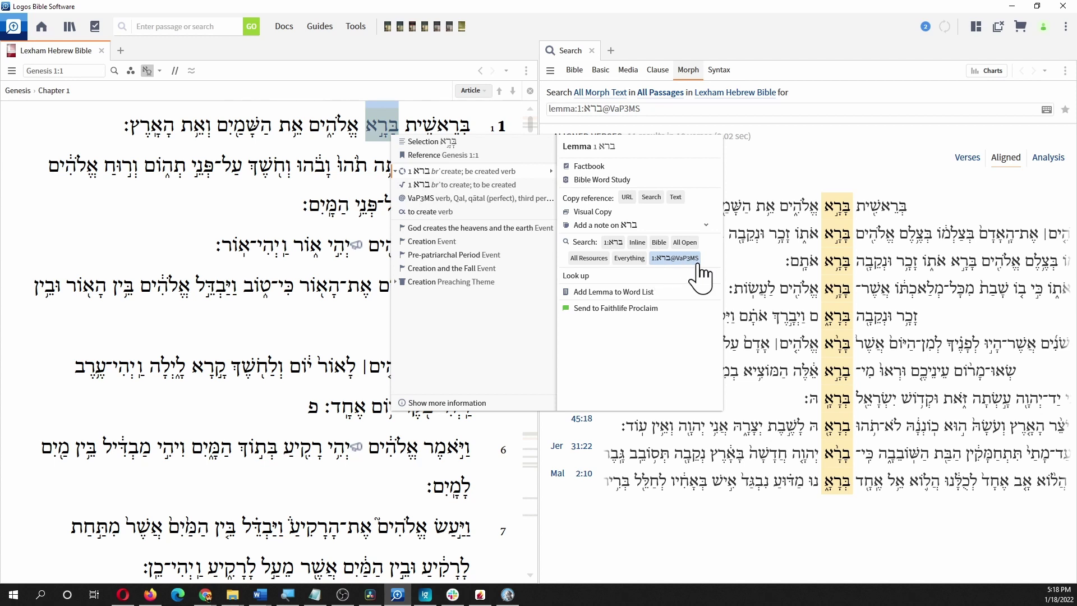
{"action": "left_click", "coordinate": [613, 243]}
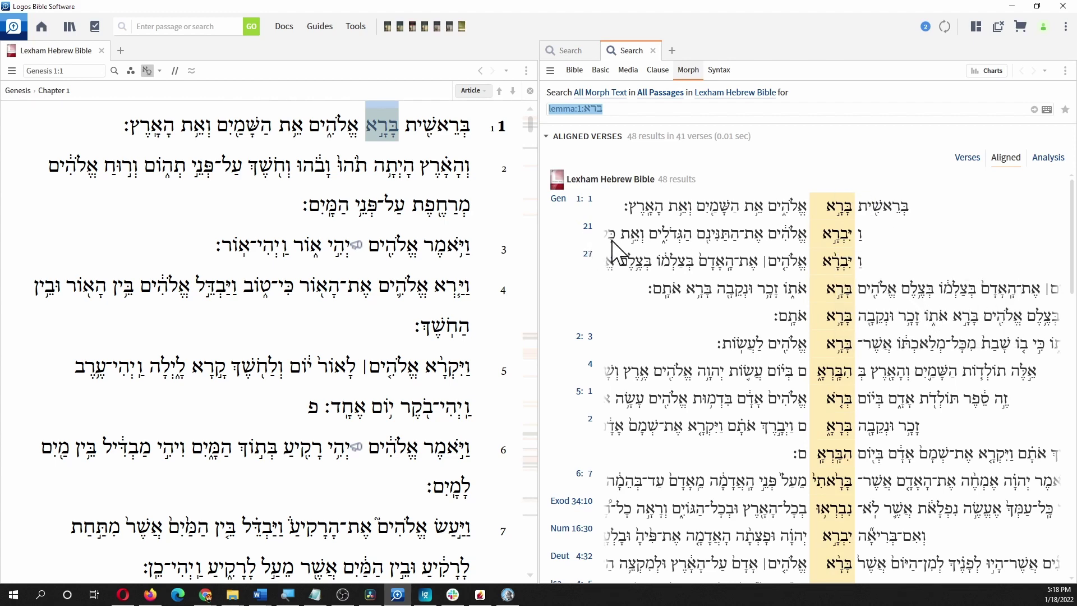
{"action": "mouse_move", "coordinate": [830, 263]}
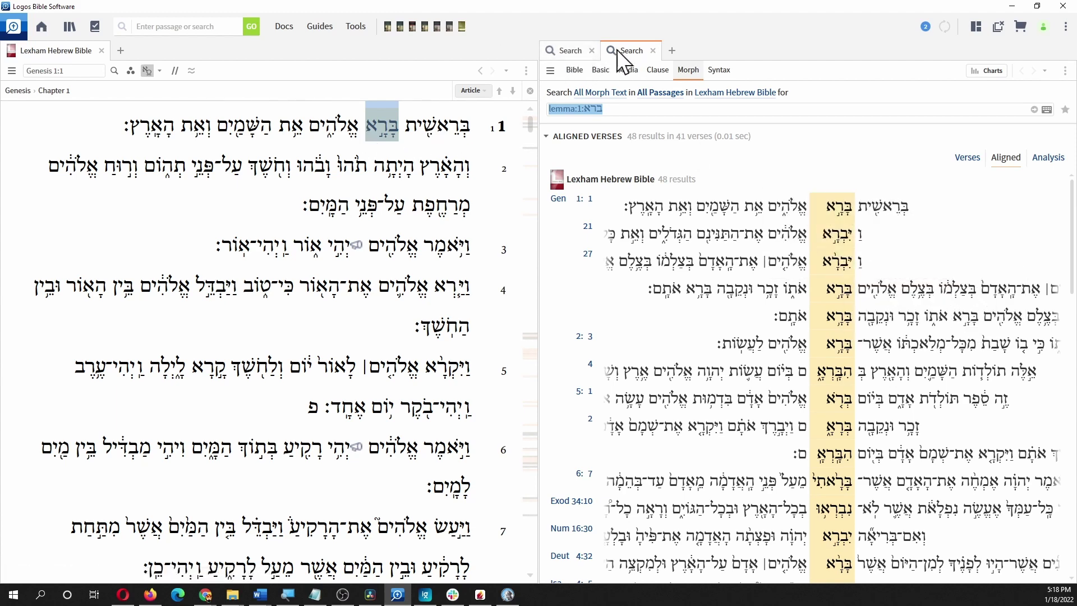
{"action": "left_click", "coordinate": [563, 52]}
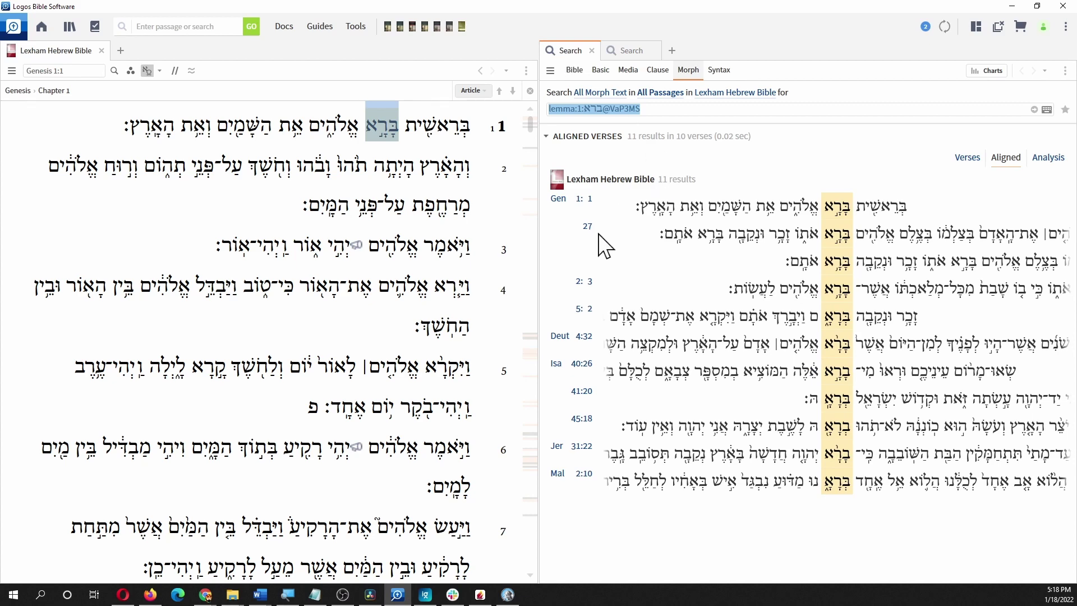
{"action": "left_click", "coordinate": [626, 51]}
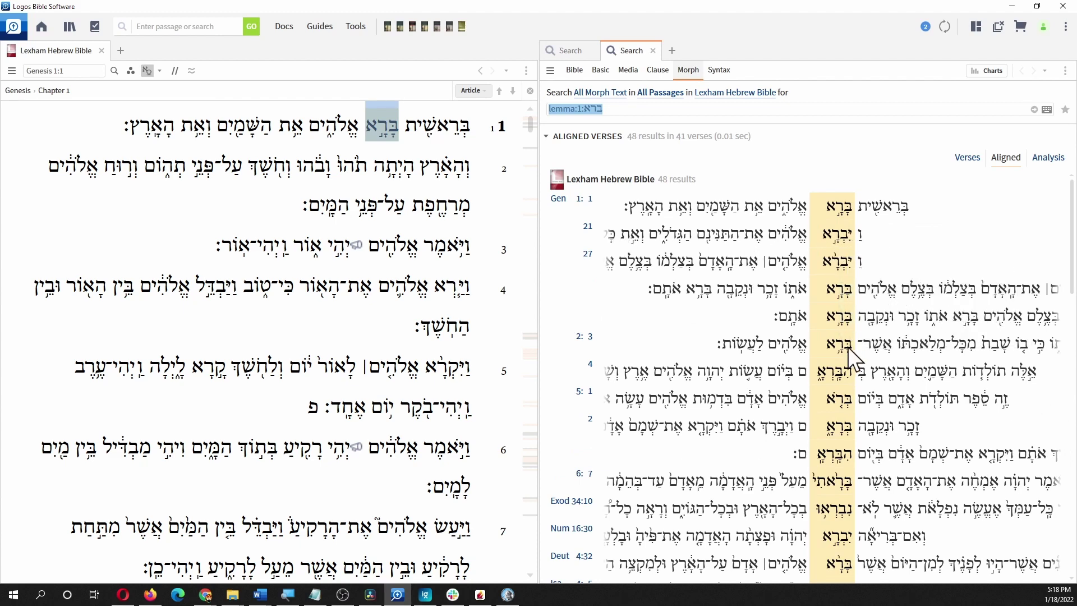
- Run a Morph search for the root ברא from the verb in Genesis 1:1
{"action": "right_click", "coordinate": [387, 126]}
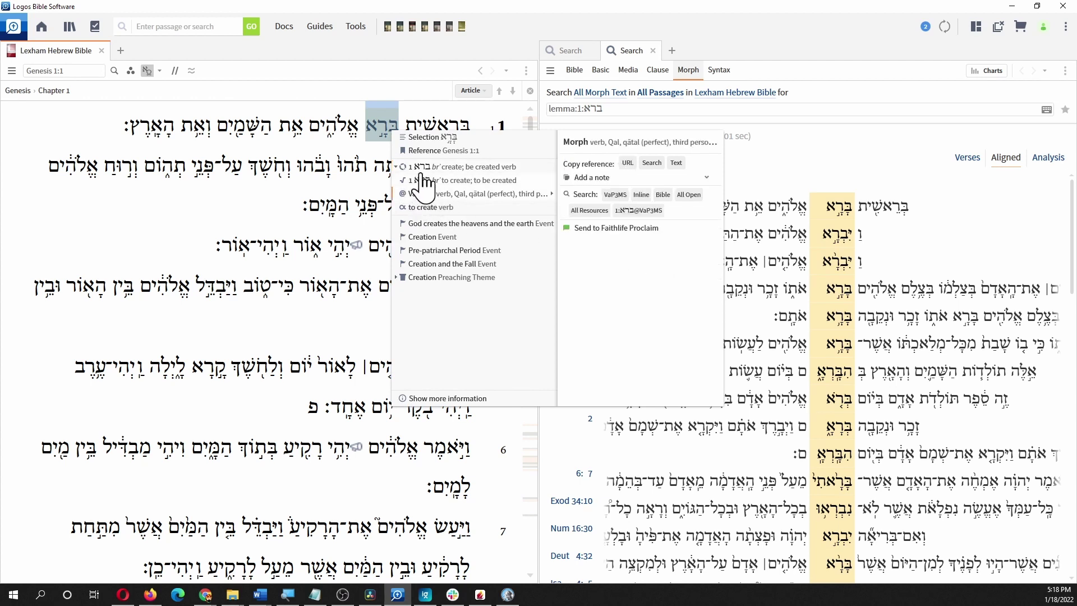
{"action": "mouse_move", "coordinate": [425, 168]}
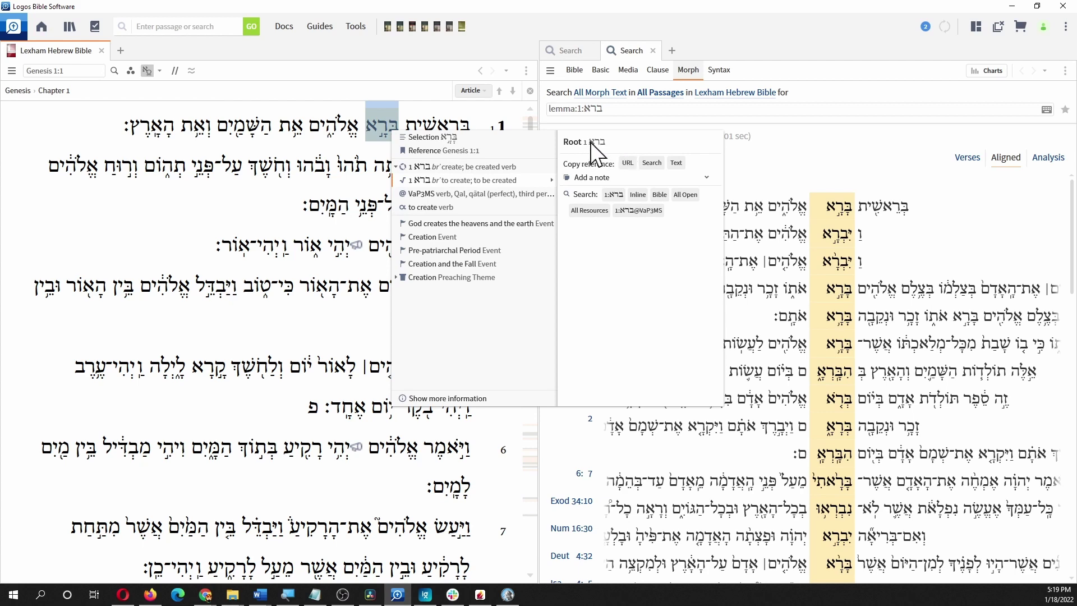
{"action": "left_click", "coordinate": [615, 195]}
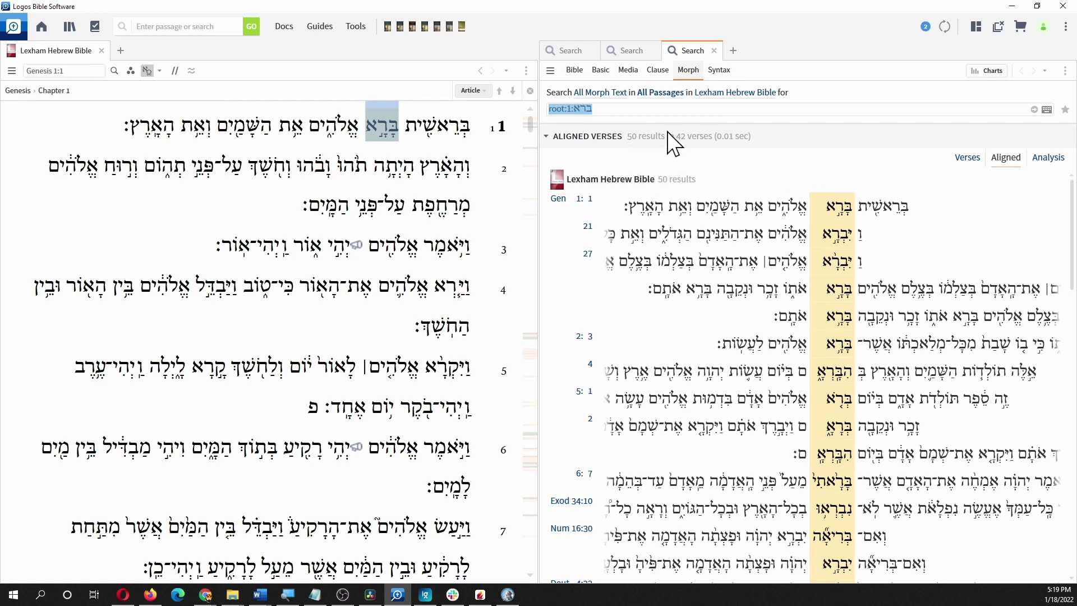
- Compare the root search with the lemma search and look through the aligned verses for the root ברא
{"action": "left_click", "coordinate": [634, 53]}
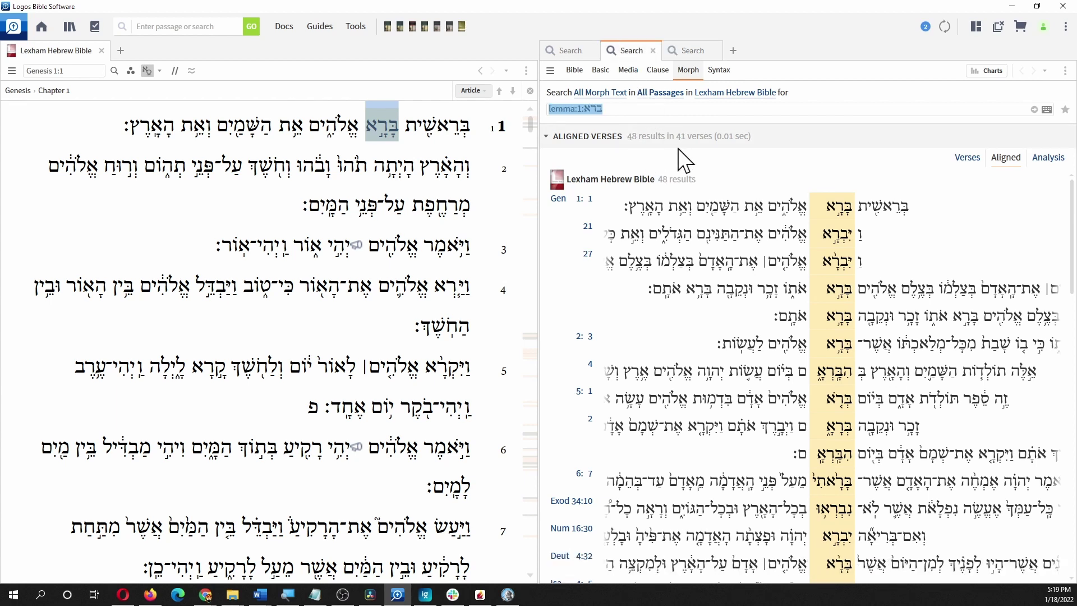
{"action": "left_click", "coordinate": [695, 53]}
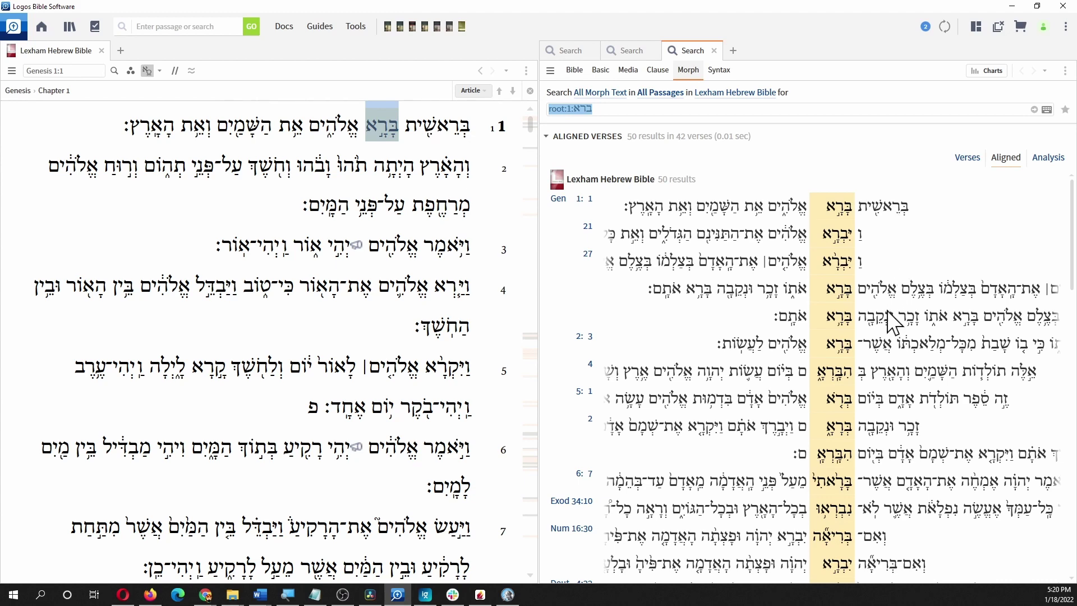
{"action": "scroll", "coordinate": [896, 352], "scroll_direction": "down", "scroll_amount": 1}
{"action": "scroll", "coordinate": [896, 353], "scroll_direction": "down", "scroll_amount": 5}
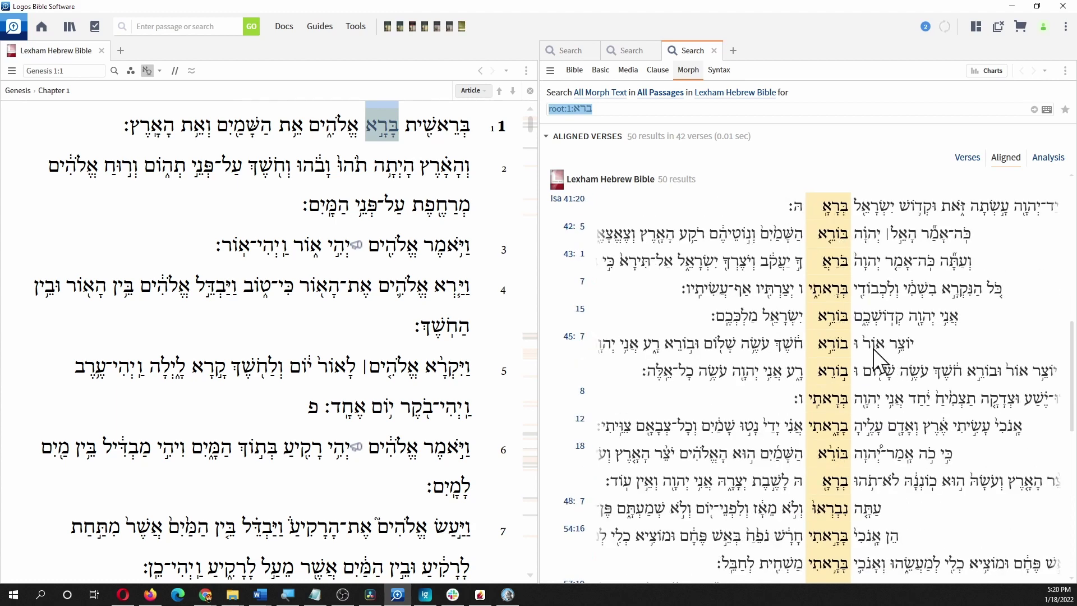
{"action": "scroll", "coordinate": [873, 348], "scroll_direction": "down", "scroll_amount": 3}
{"action": "scroll", "coordinate": [873, 348], "scroll_direction": "up", "scroll_amount": 3}
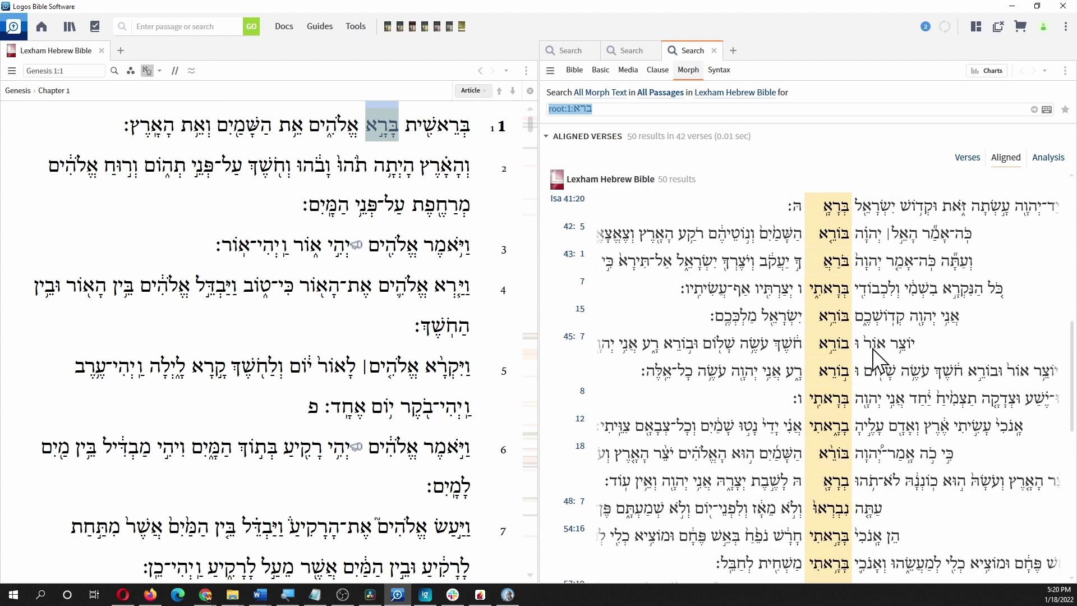
{"action": "scroll", "coordinate": [873, 349], "scroll_direction": "up", "scroll_amount": 5}
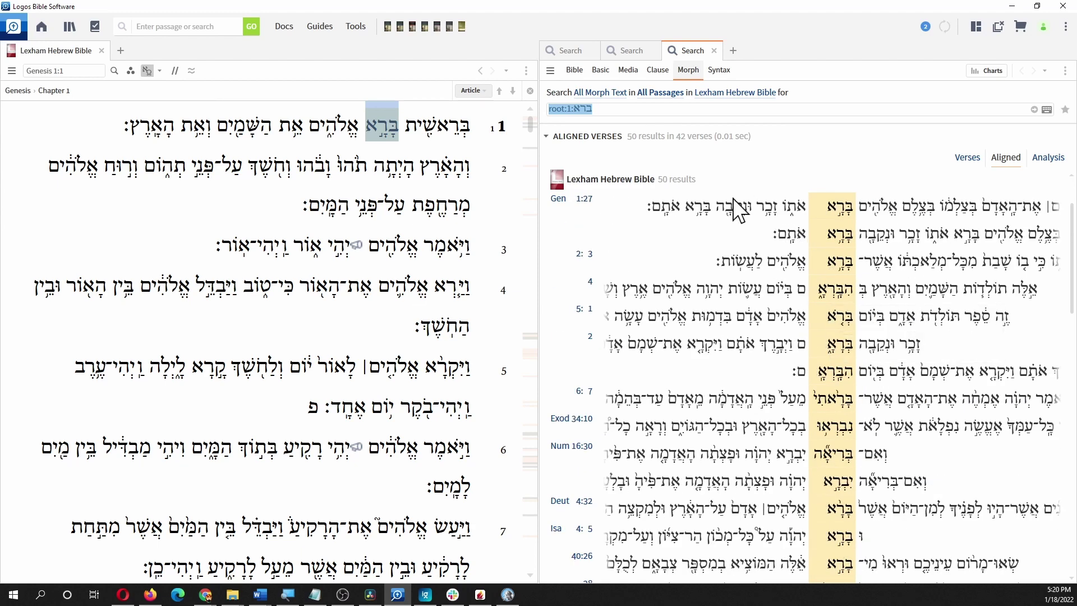
- Open a blank Morph search and dock it in the same pane as the Lexham Hebrew Bible
{"action": "right_click", "coordinate": [387, 138]}
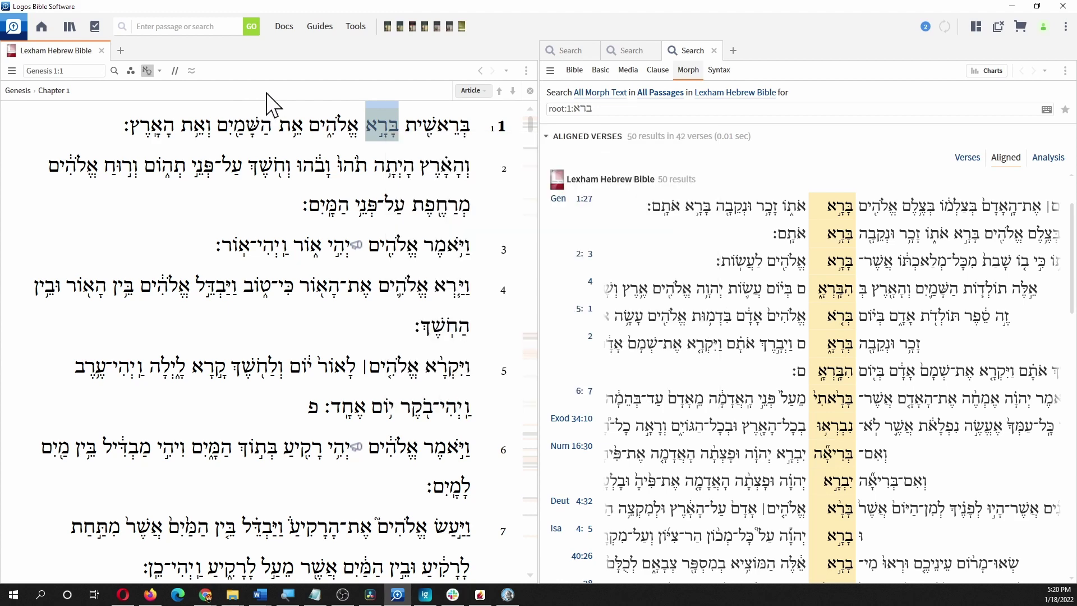
{"action": "left_click", "coordinate": [121, 28]}
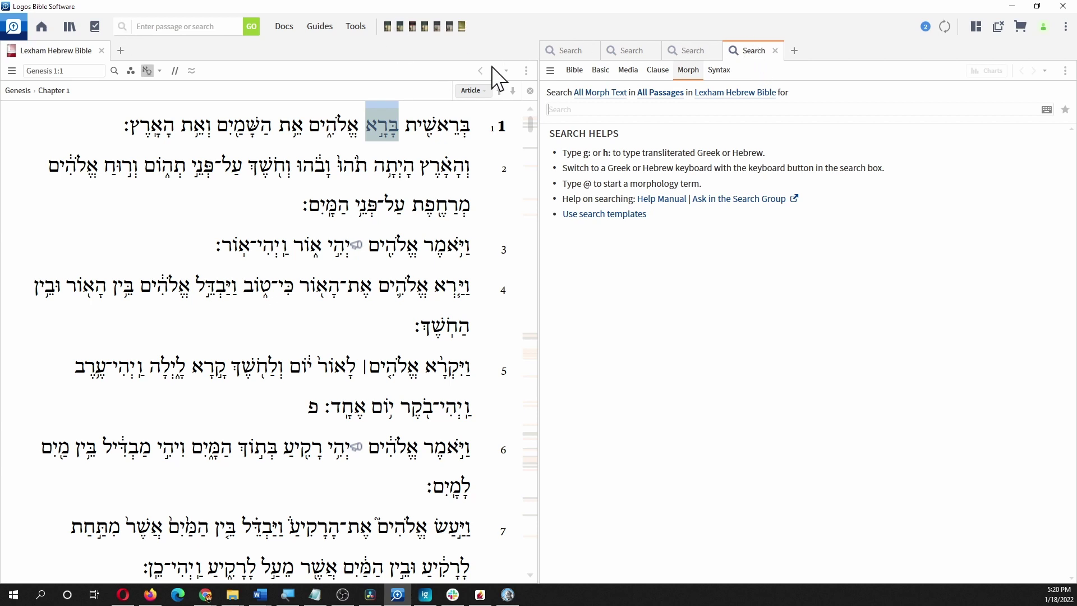
{"action": "left_click_drag", "start_coordinate": [752, 50], "coordinate": [224, 62]}
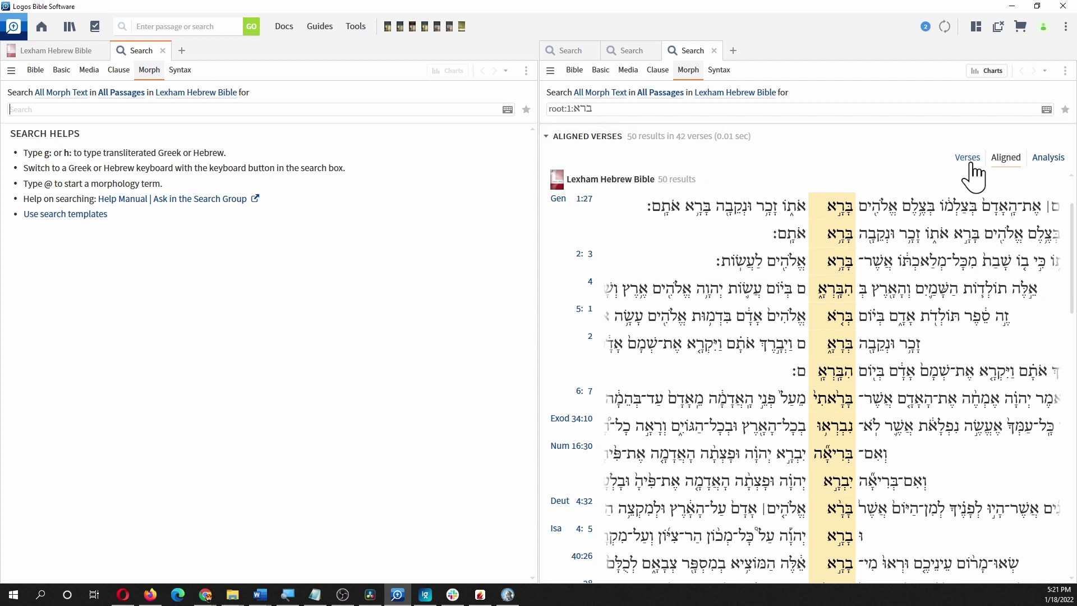
- Review the three ברא searches and show the VaP3MS search's results in Verses view, followed by Analysis view
{"action": "left_click", "coordinate": [582, 58]}
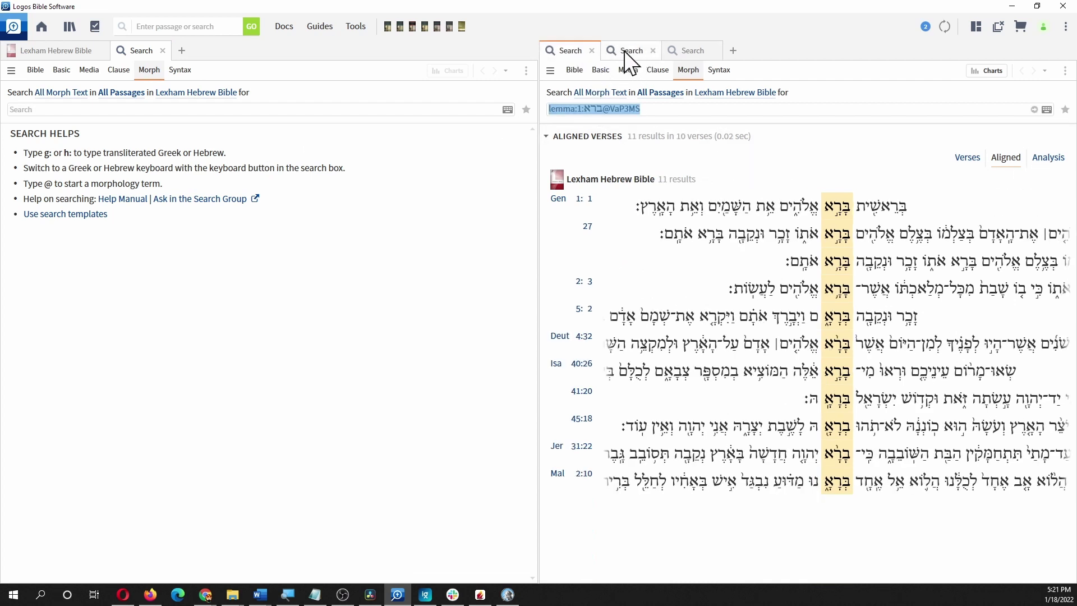
{"action": "left_click", "coordinate": [624, 50]}
{"action": "left_click", "coordinate": [698, 53]}
{"action": "left_click", "coordinate": [575, 52]}
{"action": "left_click", "coordinate": [966, 159]}
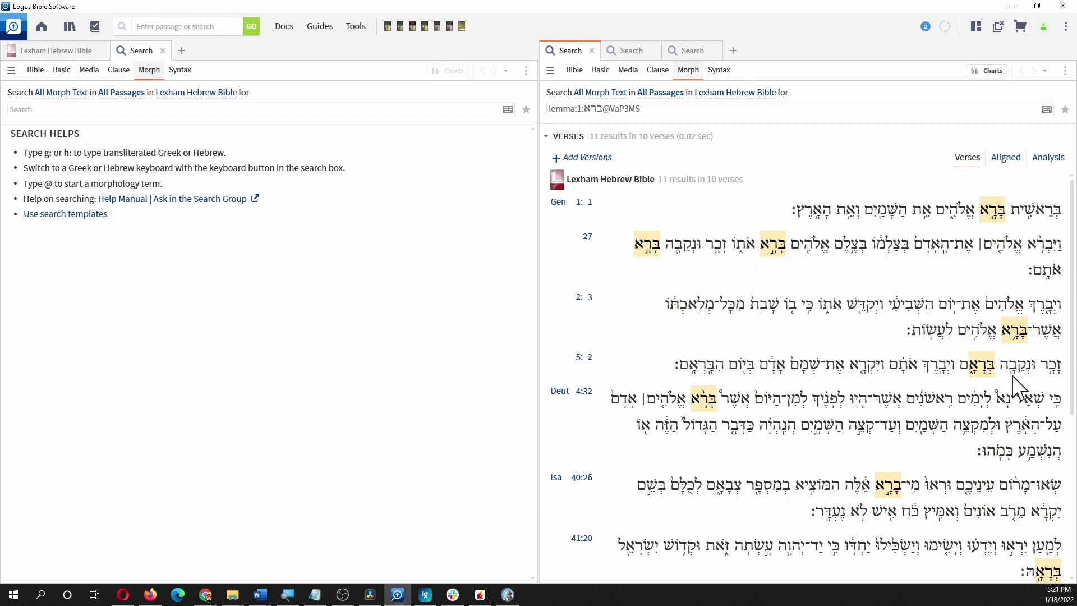
{"action": "left_click", "coordinate": [1047, 158]}
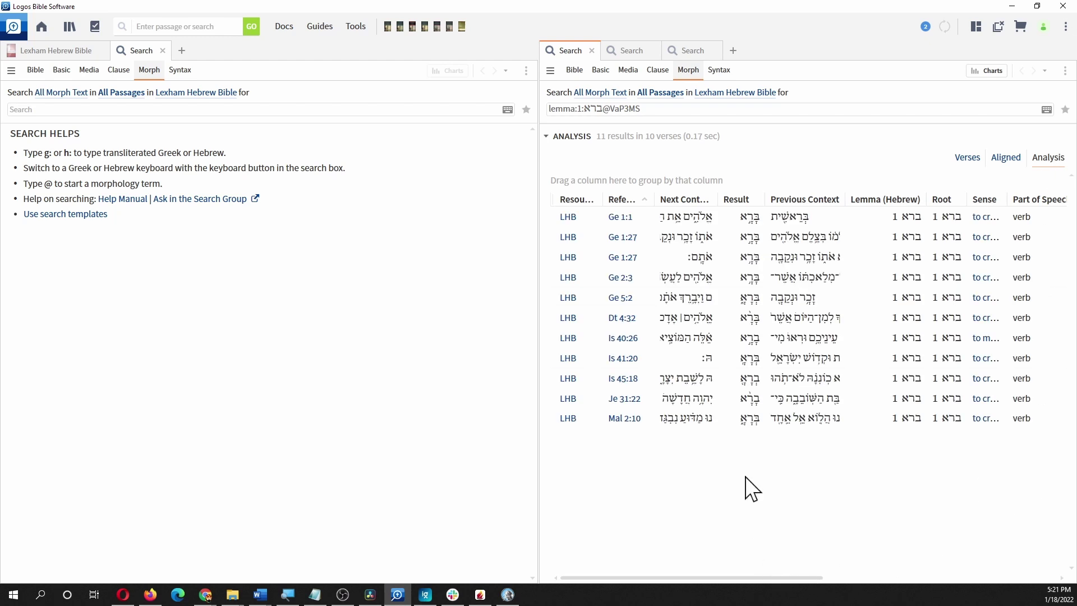
- Widen the Sense column in the VaP3MS search's analysis table and show the root ברא search in Analysis view
{"action": "left_click_drag", "start_coordinate": [806, 578], "coordinate": [938, 577]}
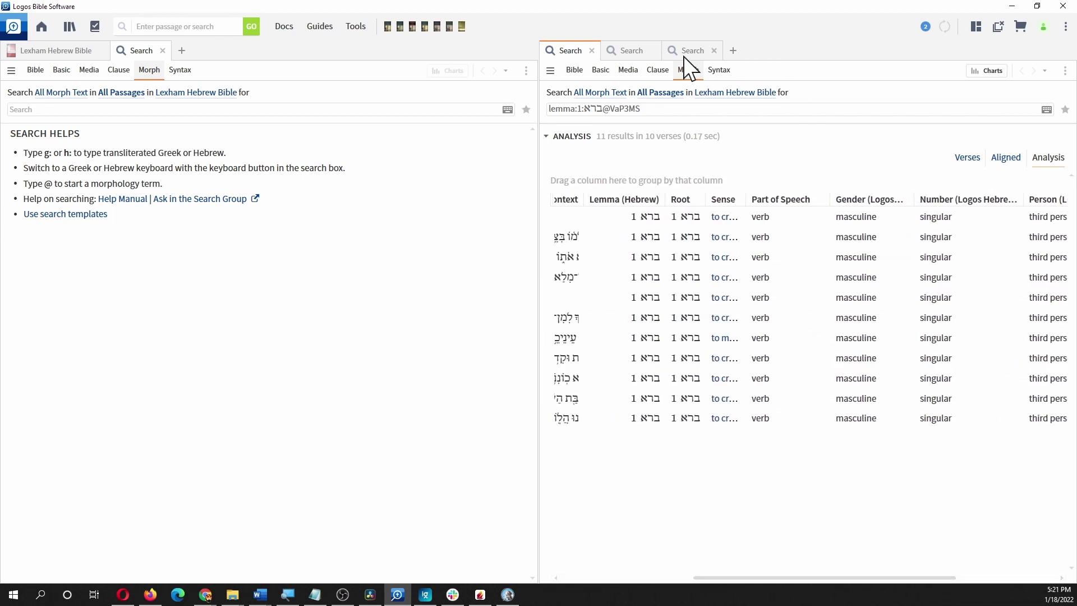
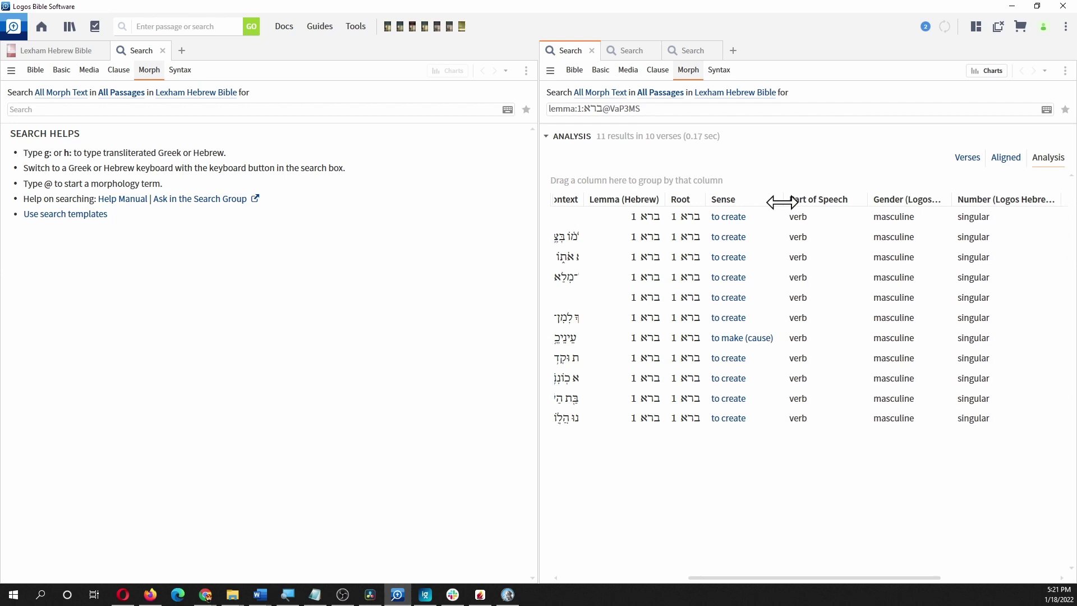
{"action": "left_click", "coordinate": [689, 49]}
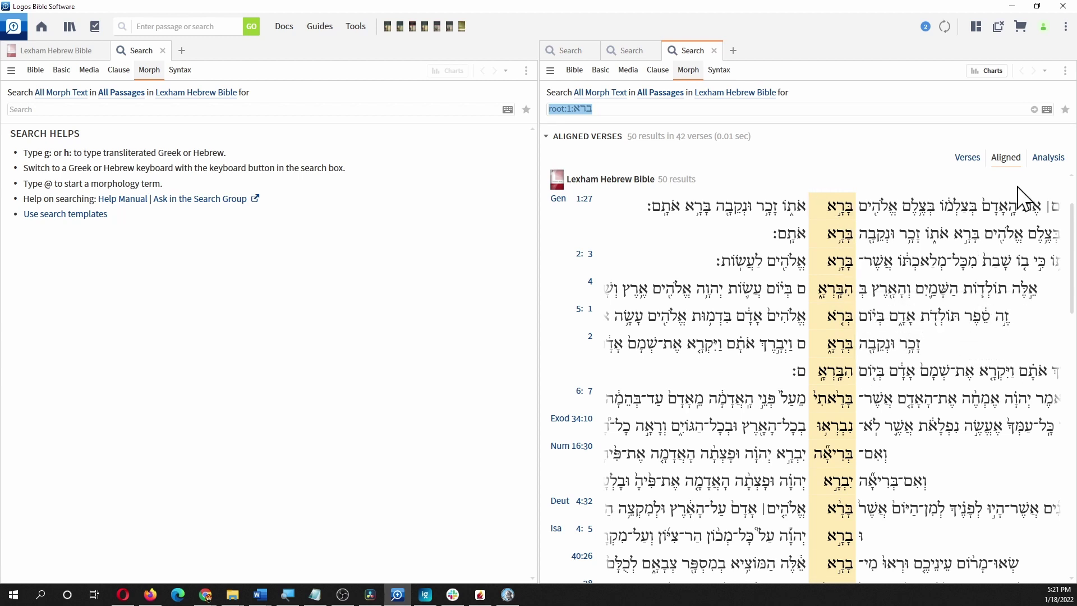
{"action": "left_click", "coordinate": [1048, 158]}
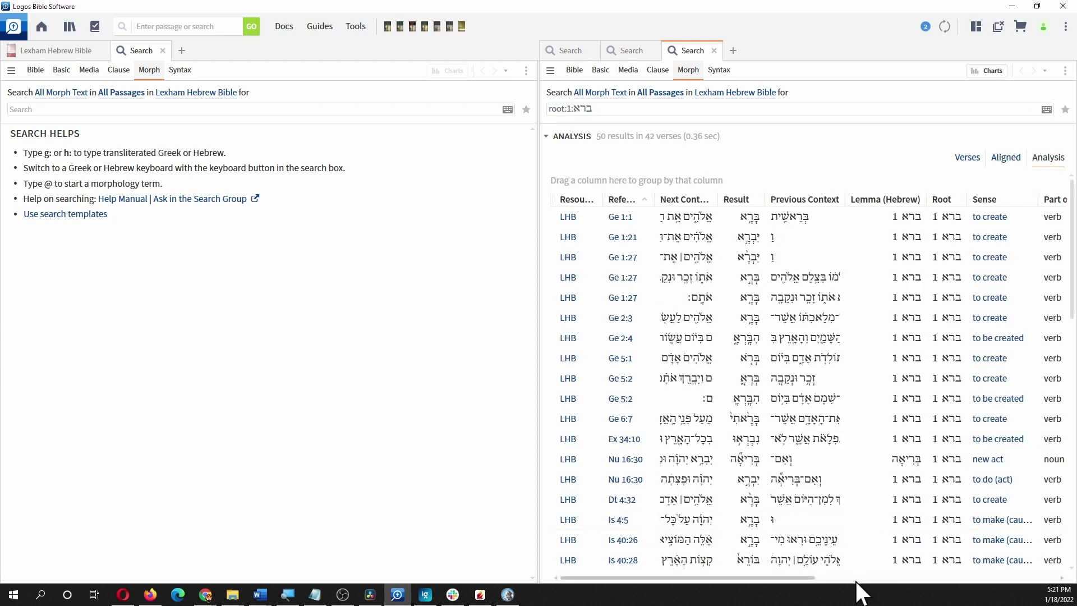
{"action": "left_click_drag", "start_coordinate": [805, 578], "coordinate": [928, 578]}
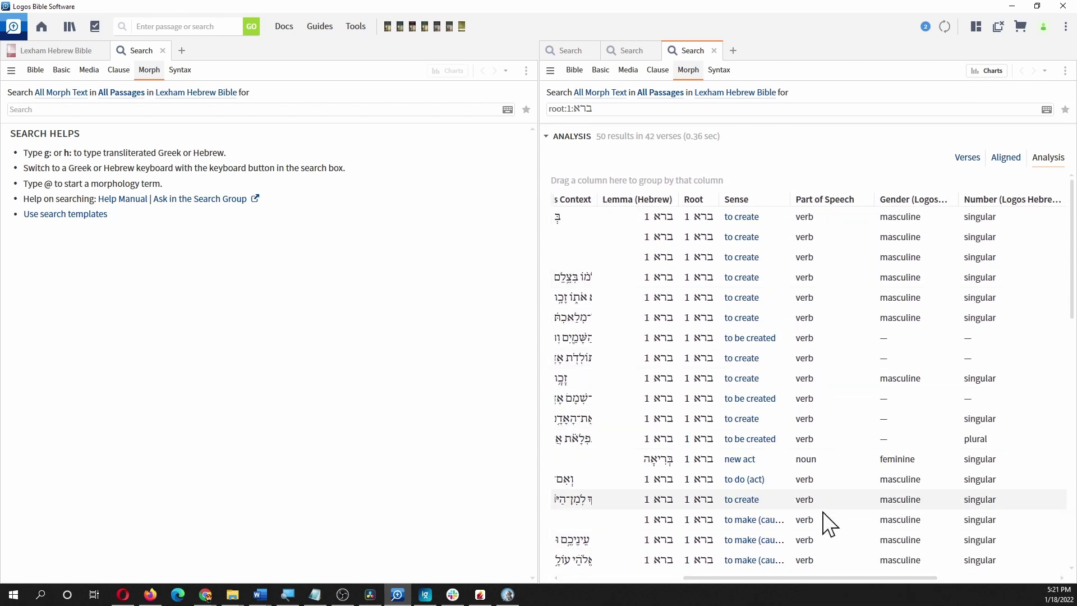
- Sort the root ברא search's analysis table by Part of Speech so the nouns come before the verbs, and check their references
{"action": "left_click", "coordinate": [833, 200]}
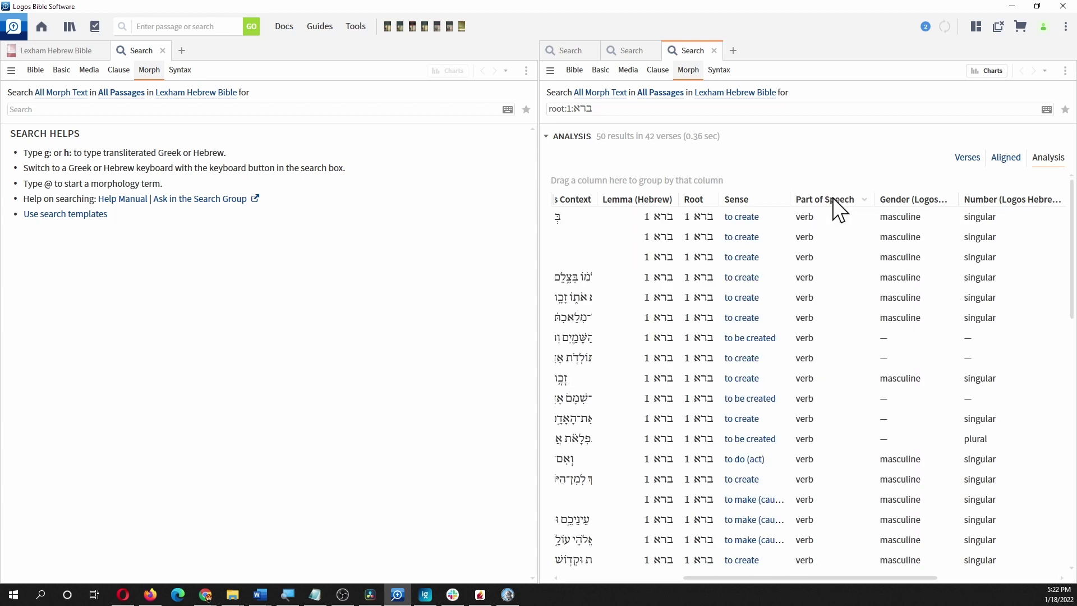
{"action": "left_click", "coordinate": [865, 200]}
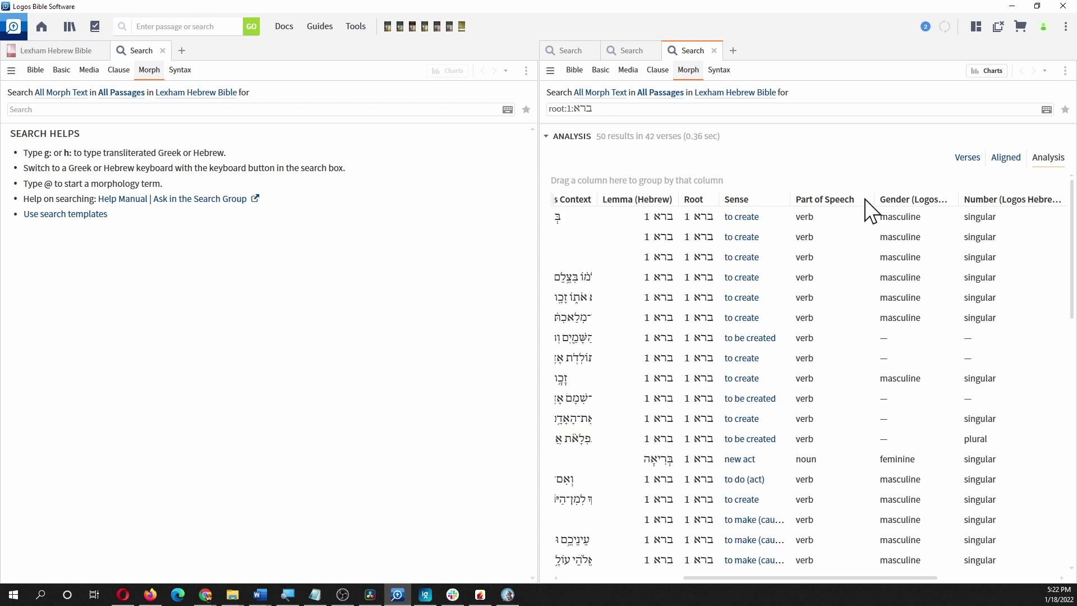
{"action": "left_click", "coordinate": [848, 200]}
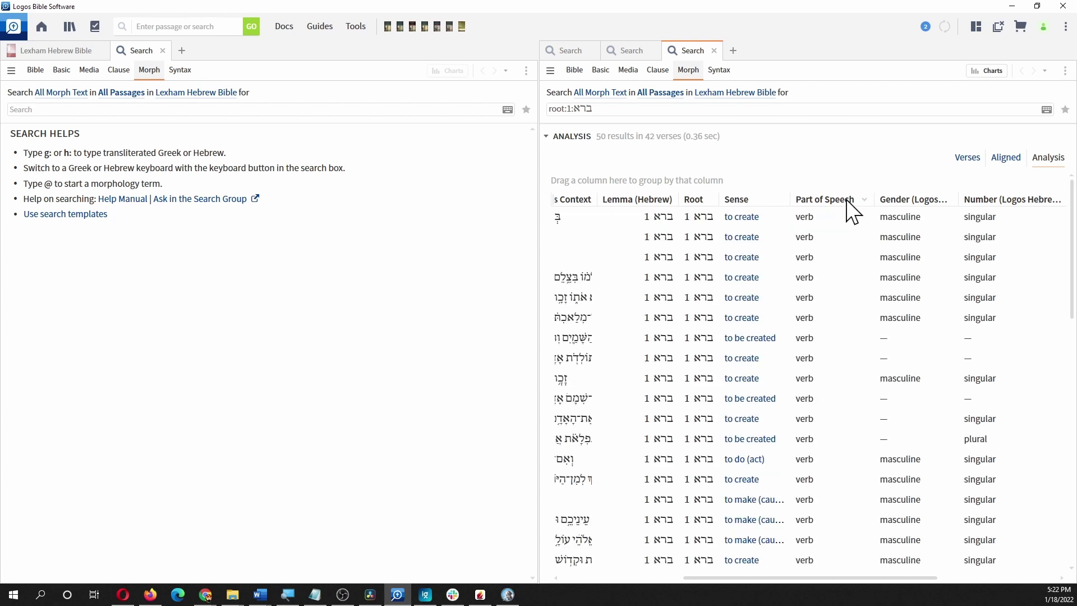
{"action": "left_click", "coordinate": [848, 200]}
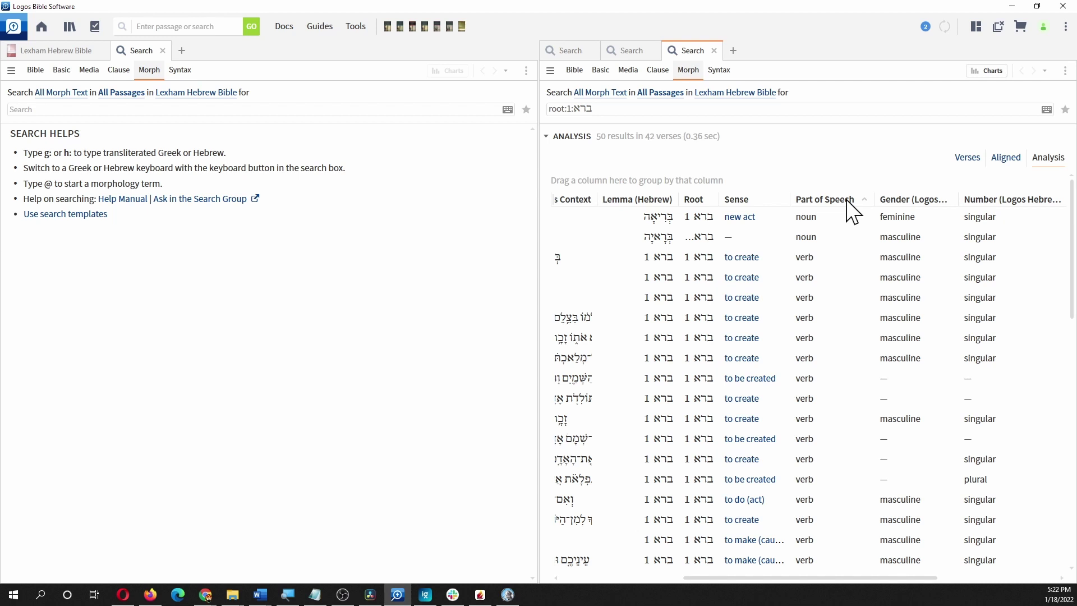
{"action": "left_click", "coordinate": [847, 201]}
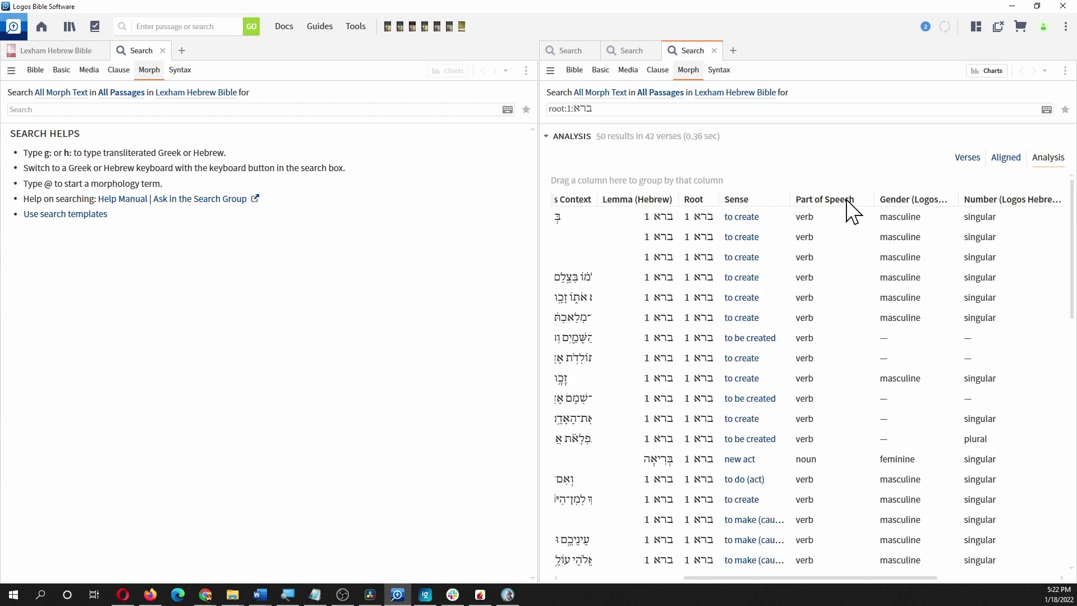
{"action": "left_click", "coordinate": [847, 201]}
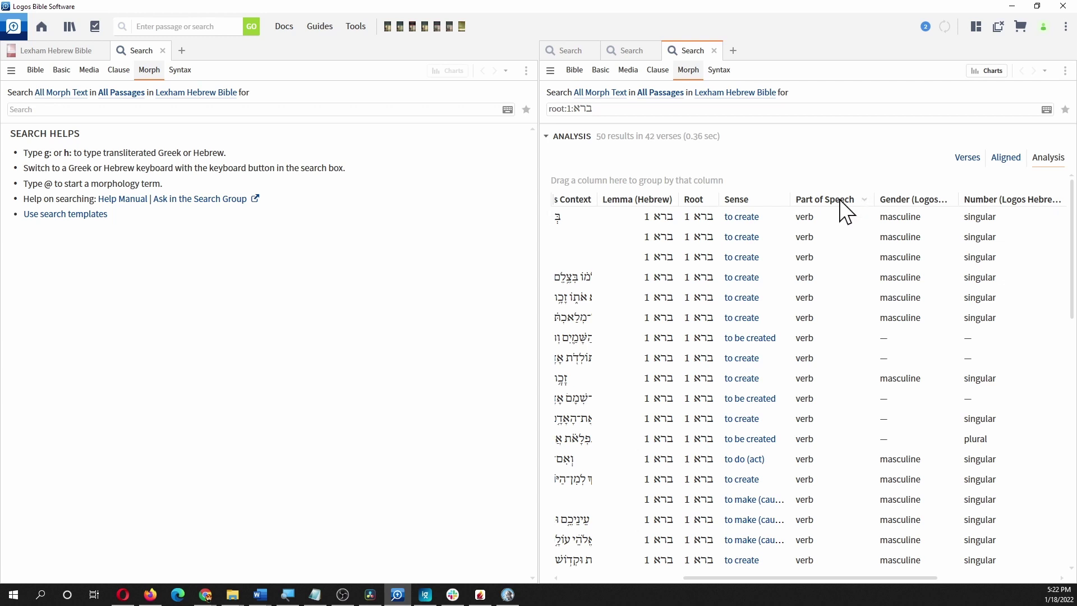
{"action": "left_click", "coordinate": [843, 203]}
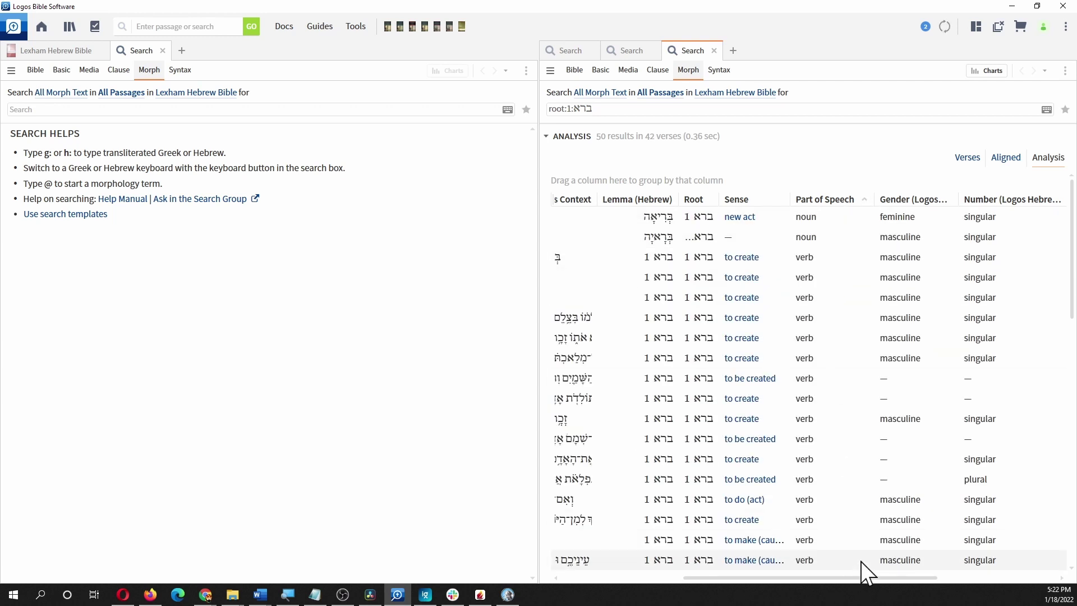
{"action": "left_click_drag", "start_coordinate": [859, 578], "coordinate": [752, 578]}
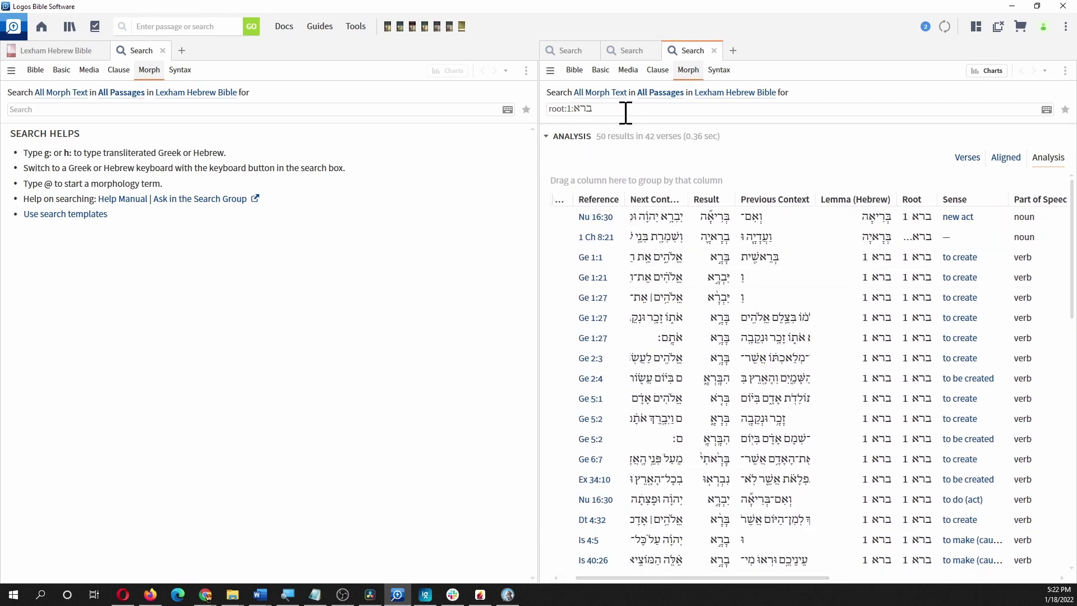
- Show the results of the lemma ברא search in Verses view
{"action": "left_click", "coordinate": [632, 49]}
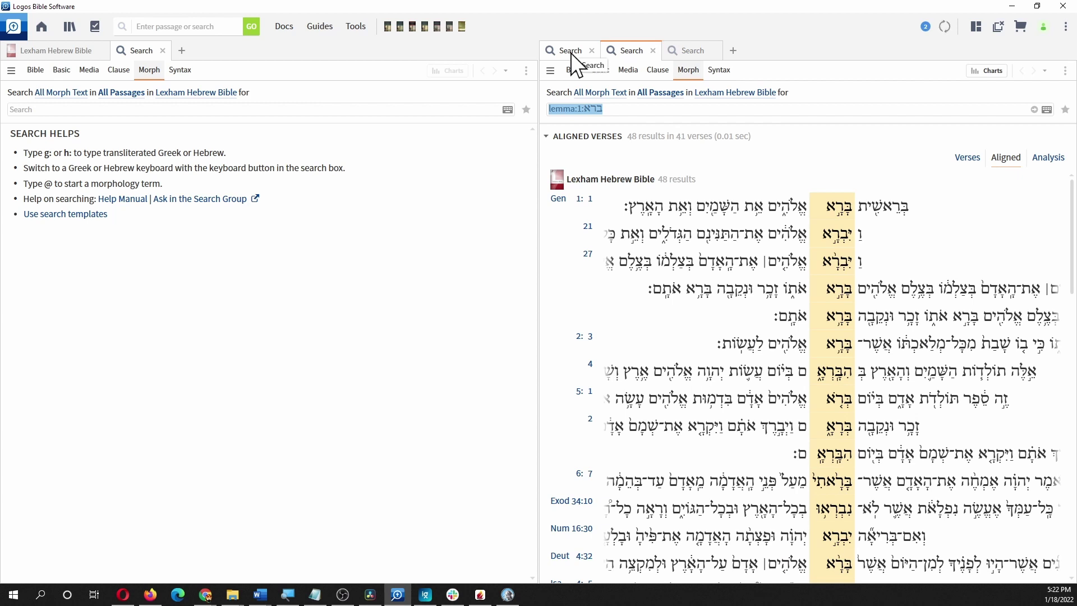
{"action": "left_click", "coordinate": [966, 163]}
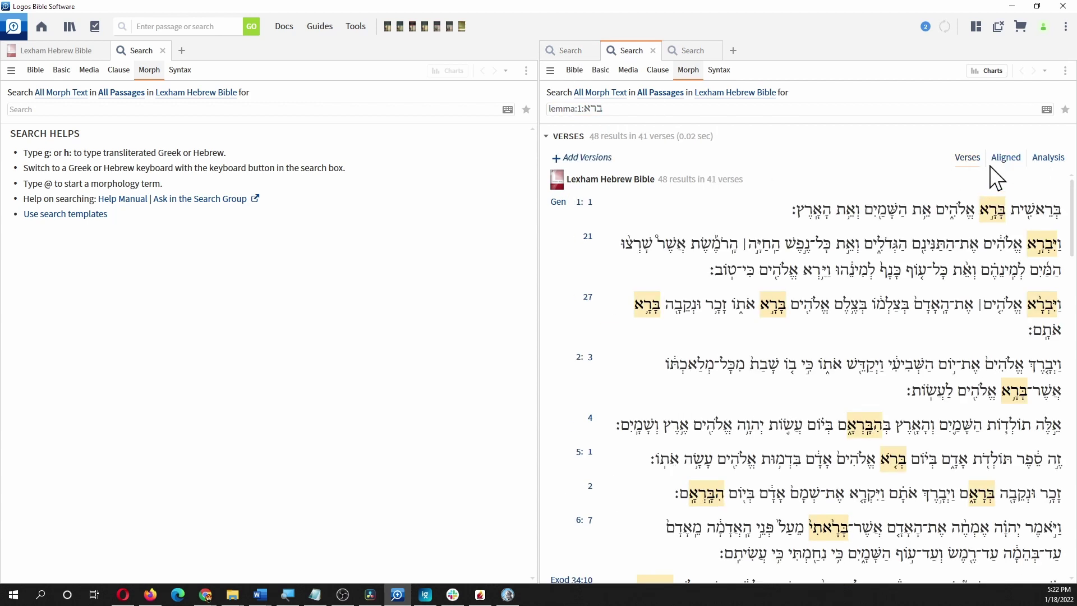
- Run a Morph search in the blank search for the lemma דבק (cling, stick, cleave, hold), found by its transliteration dvq
{"action": "left_click", "coordinate": [65, 110]}
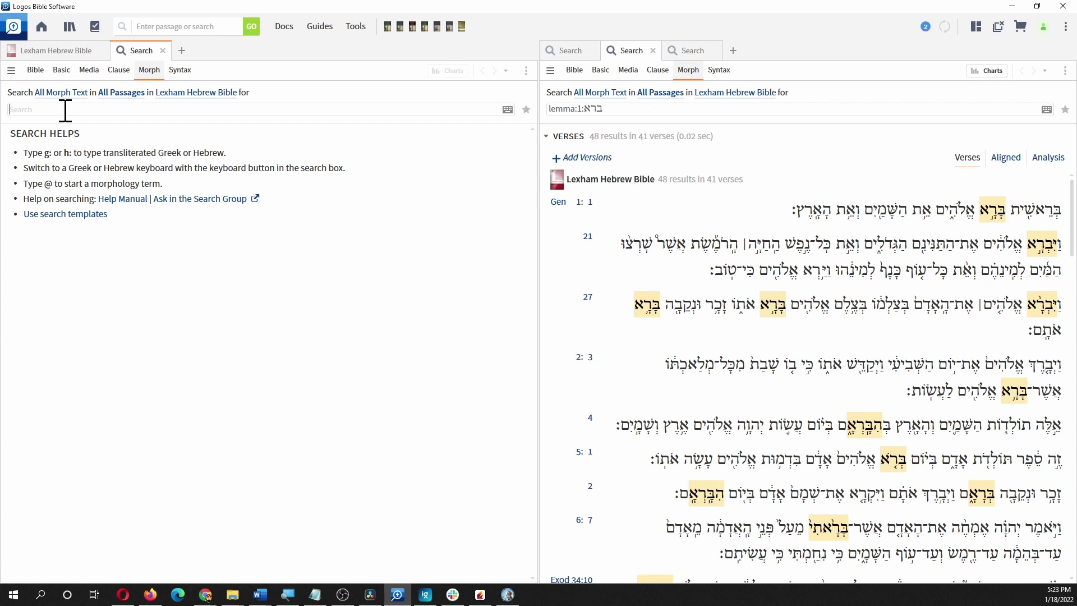
{"action": "type", "text": "lemma"}
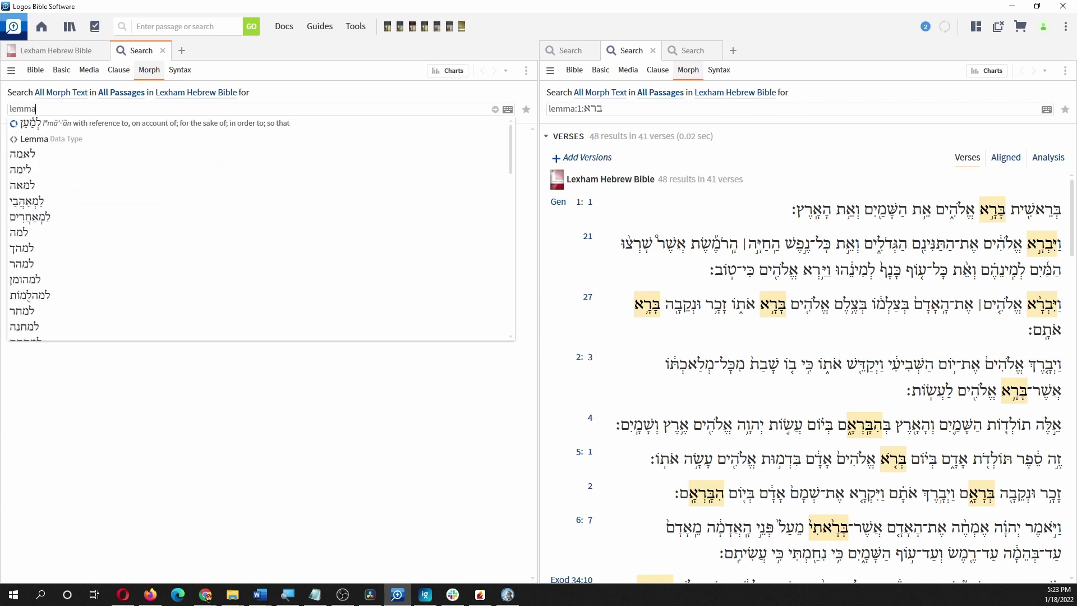
{"action": "type", "text": ":"}
{"action": "type", "text": "dv"}
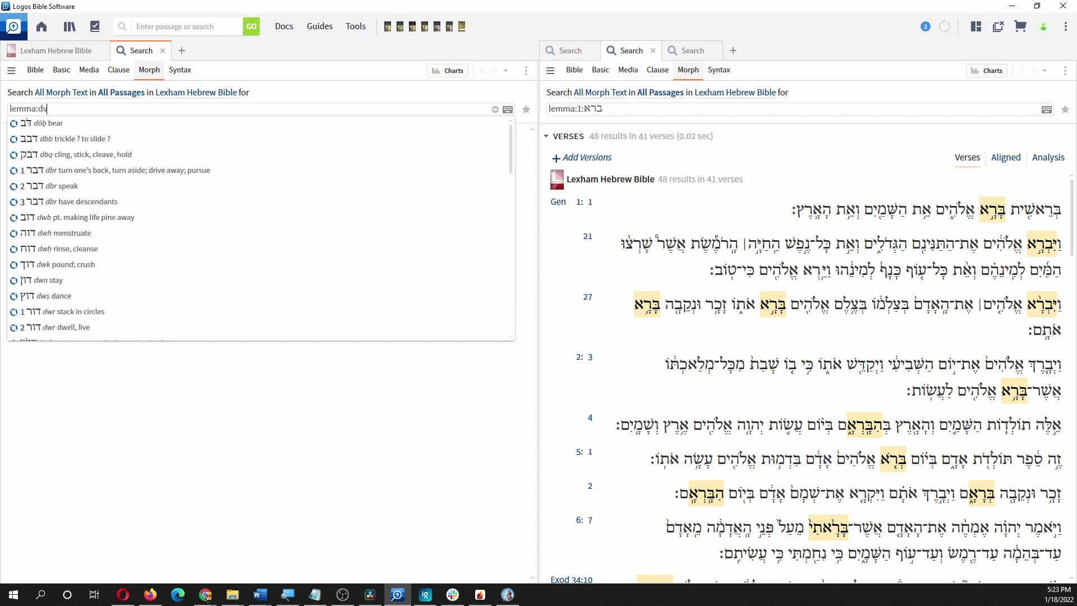
{"action": "type", "text": "q"}
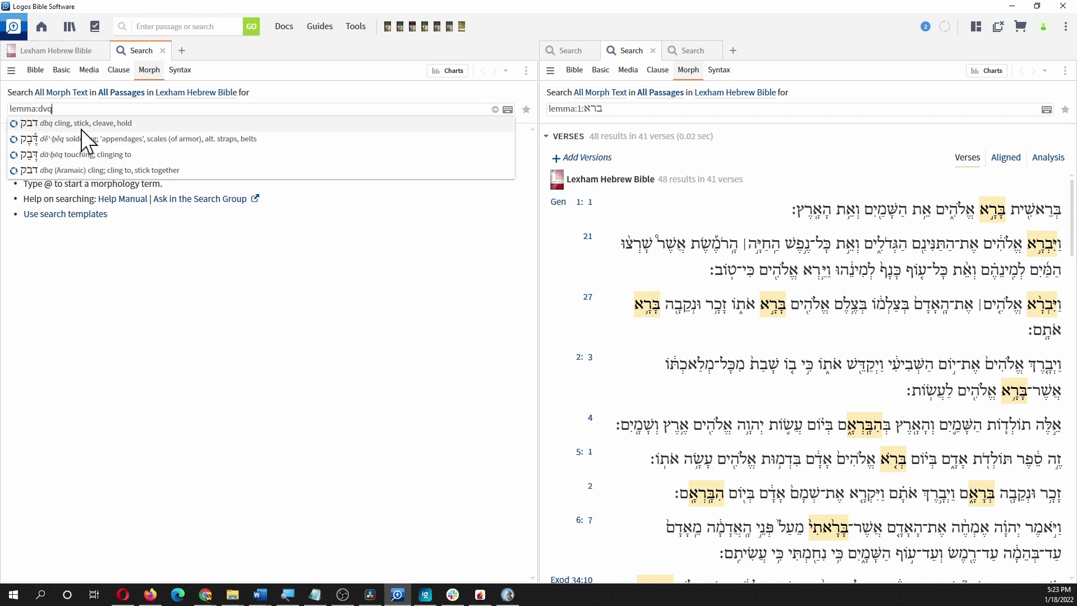
{"action": "mouse_move", "coordinate": [42, 126]}
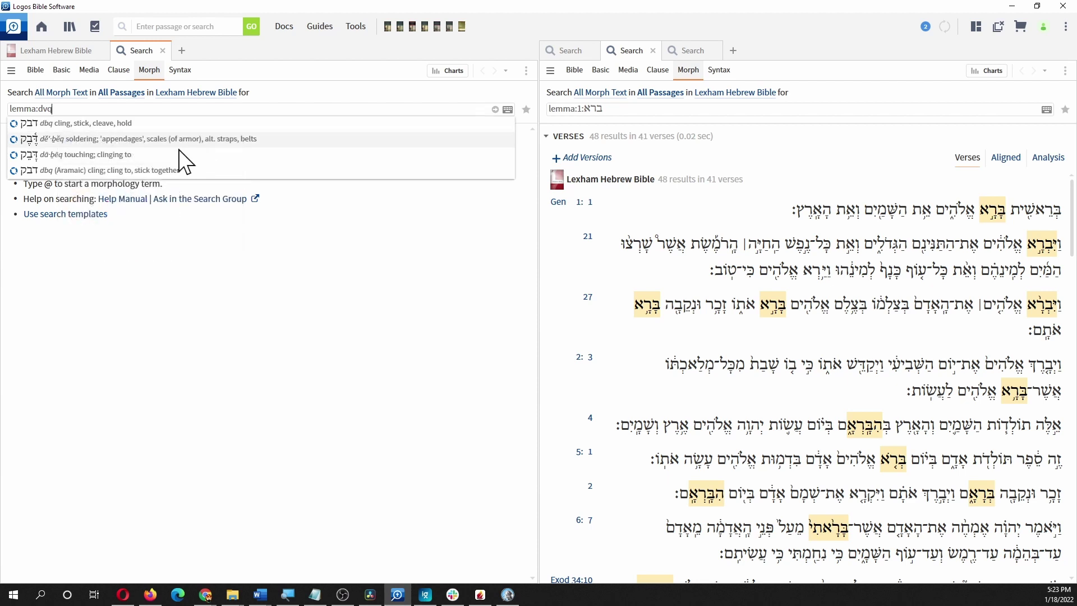
{"action": "mouse_move", "coordinate": [73, 146]}
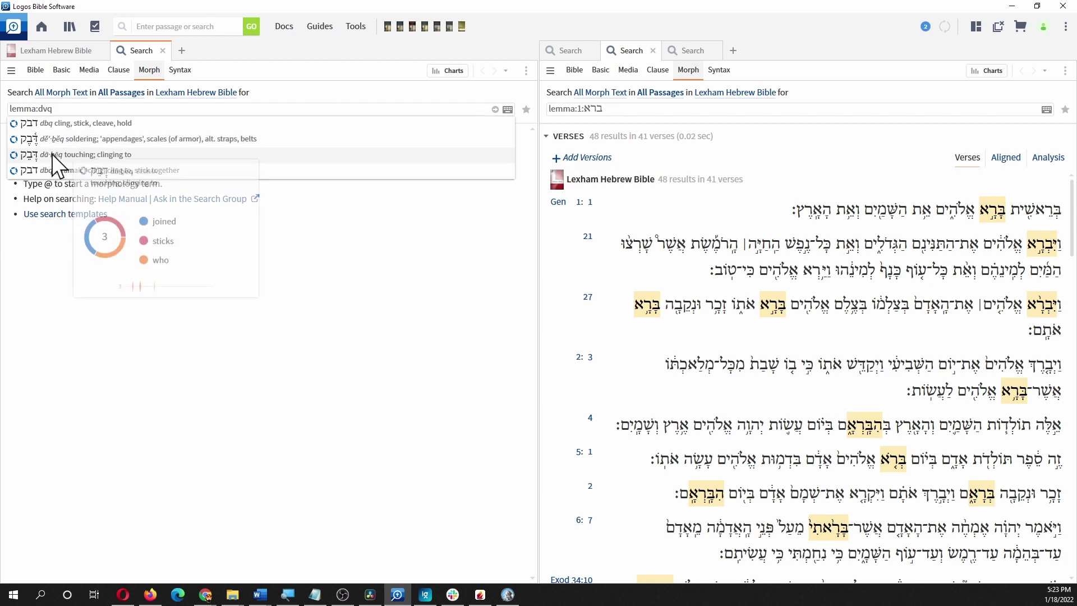
{"action": "left_click", "coordinate": [49, 122]}
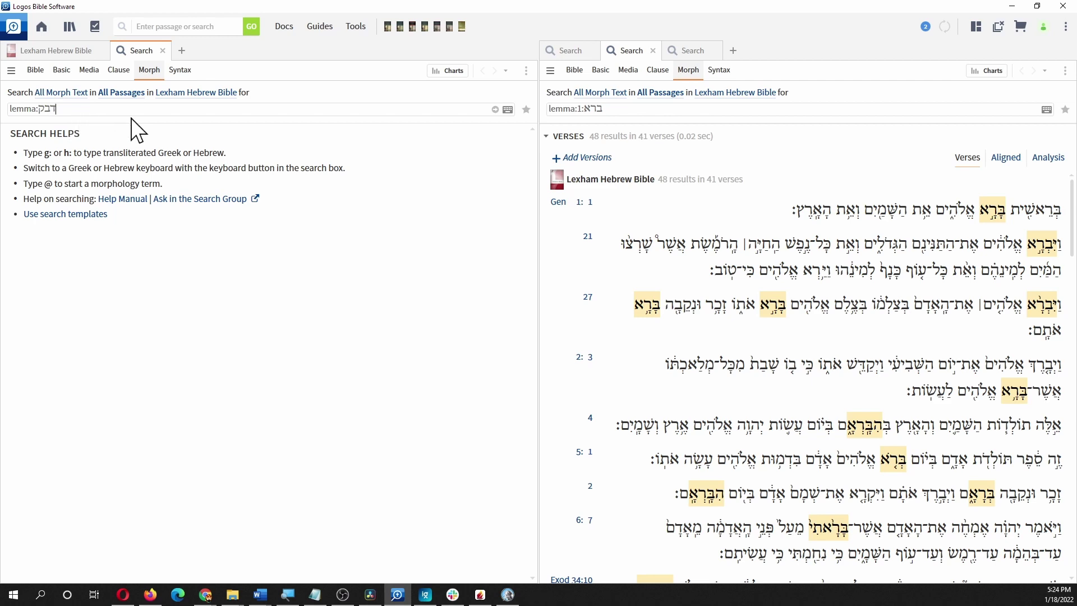
{"action": "key", "text": "Return"}
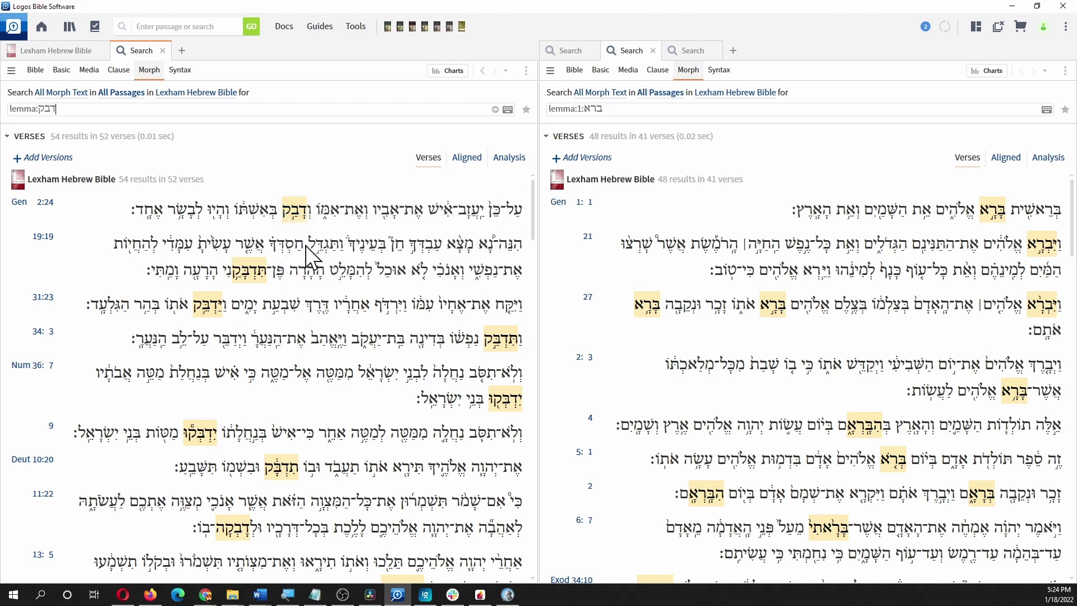
- Narrow the דבק lemma search to verbs in the Qal stem and run it
{"action": "left_click", "coordinate": [82, 110]}
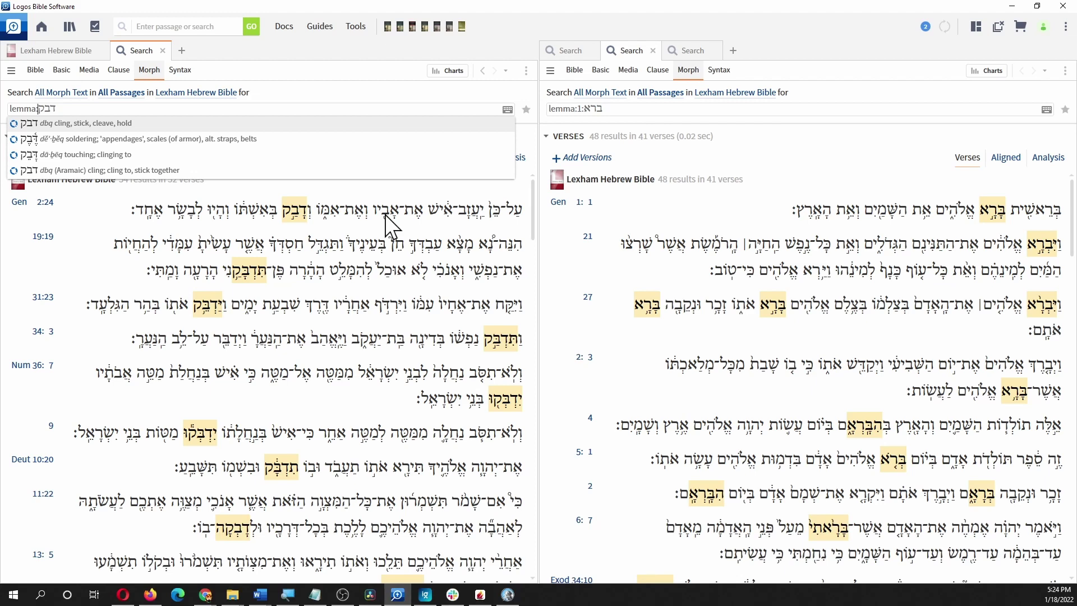
{"action": "type", "text": "@"}
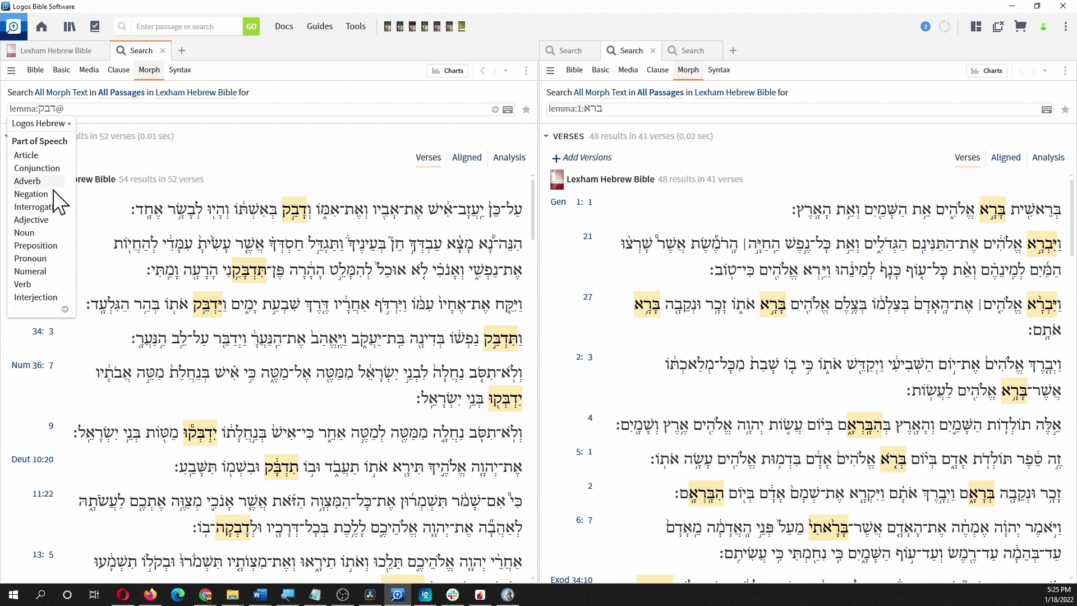
{"action": "left_click", "coordinate": [26, 284]}
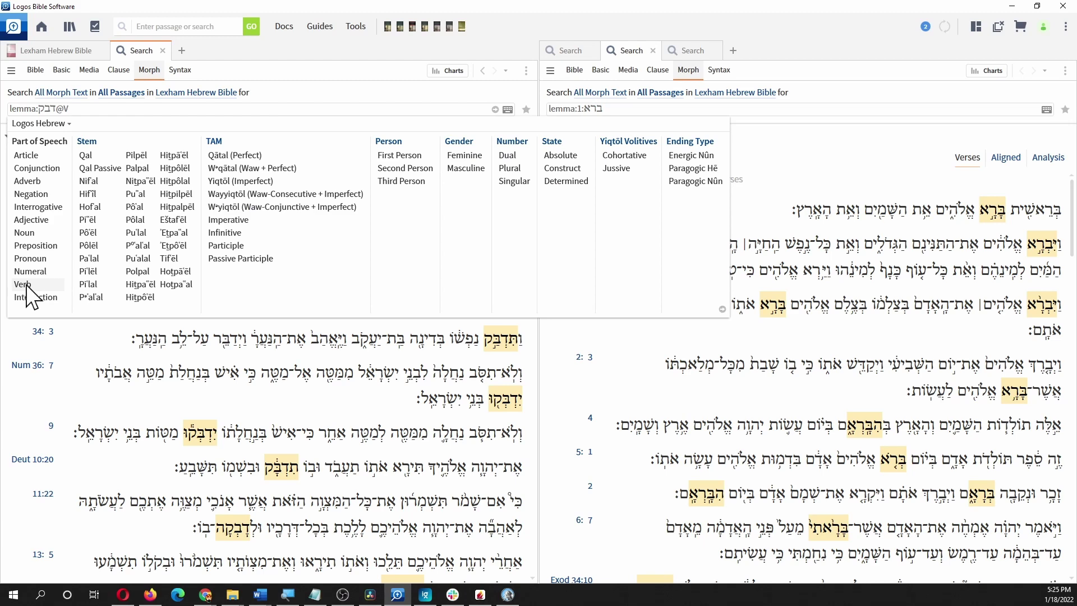
{"action": "left_click", "coordinate": [88, 157]}
{"action": "key", "text": "Return"}
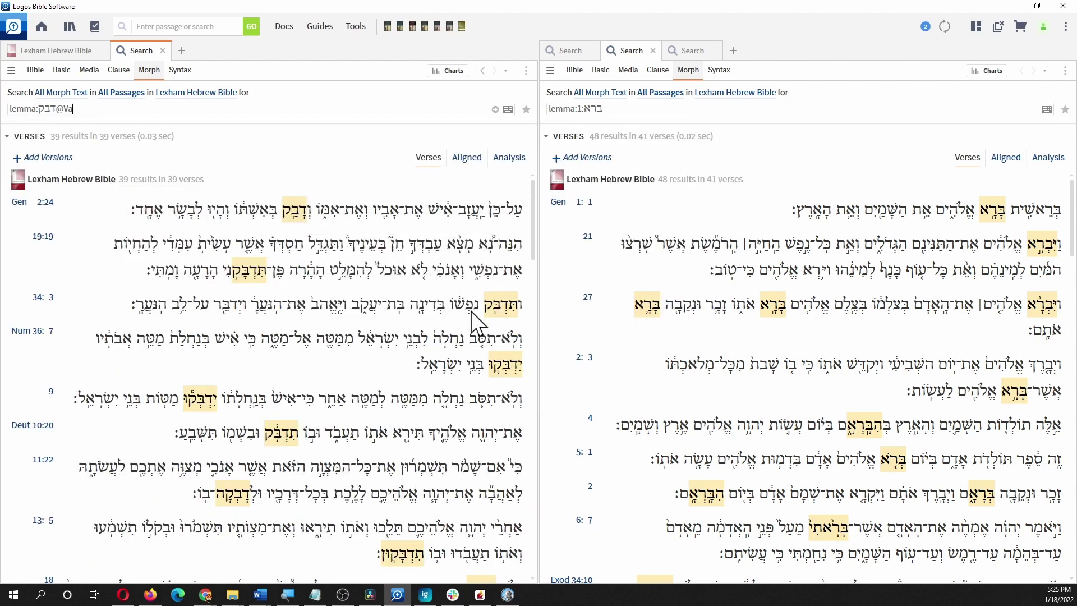
- Add the Qātal (Perfect) form to the Qal search for דבק and run it
{"action": "left_click", "coordinate": [86, 109]}
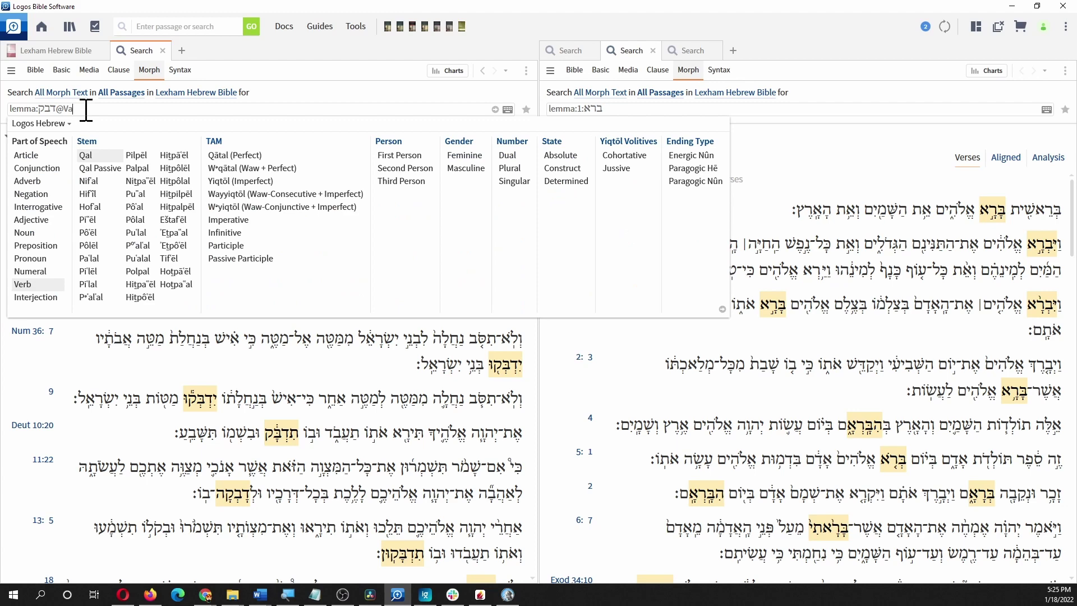
{"action": "left_click", "coordinate": [220, 157]}
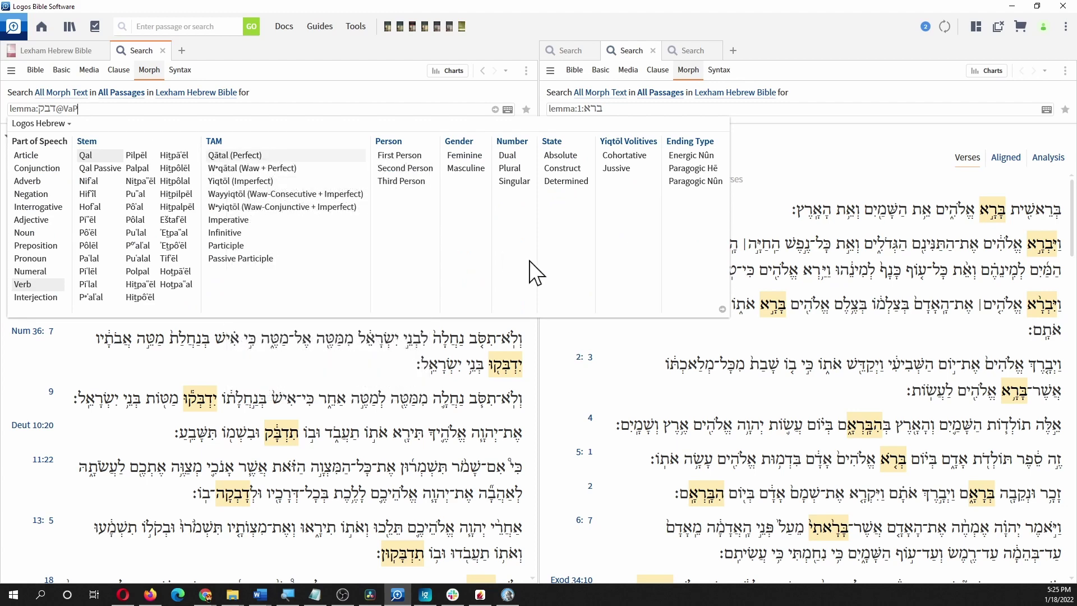
{"action": "key", "text": "Return"}
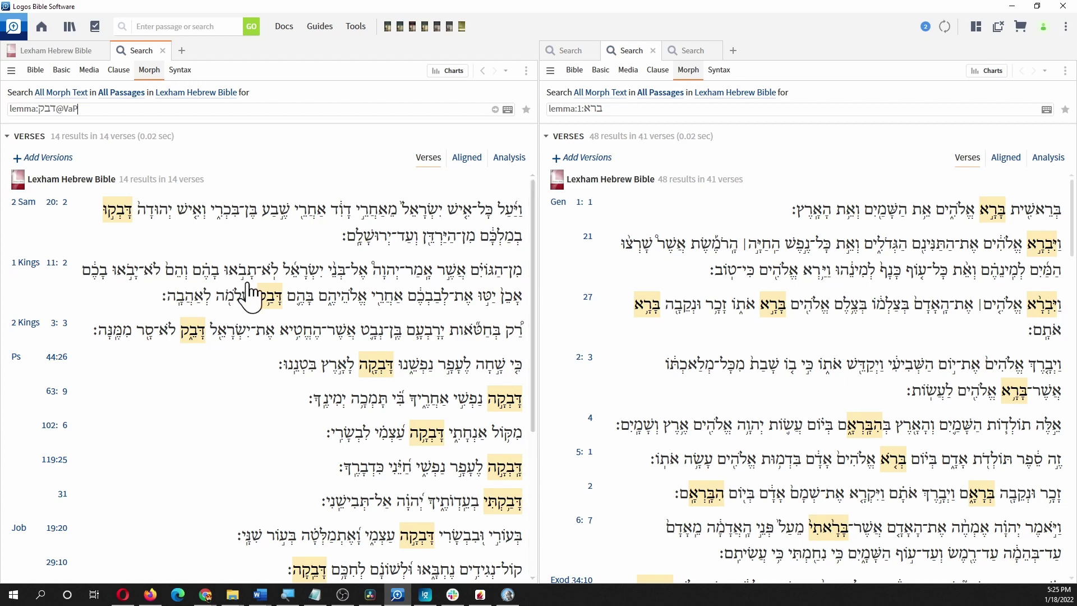
- Limit the Qal perfect search for דבק to third person masculine singular and run it
{"action": "left_click", "coordinate": [101, 109]}
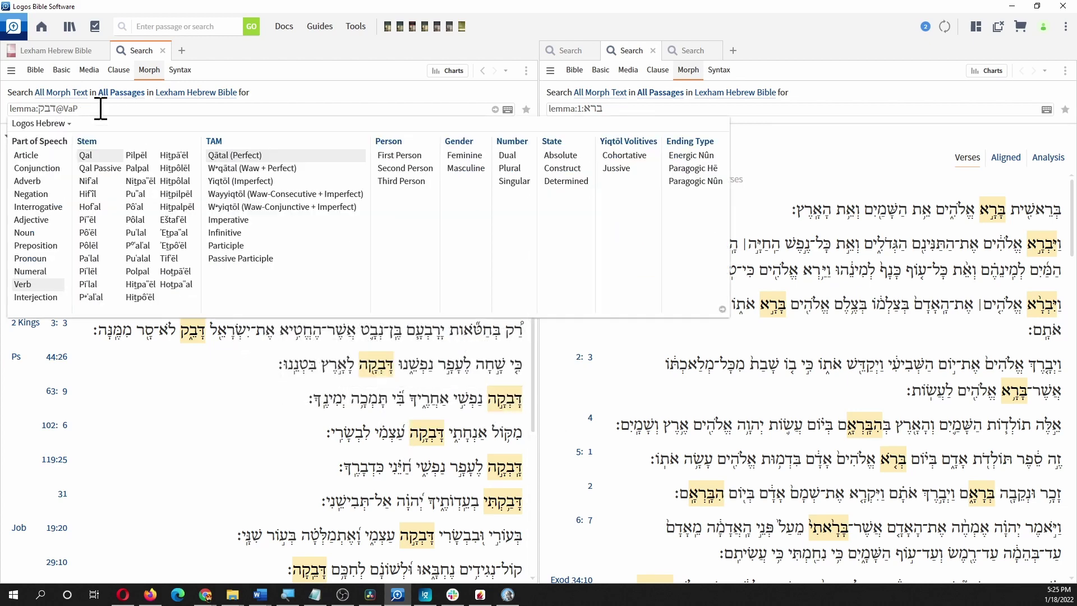
{"action": "left_click", "coordinate": [403, 181]}
{"action": "left_click", "coordinate": [452, 170]}
{"action": "left_click", "coordinate": [512, 182]}
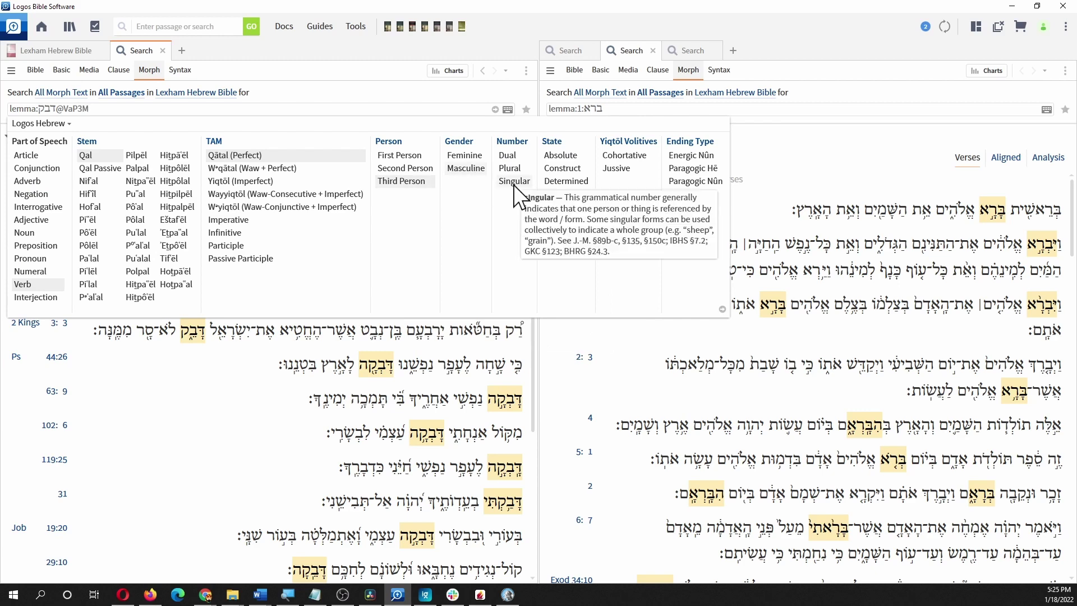
{"action": "key", "text": "Return"}
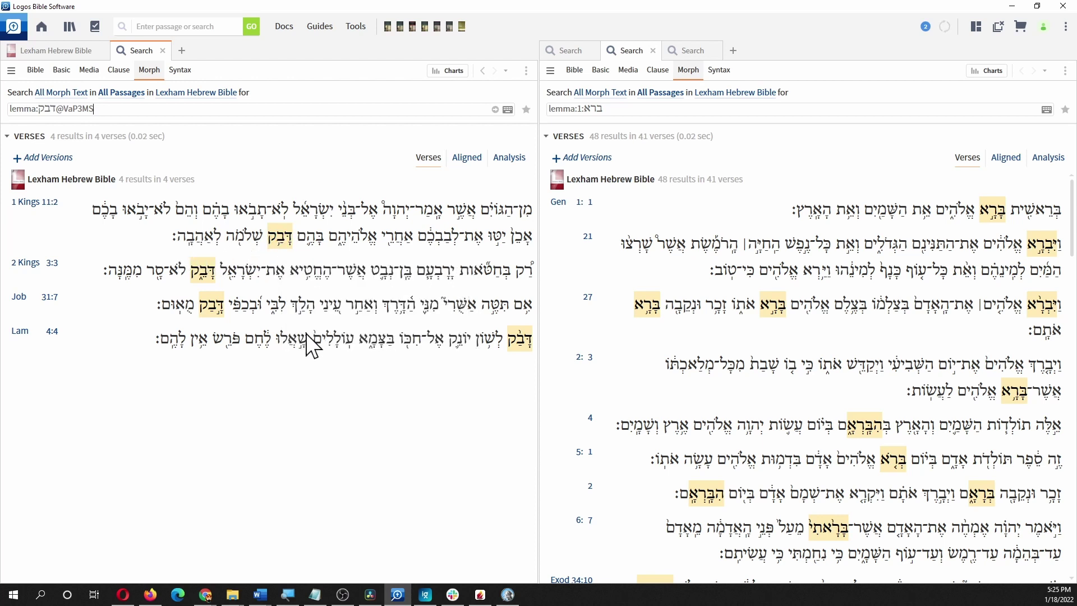
- Strip the stem, tense, person, gender and number from the דבק lemma search, keeping only the verb criterion
{"action": "left_click", "coordinate": [102, 110]}
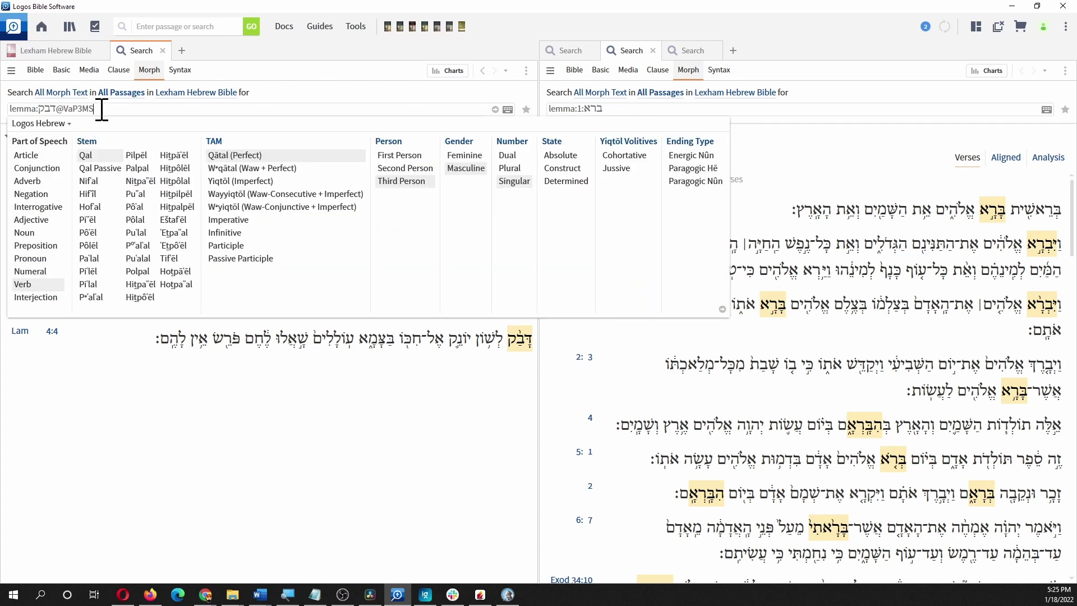
{"action": "key", "text": "BackSpace"}
{"action": "key", "text": "BackSpace"}
{"action": "key", "text": "BackSpace"}
{"action": "key", "text": "BackSpace"}
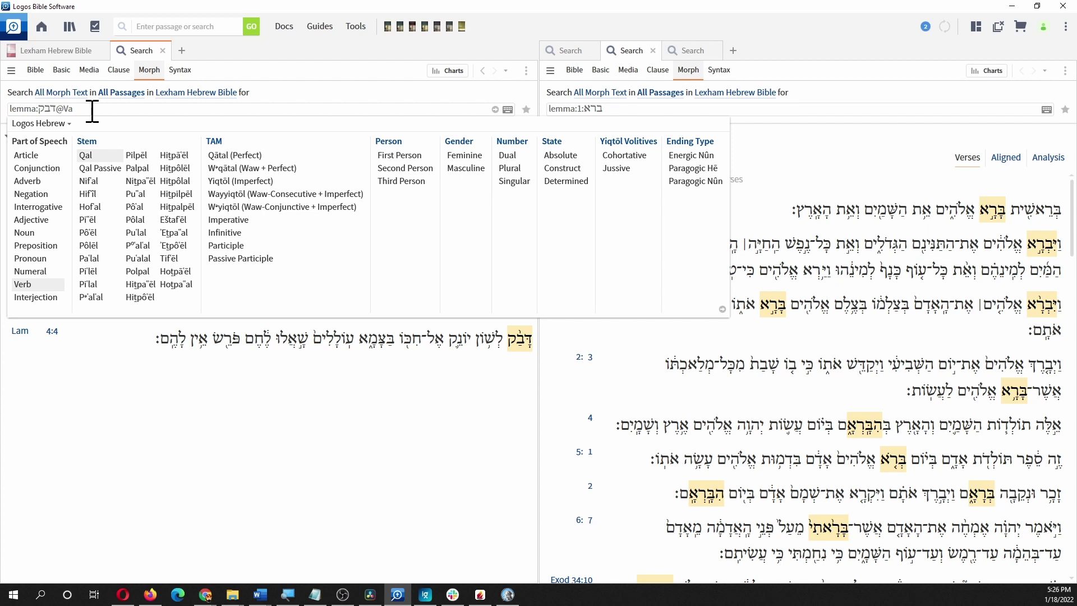
{"action": "key", "text": "BackSpace"}
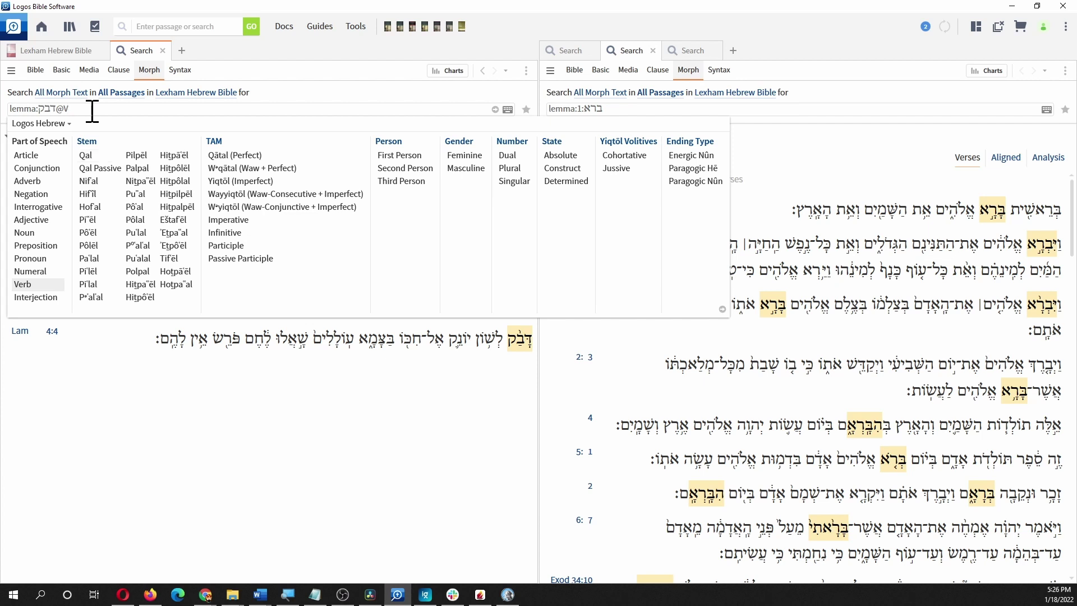
- Try the Qal, Piʿʿēl and Nifʿal stems one after another for the verb דבק, removing each again
{"action": "left_click", "coordinate": [86, 157]}
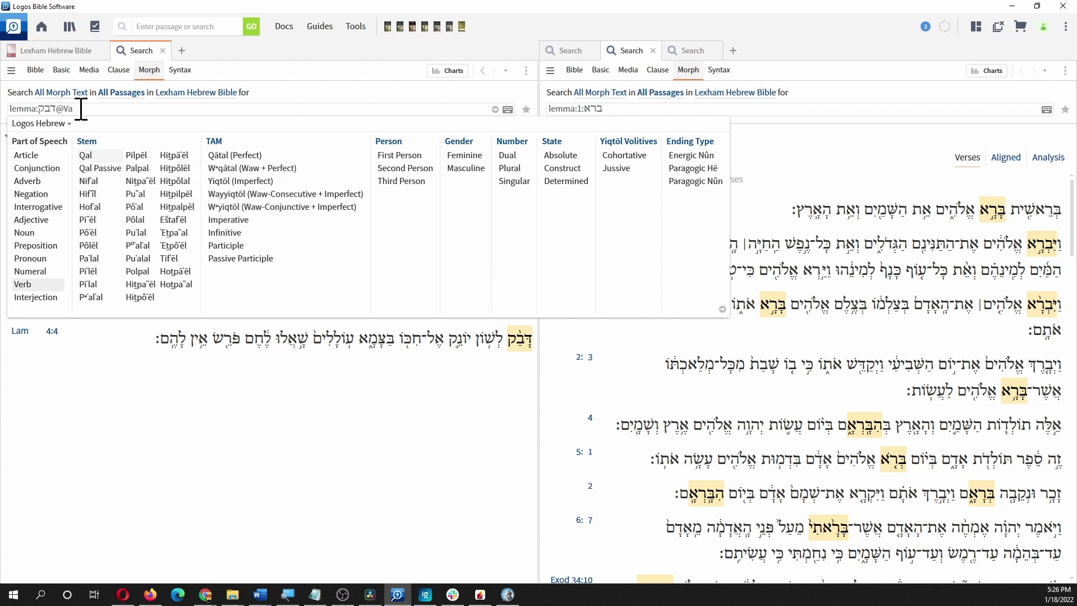
{"action": "key", "text": "BackSpace"}
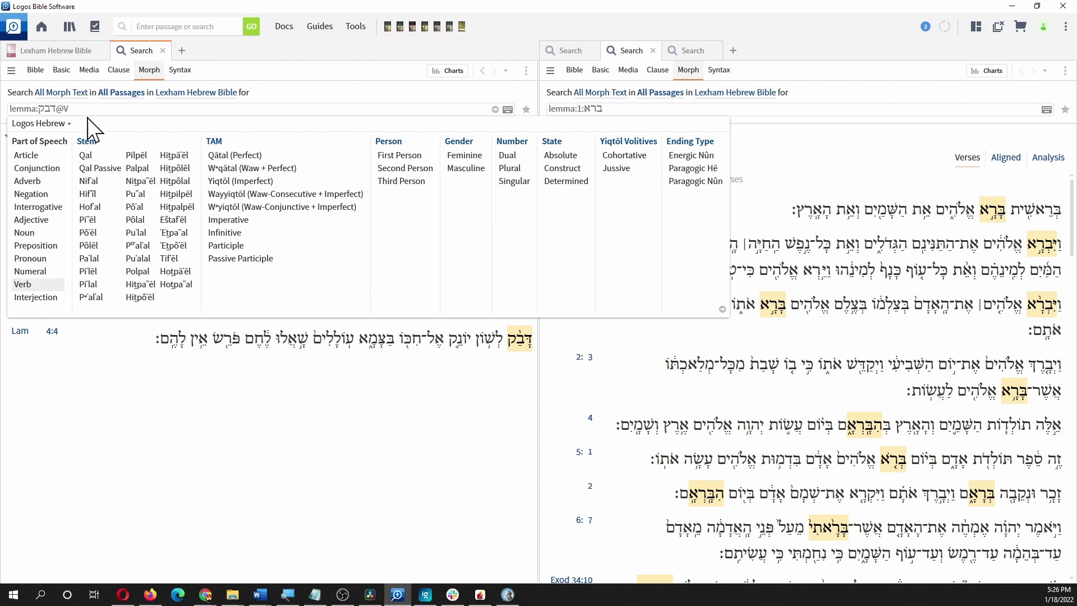
{"action": "left_click", "coordinate": [89, 221]}
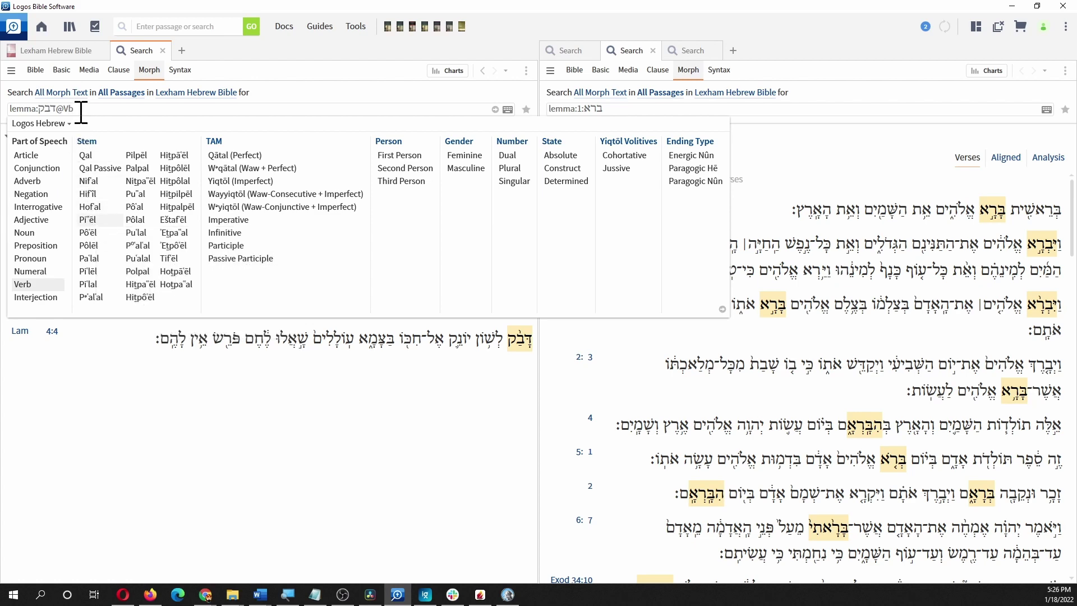
{"action": "key", "text": "BackSpace"}
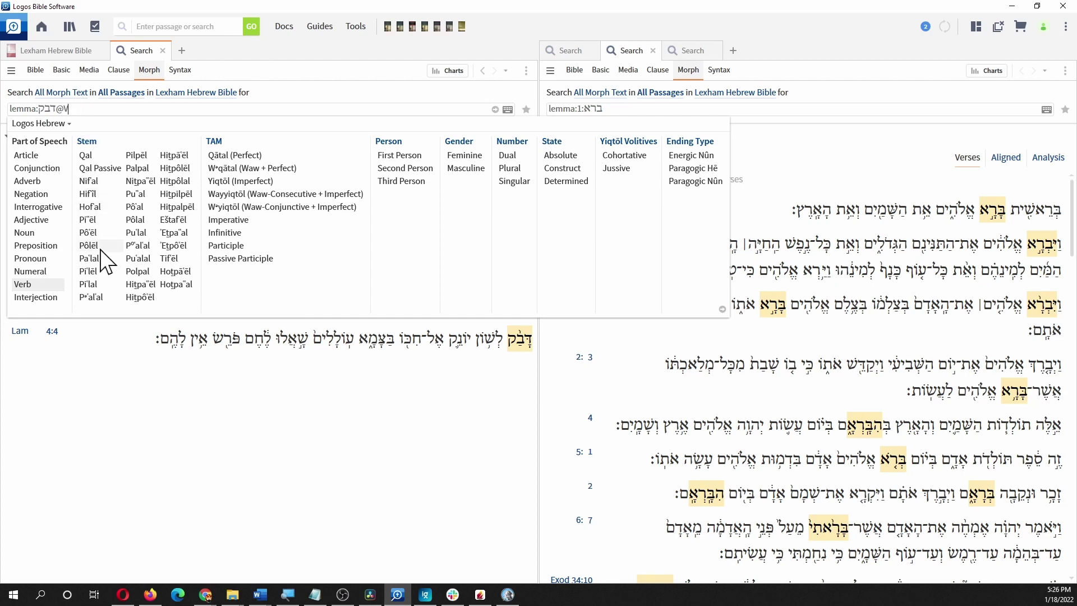
{"action": "mouse_move", "coordinate": [92, 228]}
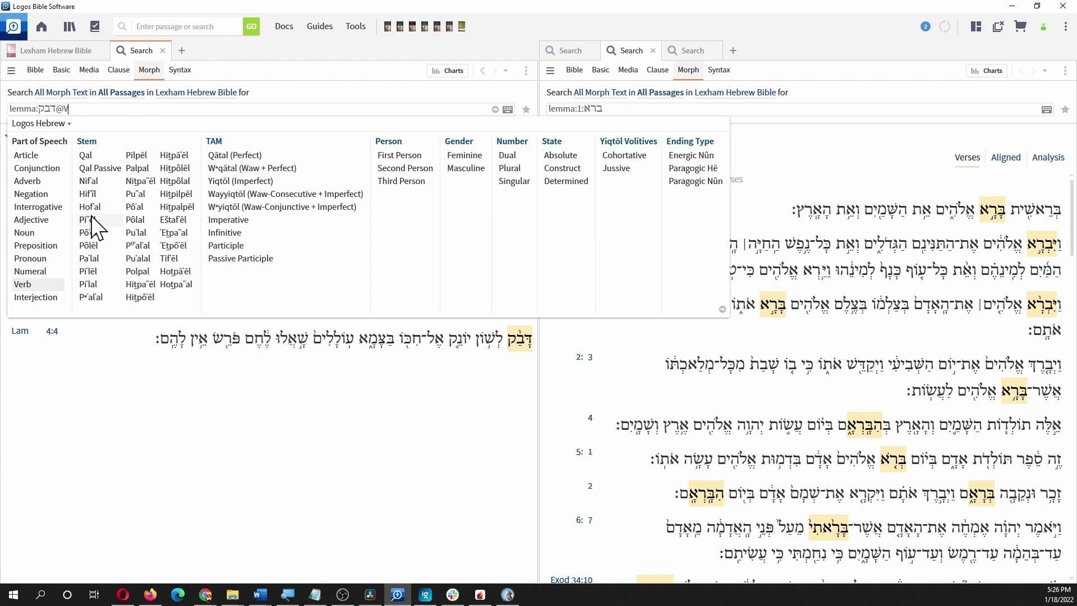
{"action": "left_click", "coordinate": [92, 181]}
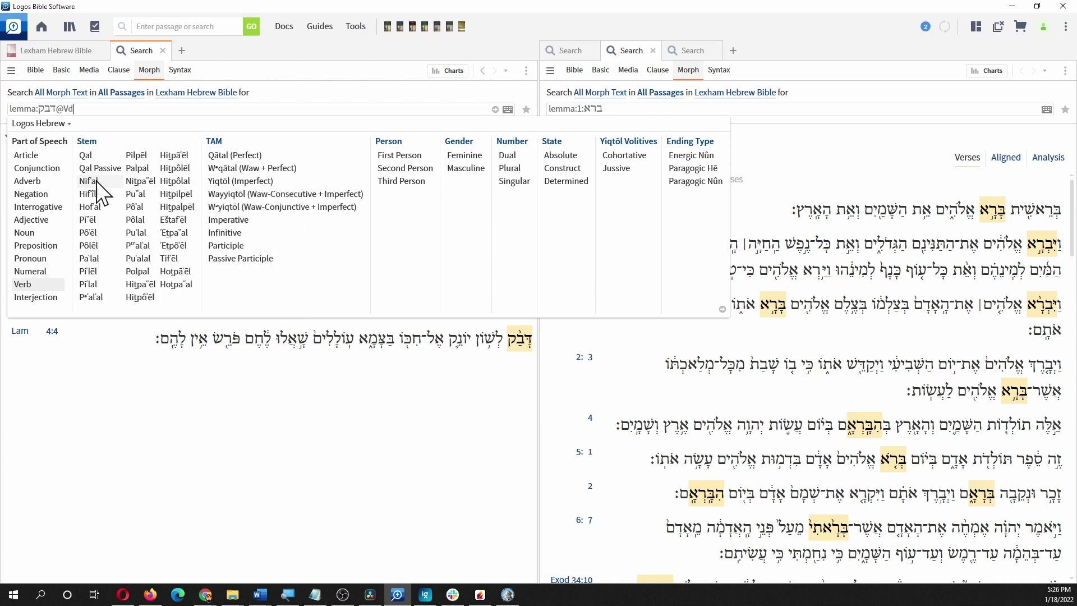
{"action": "key", "text": "BackSpace"}
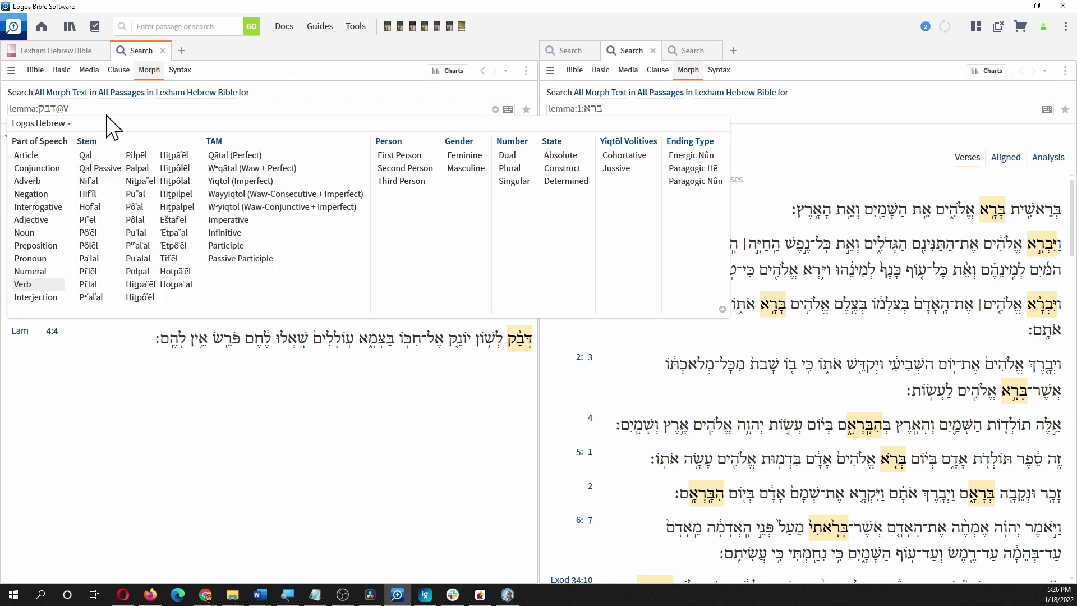
- Narrow the verb search for דבק to the Hifʿîl stem and run it
{"action": "left_click", "coordinate": [93, 192]}
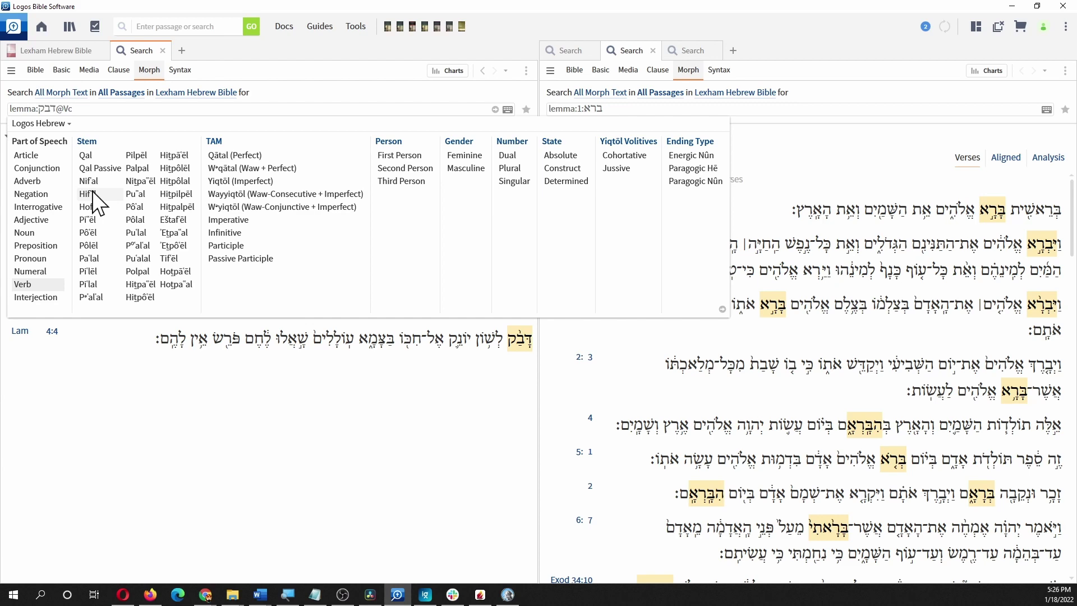
{"action": "key", "text": "Return"}
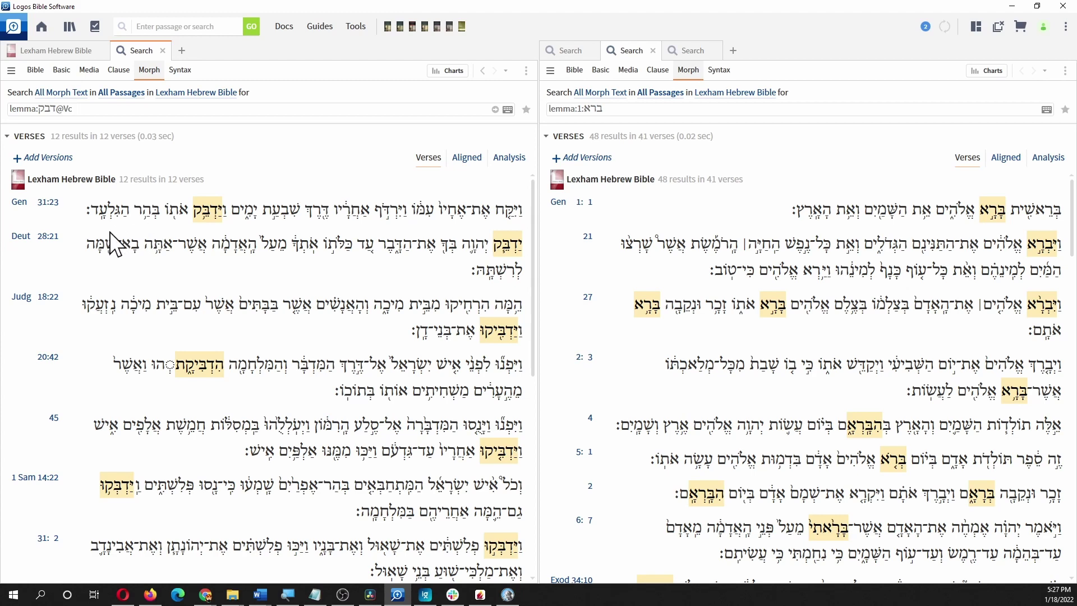
{"action": "mouse_move", "coordinate": [211, 222]}
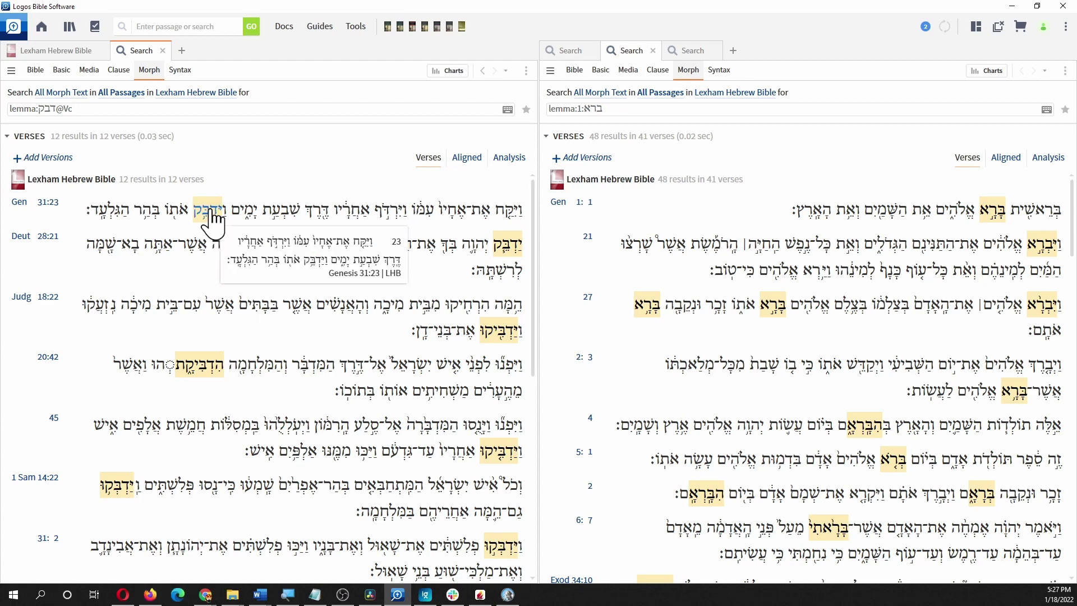
- Bring up the Lexham Hebrew Bible at Genesis 31:23 and move its tab in with the group of ברא searches
{"action": "key", "text": "ctrl+a"}
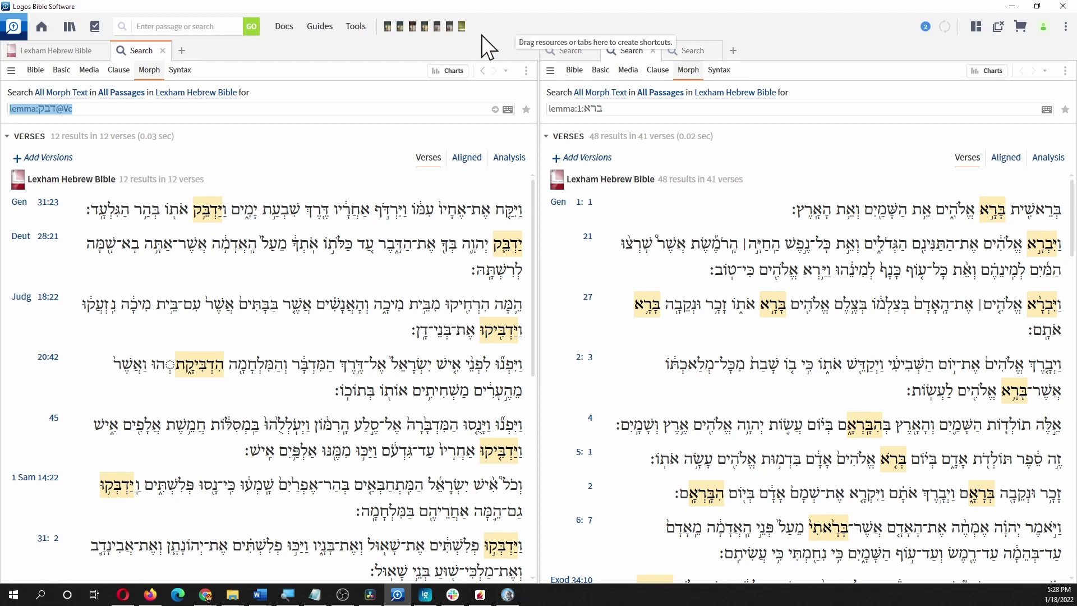
{"action": "left_click", "coordinate": [189, 26]}
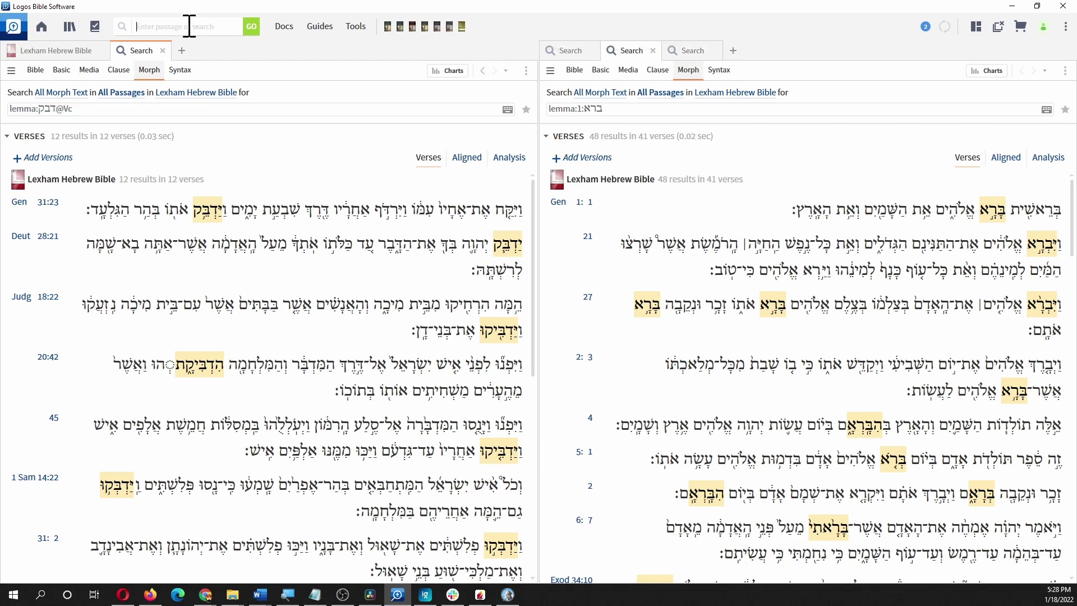
{"action": "type", "text": "lhb"}
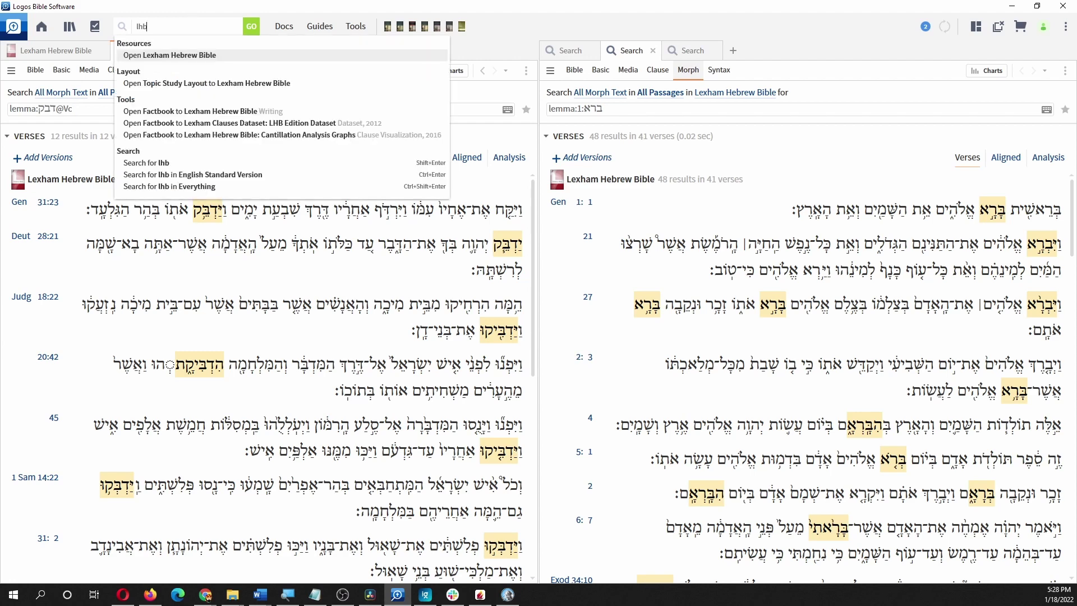
{"action": "left_click", "coordinate": [170, 56]}
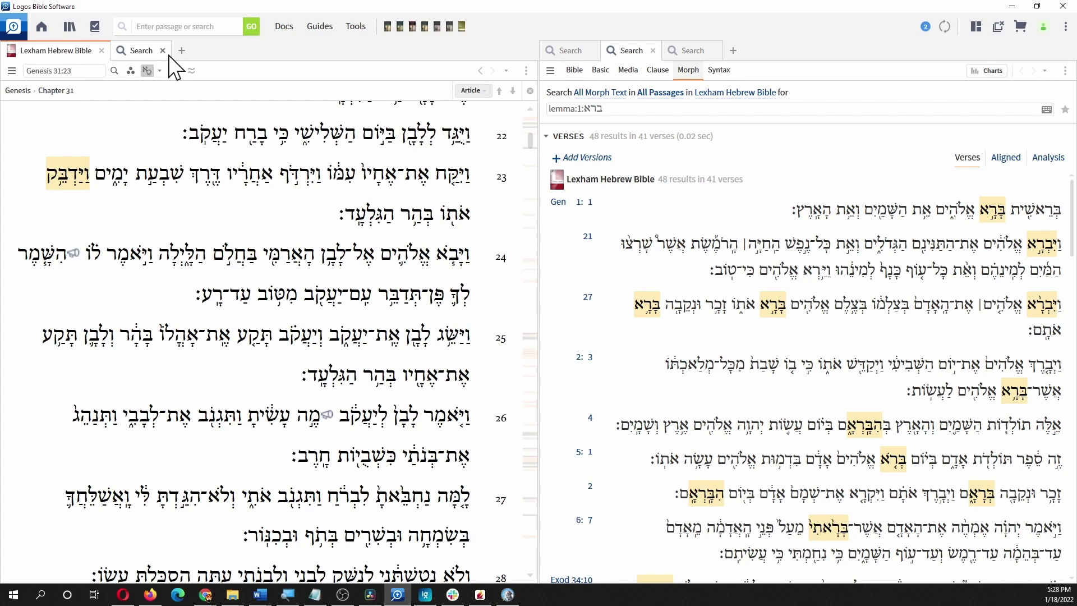
{"action": "left_click_drag", "start_coordinate": [58, 51], "coordinate": [774, 62]}
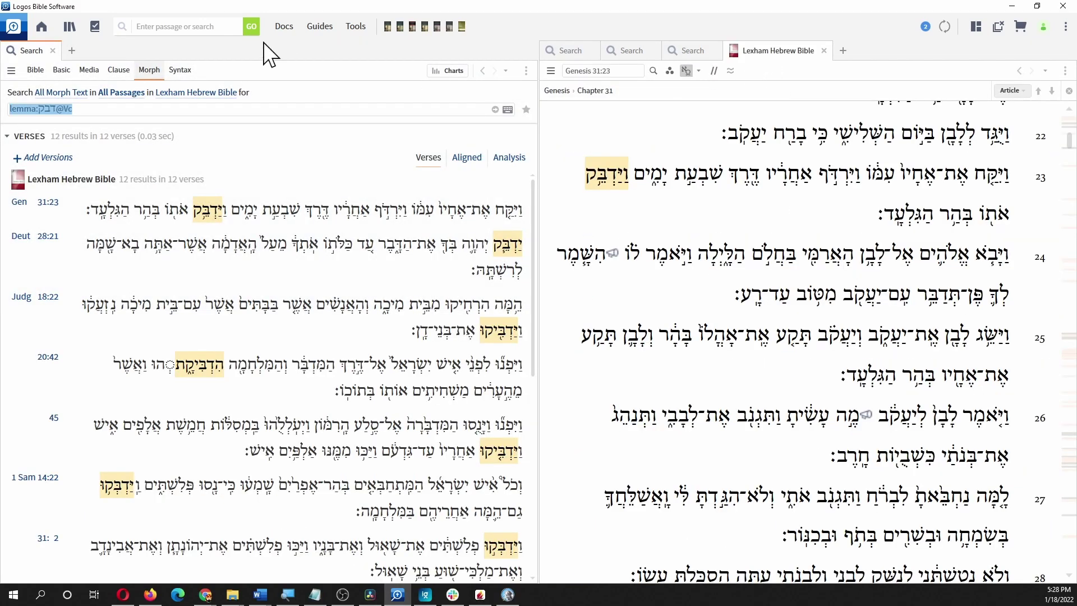
- Open the English Standard Version at Genesis 31:23 and dock it as a separate pane beneath the Lexham Hebrew Bible
{"action": "left_click", "coordinate": [177, 28]}
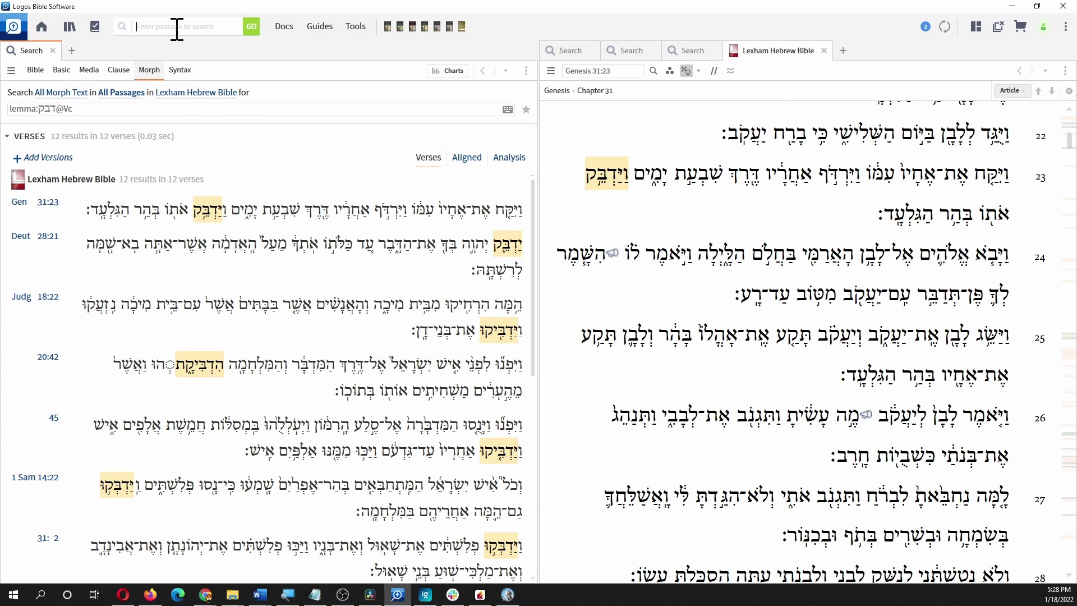
{"action": "type", "text": "esv"}
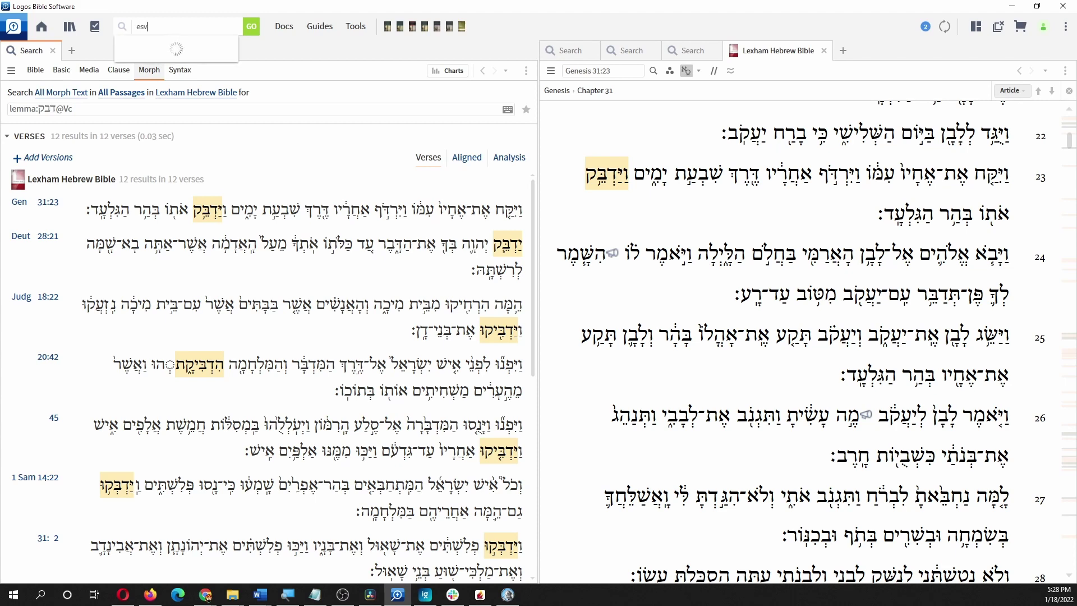
{"action": "left_click", "coordinate": [170, 56]}
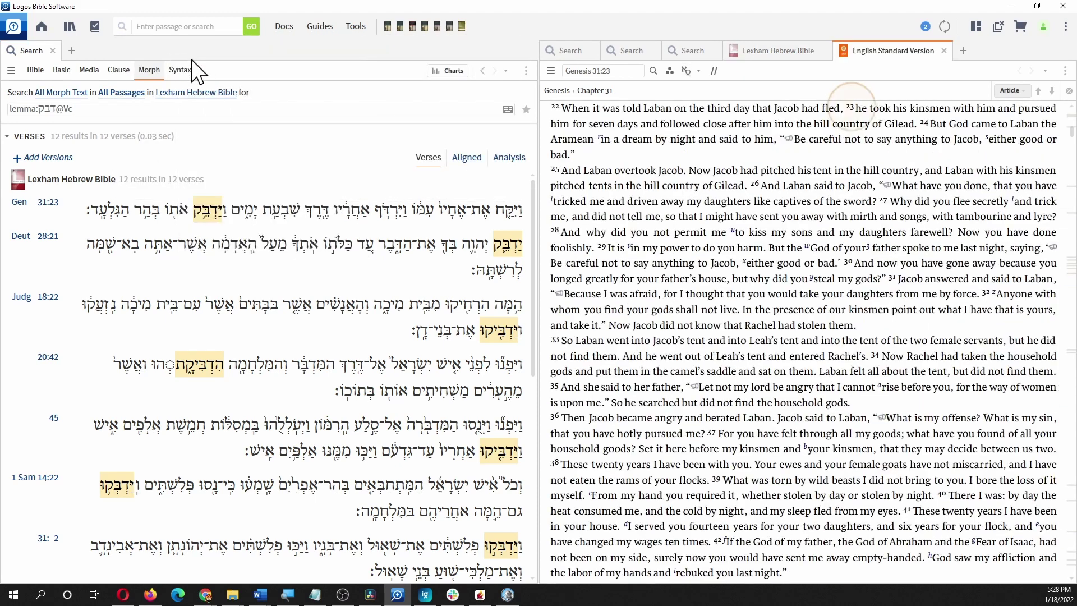
{"action": "left_click", "coordinate": [792, 55]}
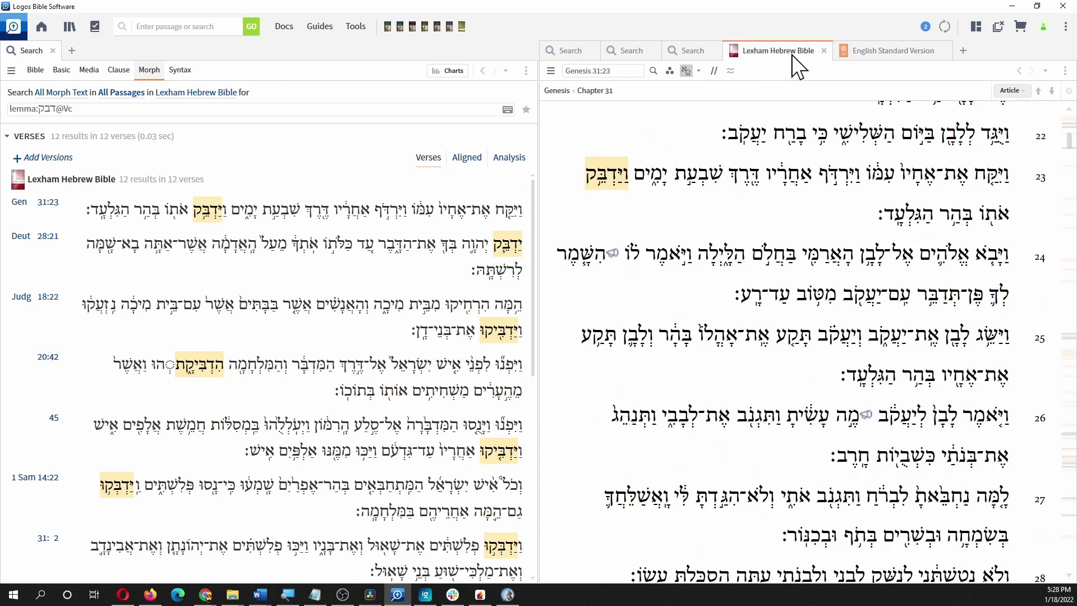
{"action": "left_click", "coordinate": [878, 53]}
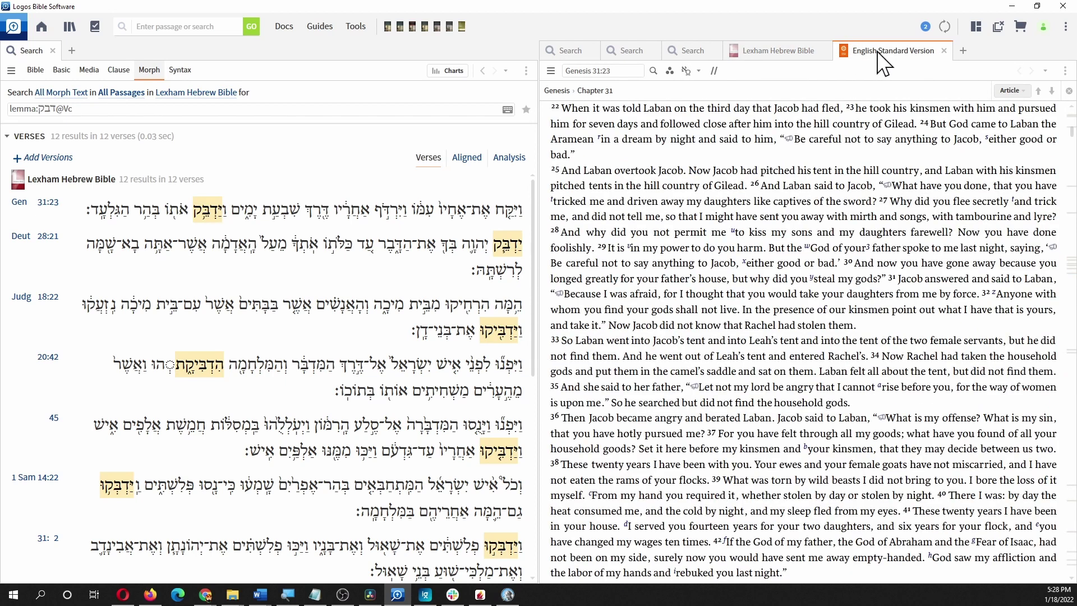
{"action": "left_click_drag", "start_coordinate": [899, 56], "coordinate": [823, 467]}
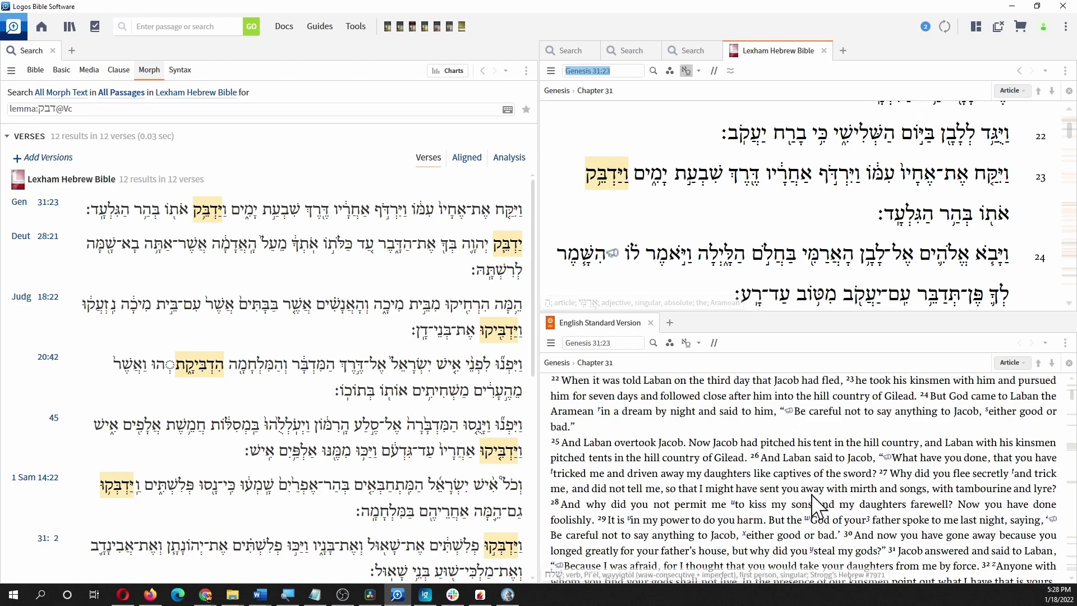
- Assign both the Lexham Hebrew Bible and the English Standard Version to link set A
{"action": "scroll", "coordinate": [820, 212], "scroll_direction": "down", "scroll_amount": 5}
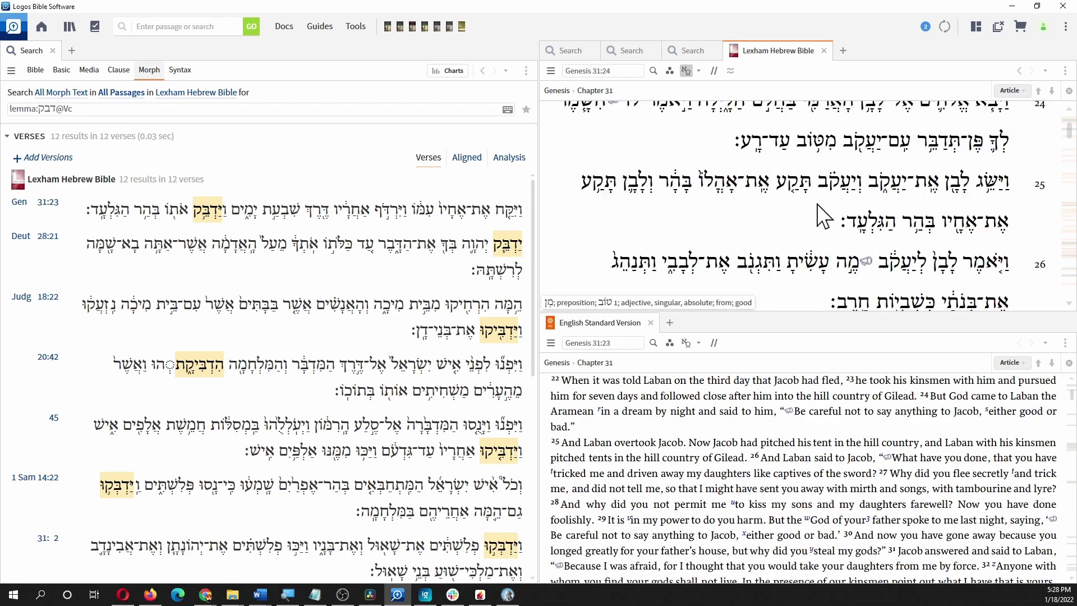
{"action": "scroll", "coordinate": [822, 216], "scroll_direction": "up", "scroll_amount": 5}
{"action": "scroll", "coordinate": [796, 449], "scroll_direction": "down", "scroll_amount": 3}
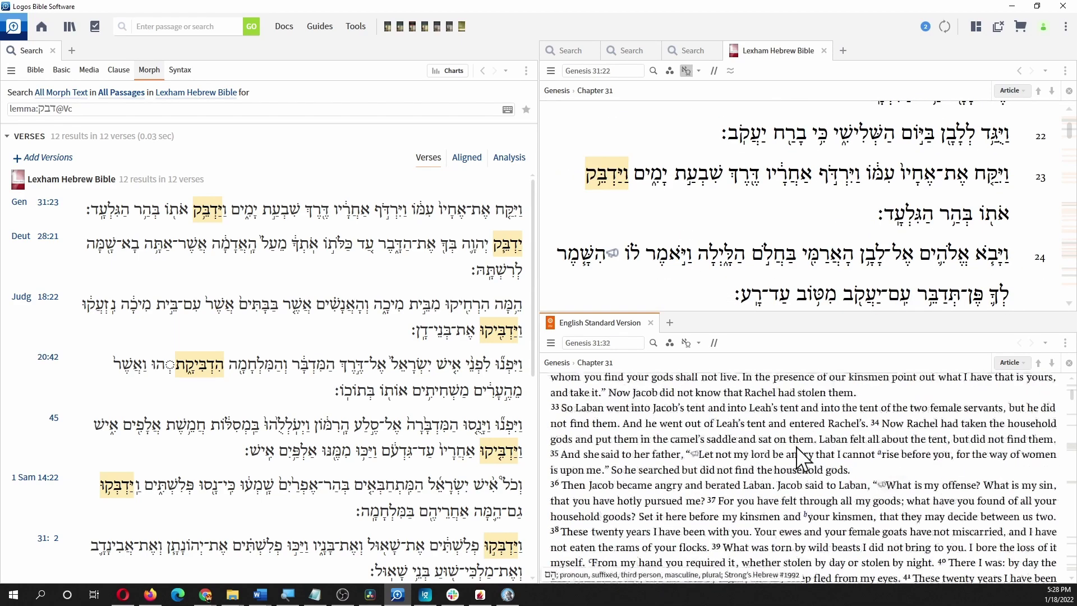
{"action": "scroll", "coordinate": [796, 446], "scroll_direction": "up", "scroll_amount": 3}
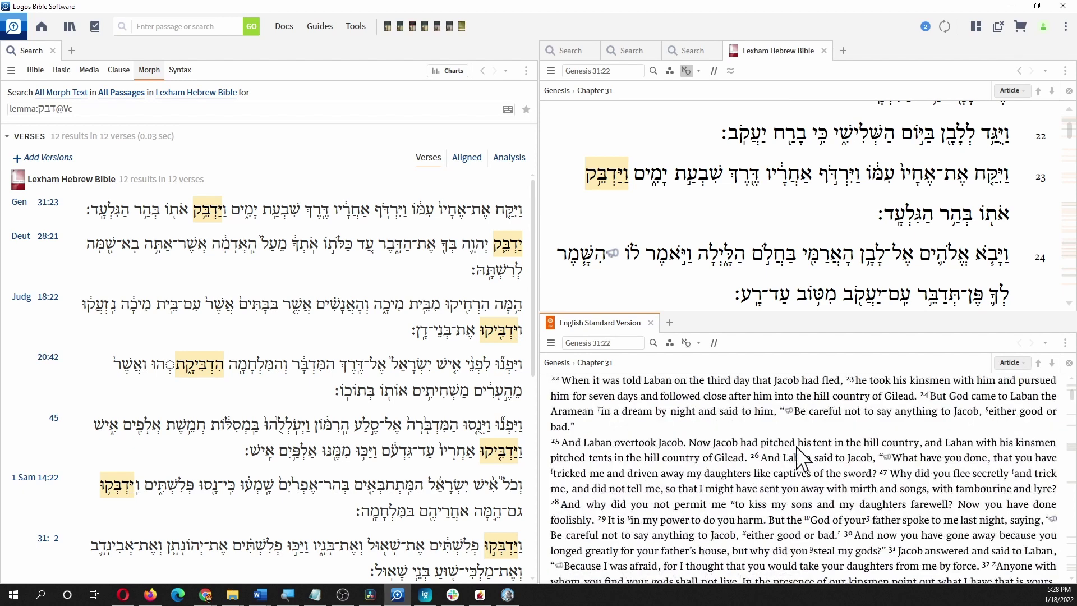
{"action": "left_click", "coordinate": [1065, 71]}
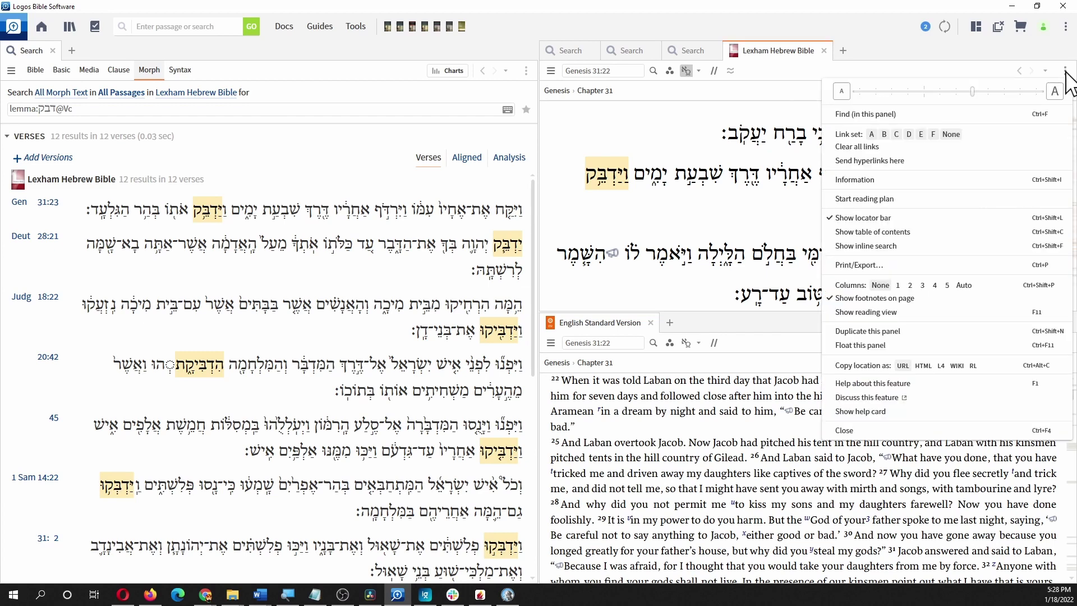
{"action": "left_click", "coordinate": [870, 133]}
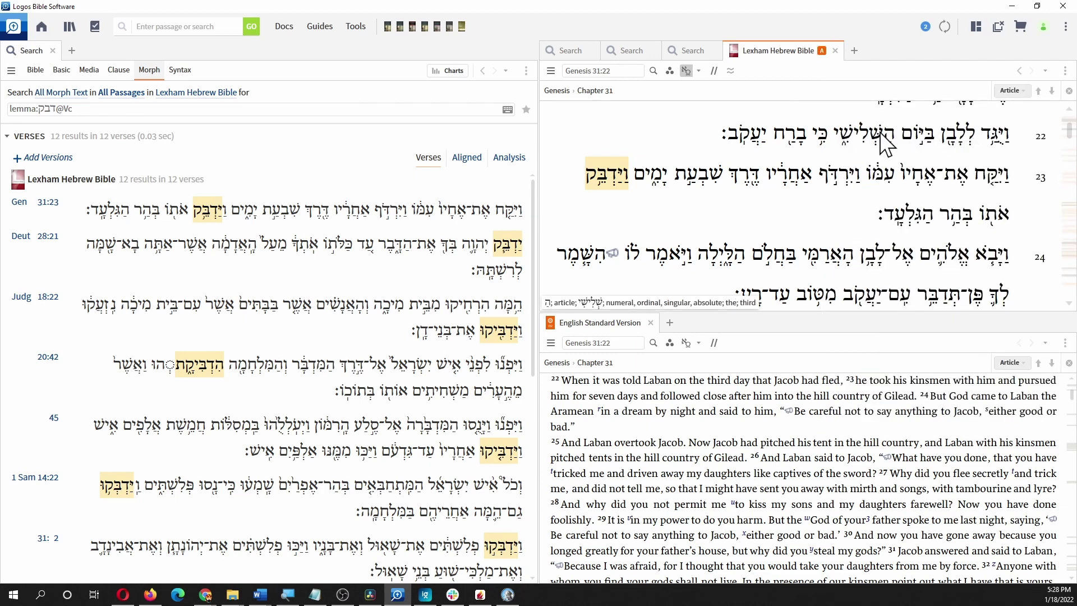
{"action": "left_click", "coordinate": [1065, 71]}
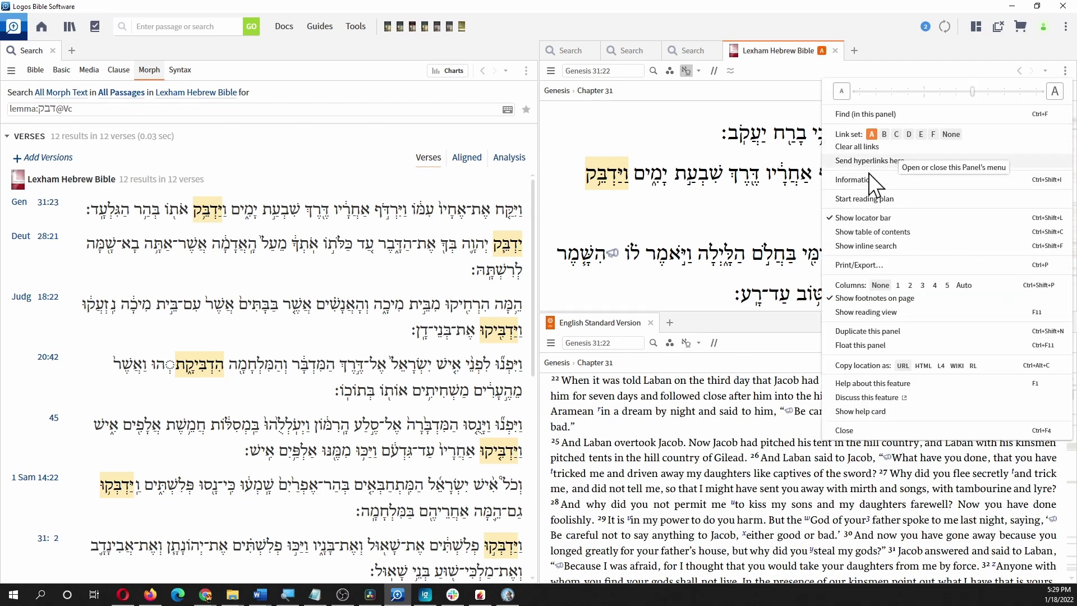
{"action": "left_click", "coordinate": [696, 435]}
{"action": "left_click", "coordinate": [1066, 344]}
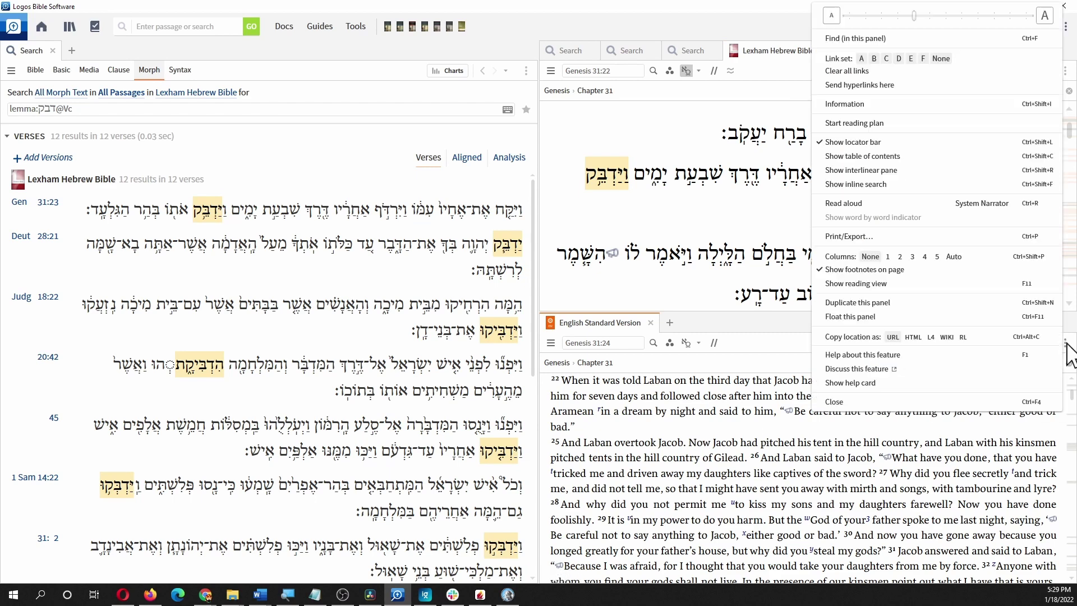
{"action": "left_click", "coordinate": [862, 58]}
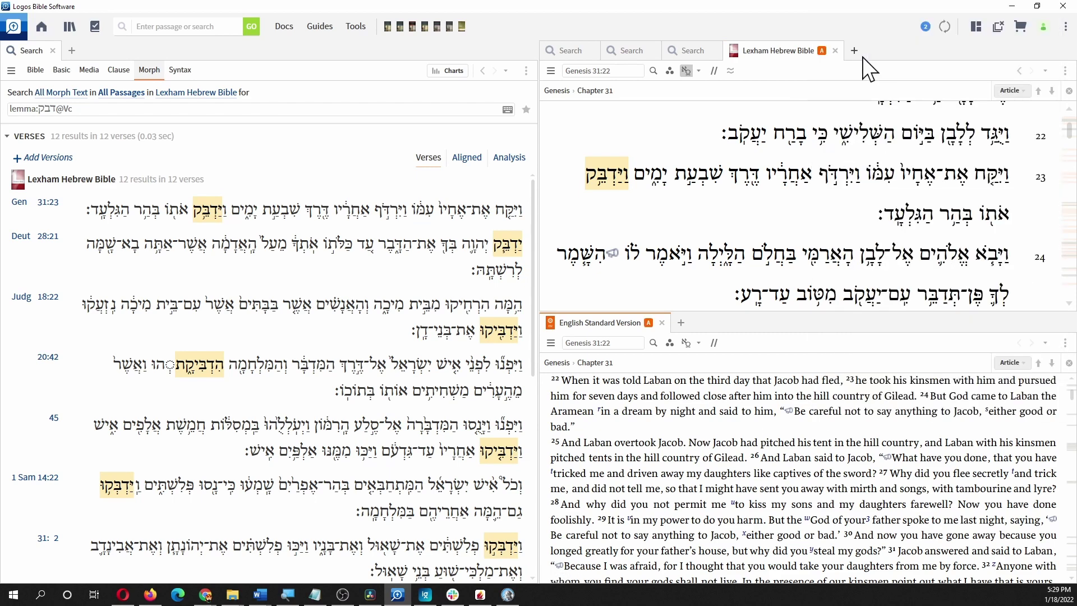
- Scroll through Genesis 31 in each of the two linked Bibles to check their synchronized movement
{"action": "scroll", "coordinate": [835, 259], "scroll_direction": "up", "scroll_amount": 5}
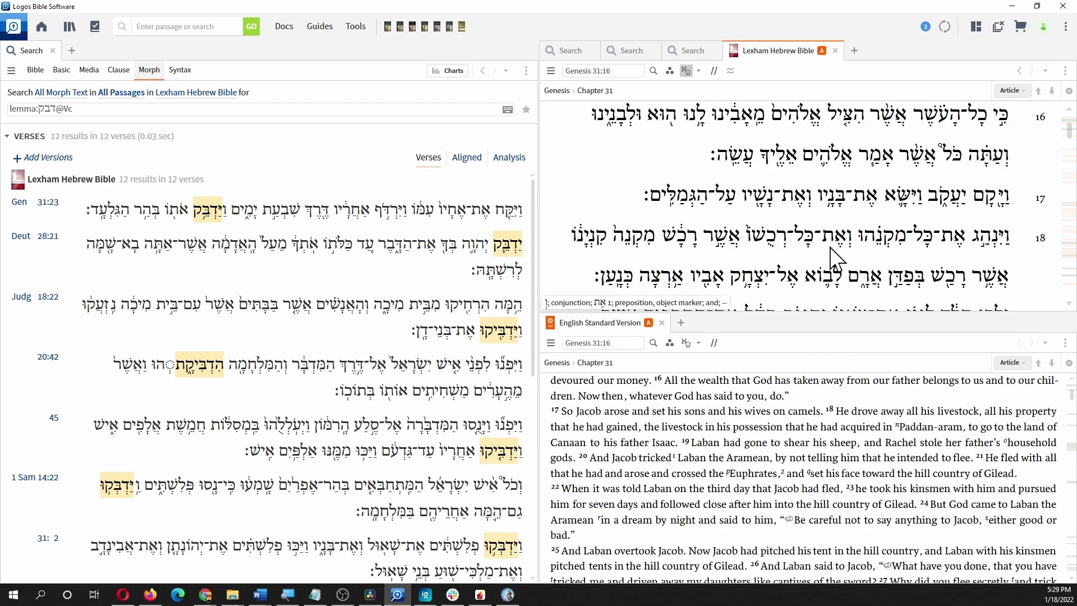
{"action": "scroll", "coordinate": [834, 260], "scroll_direction": "down", "scroll_amount": 5}
{"action": "scroll", "coordinate": [834, 259], "scroll_direction": "up", "scroll_amount": 3}
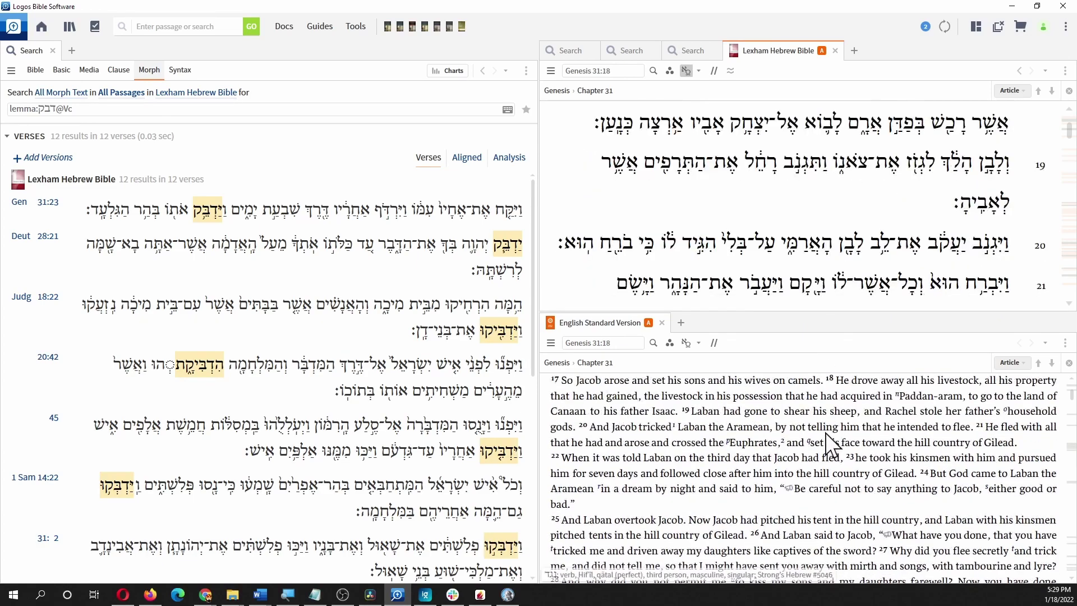
{"action": "scroll", "coordinate": [829, 443], "scroll_direction": "down", "scroll_amount": 6}
{"action": "scroll", "coordinate": [823, 435], "scroll_direction": "up", "scroll_amount": 7}
{"action": "scroll", "coordinate": [824, 441], "scroll_direction": "down", "scroll_amount": 3}
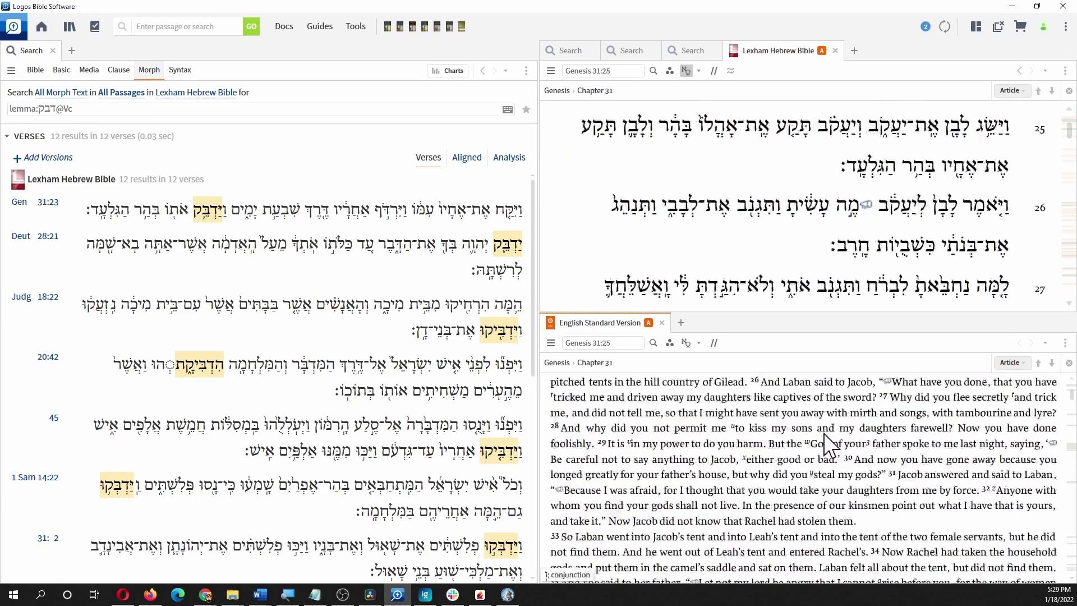
- Open the Genesis 31:23 search result and scroll the surrounding verses to compare how the two linked Bibles move together
{"action": "scroll", "coordinate": [825, 443], "scroll_direction": "up", "scroll_amount": 3}
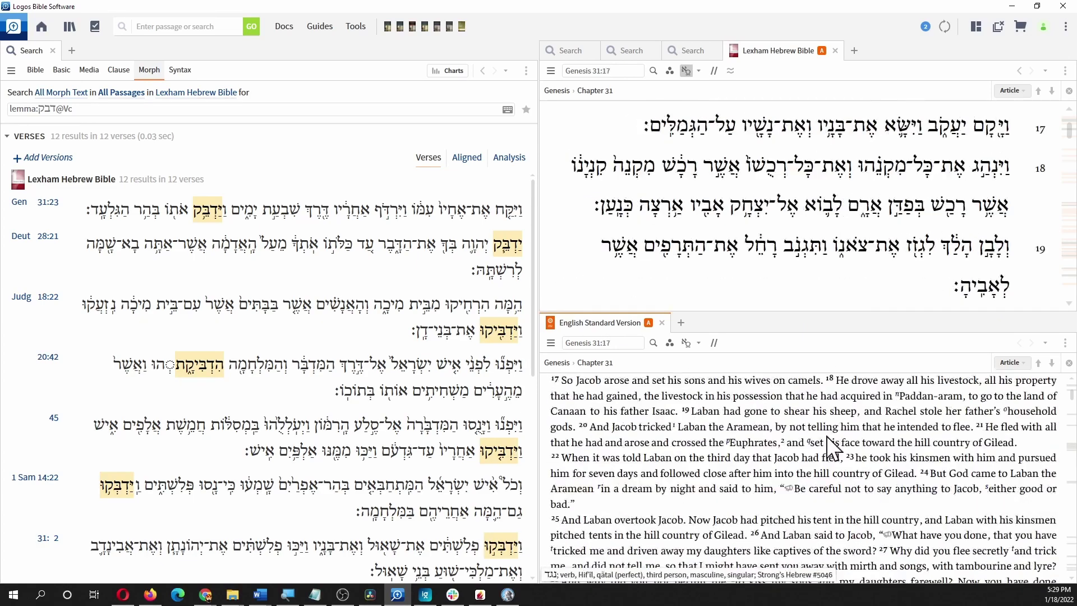
{"action": "left_click", "coordinate": [211, 216]}
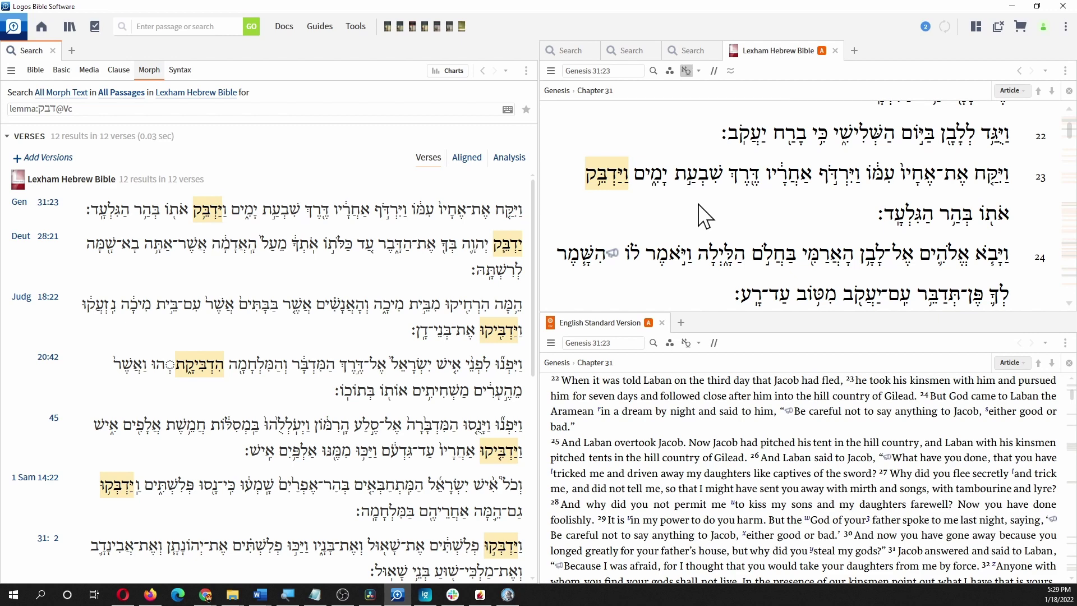
{"action": "scroll", "coordinate": [743, 222], "scroll_direction": "down", "scroll_amount": 3}
{"action": "scroll", "coordinate": [752, 220], "scroll_direction": "up", "scroll_amount": 3}
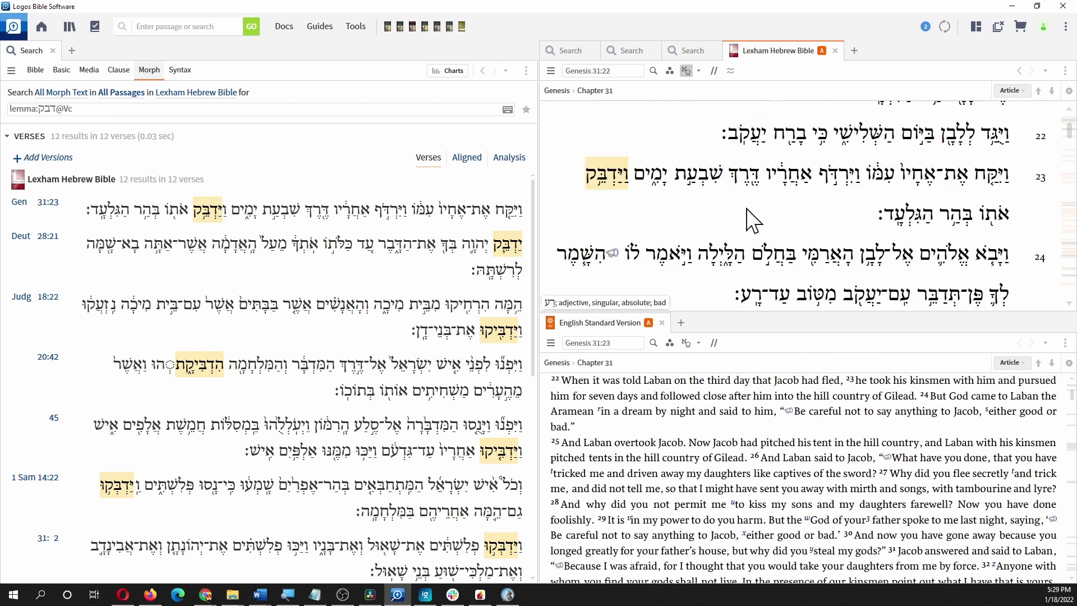
{"action": "scroll", "coordinate": [751, 220], "scroll_direction": "up", "scroll_amount": 1}
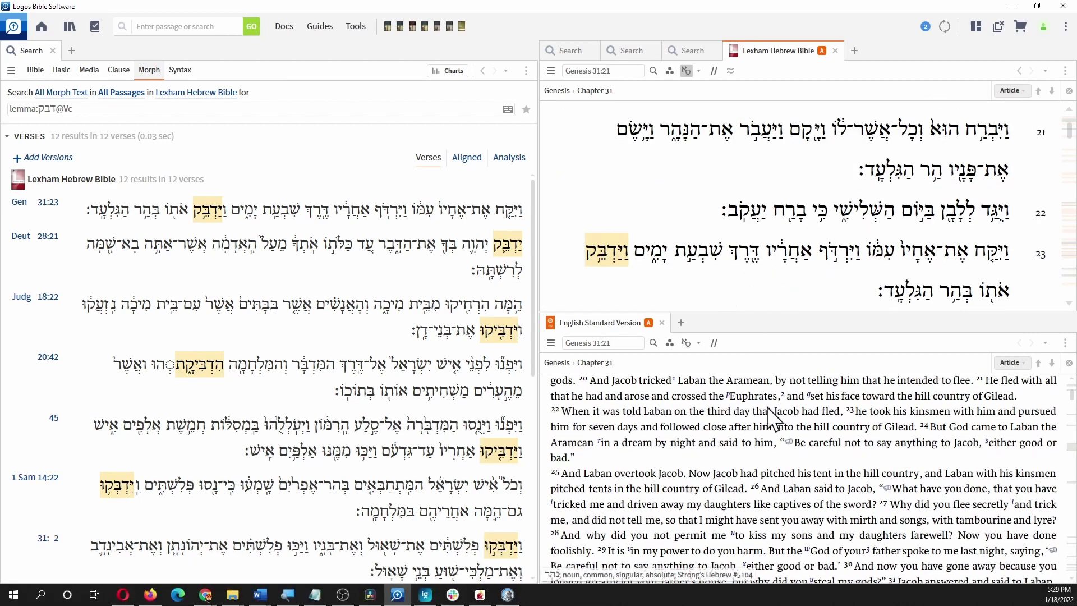
{"action": "left_click", "coordinate": [1065, 72]}
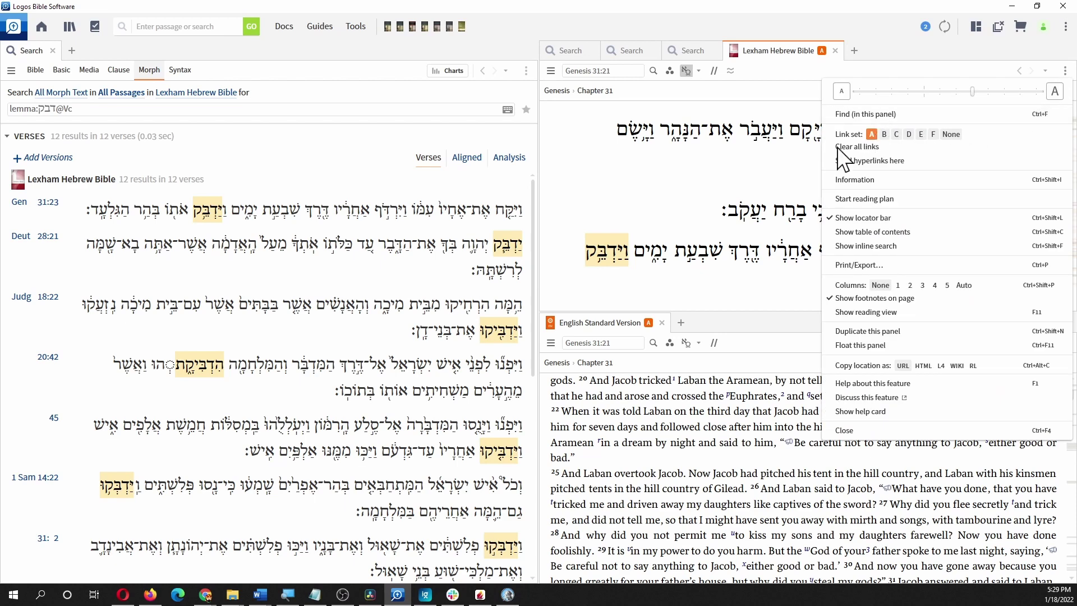
{"action": "left_click", "coordinate": [708, 189]}
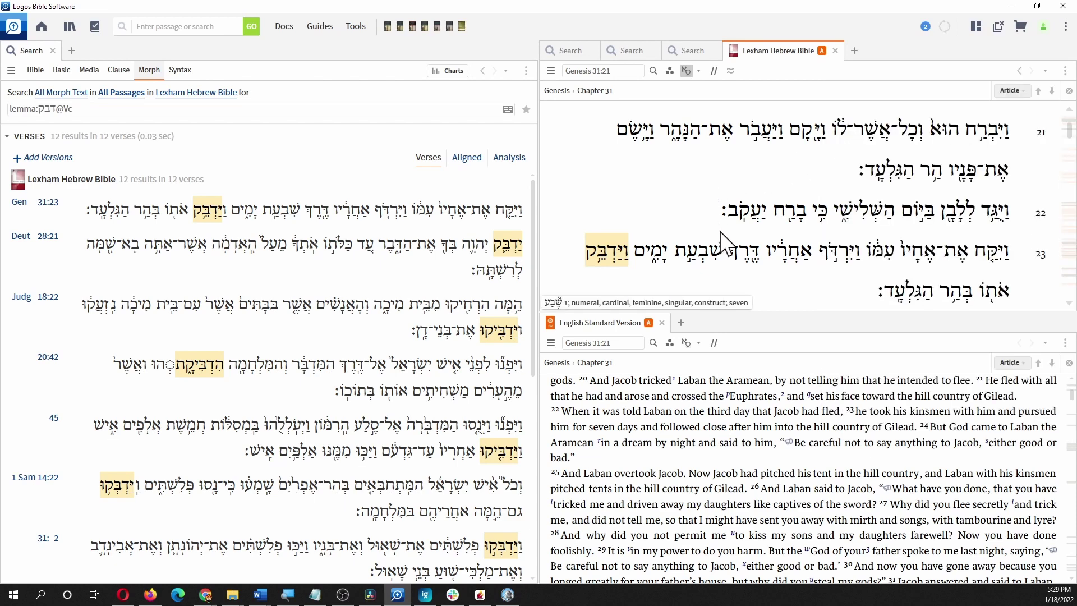
{"action": "scroll", "coordinate": [711, 225], "scroll_direction": "down", "scroll_amount": 3}
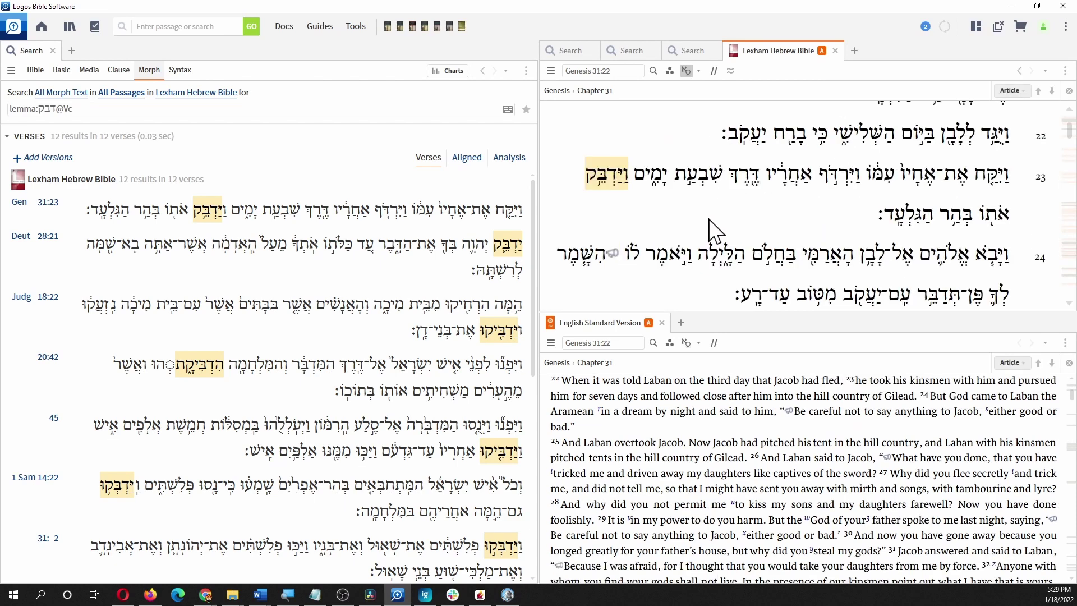
- Select the opening words of Genesis 31:23 in the Lexham Hebrew Bible to check for matching words in the English Standard Version
{"action": "left_click_drag", "start_coordinate": [1010, 178], "coordinate": [815, 185]}
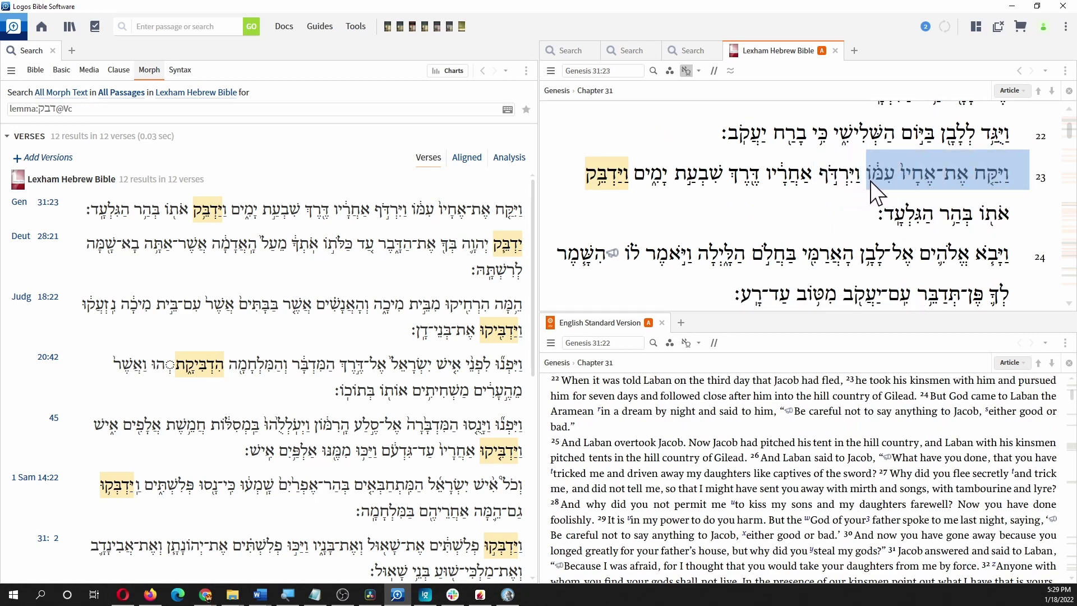
{"action": "left_click", "coordinate": [838, 212]}
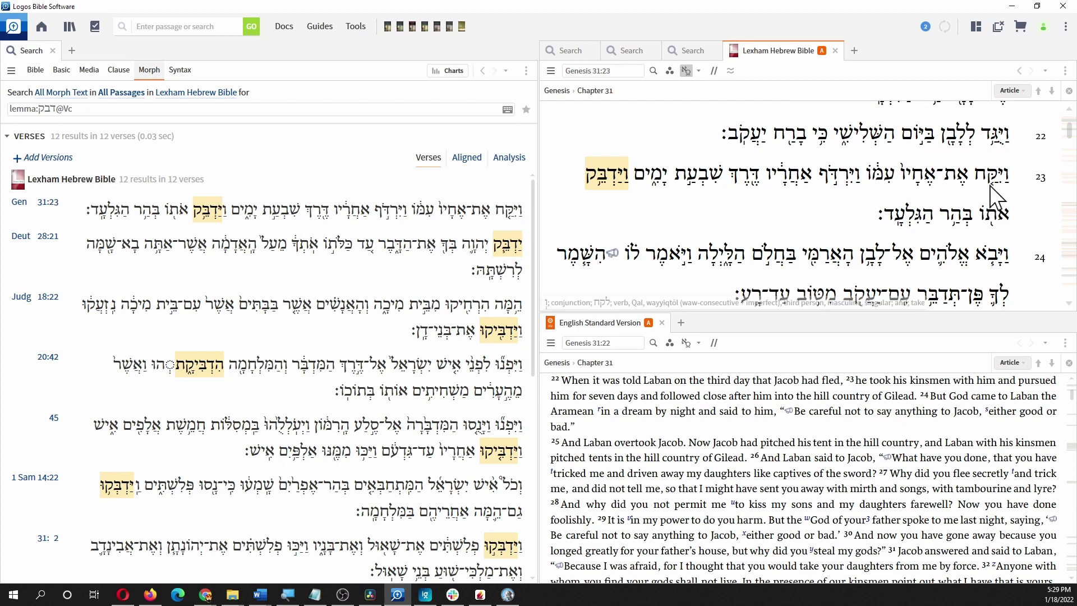
{"action": "left_click_drag", "start_coordinate": [1018, 179], "coordinate": [868, 176]}
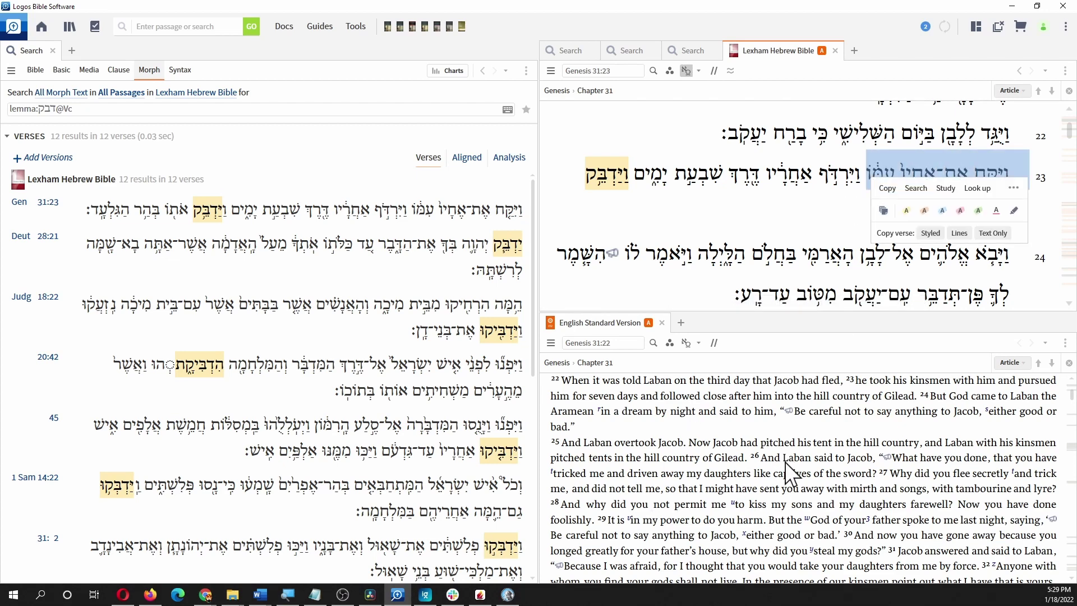
{"action": "left_click", "coordinate": [824, 230]}
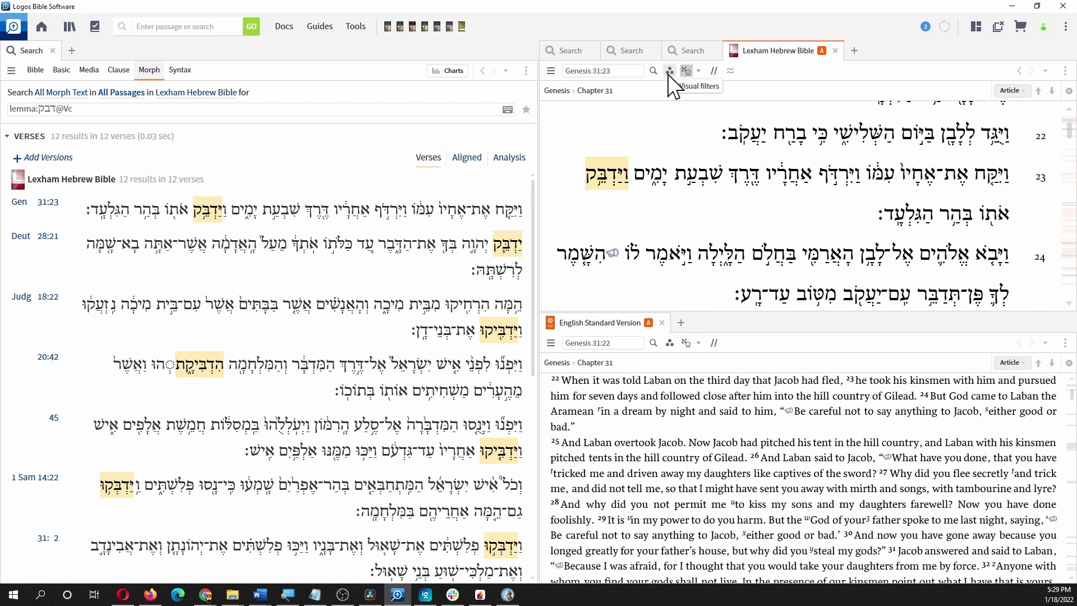
- Turn on the Corresponding selection visual filter in both the Lexham Hebrew Bible and the English Standard Version
{"action": "left_click", "coordinate": [1065, 71]}
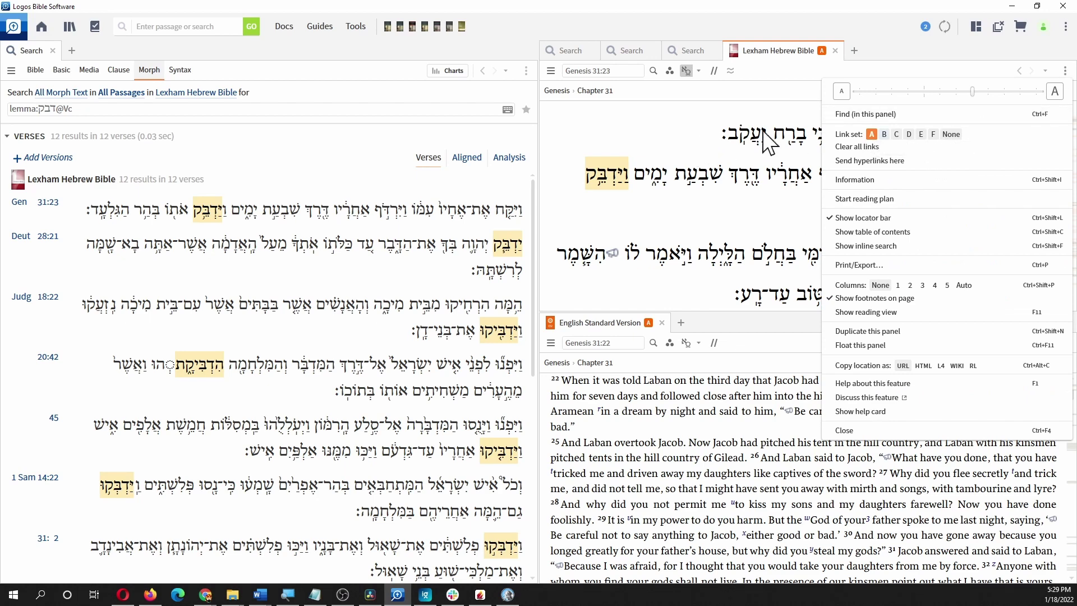
{"action": "left_click", "coordinate": [705, 138]}
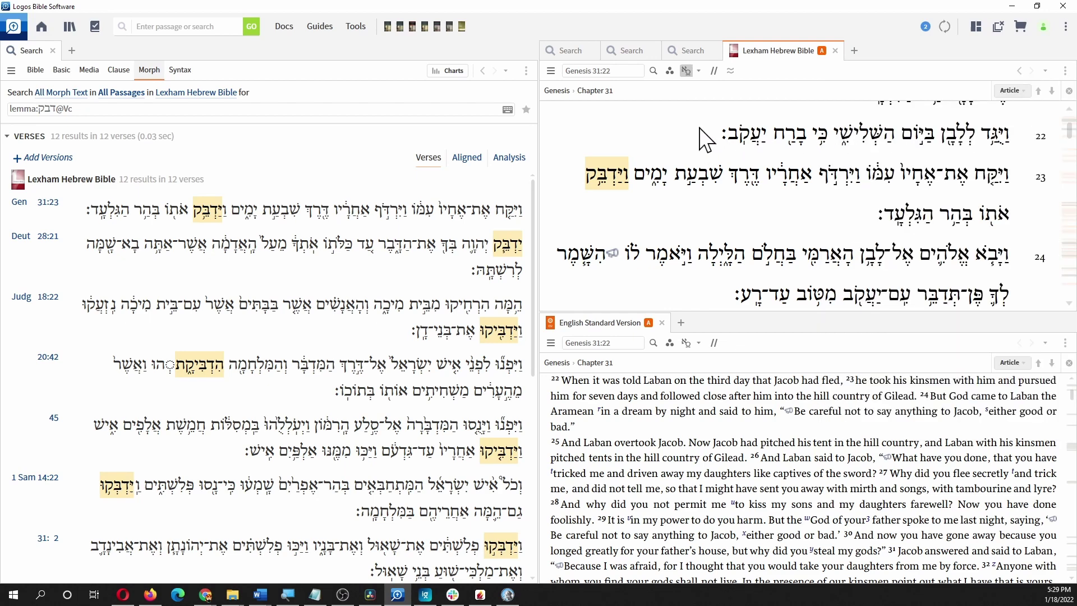
{"action": "left_click", "coordinate": [669, 71]}
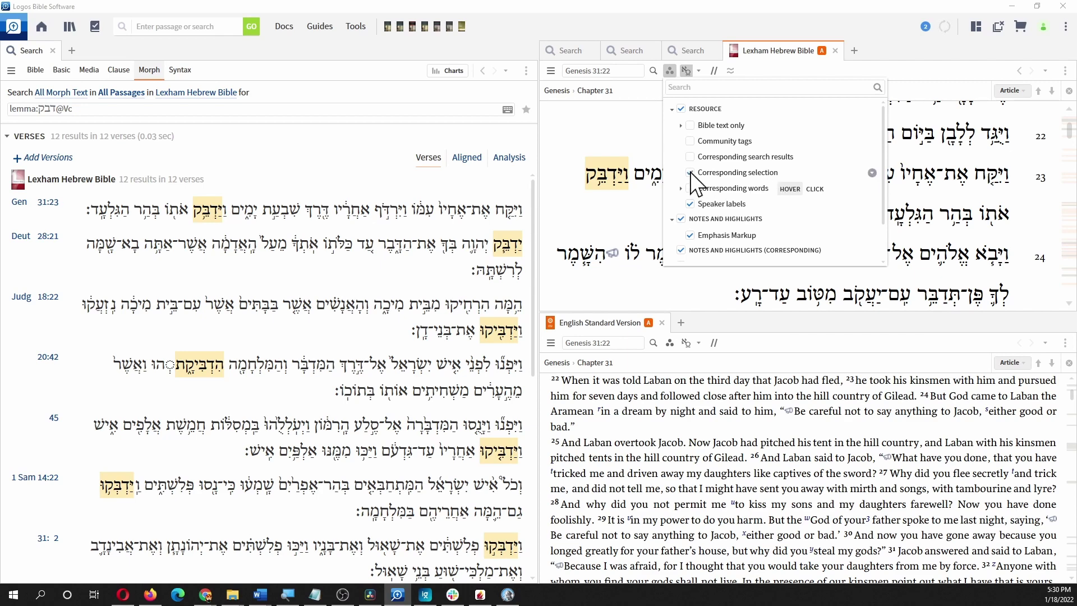
{"action": "left_click", "coordinate": [670, 343]}
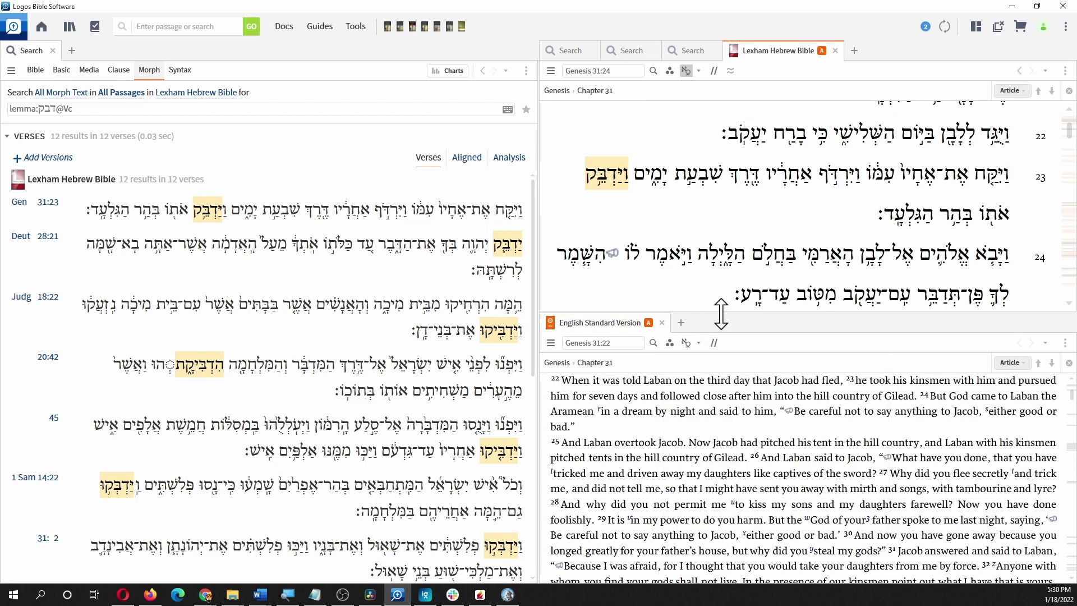
- Test the Corresponding selection filter by selecting ויקח את־אחיו in Genesis 31:23 of the Lexham Hebrew Bible, then clear the selection
{"action": "left_click", "coordinate": [998, 176]}
{"action": "left_click_drag", "start_coordinate": [999, 176], "coordinate": [926, 175]}
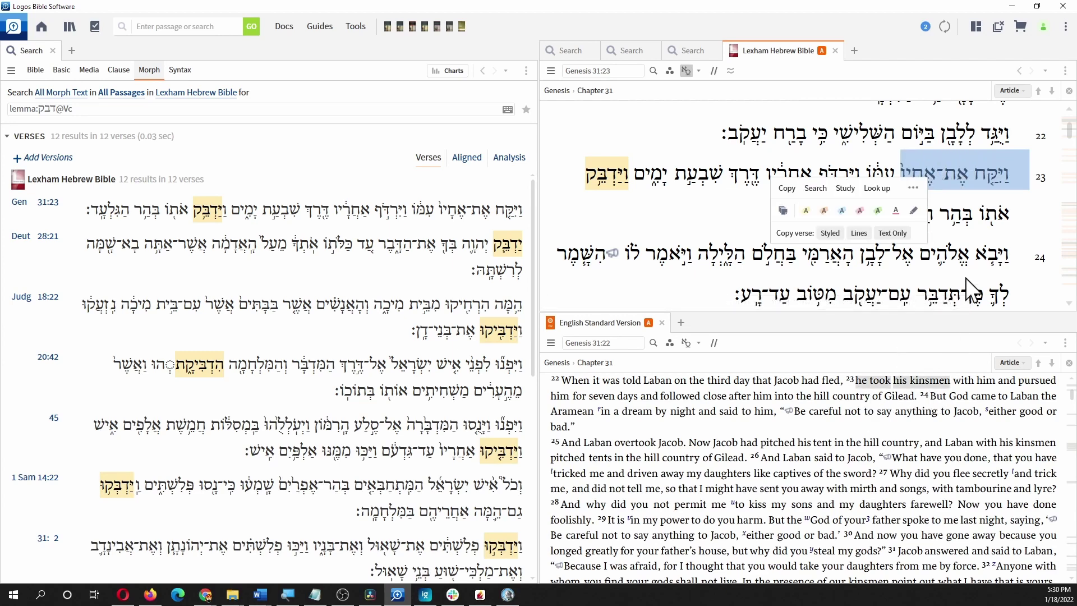
{"action": "left_click", "coordinate": [939, 192]}
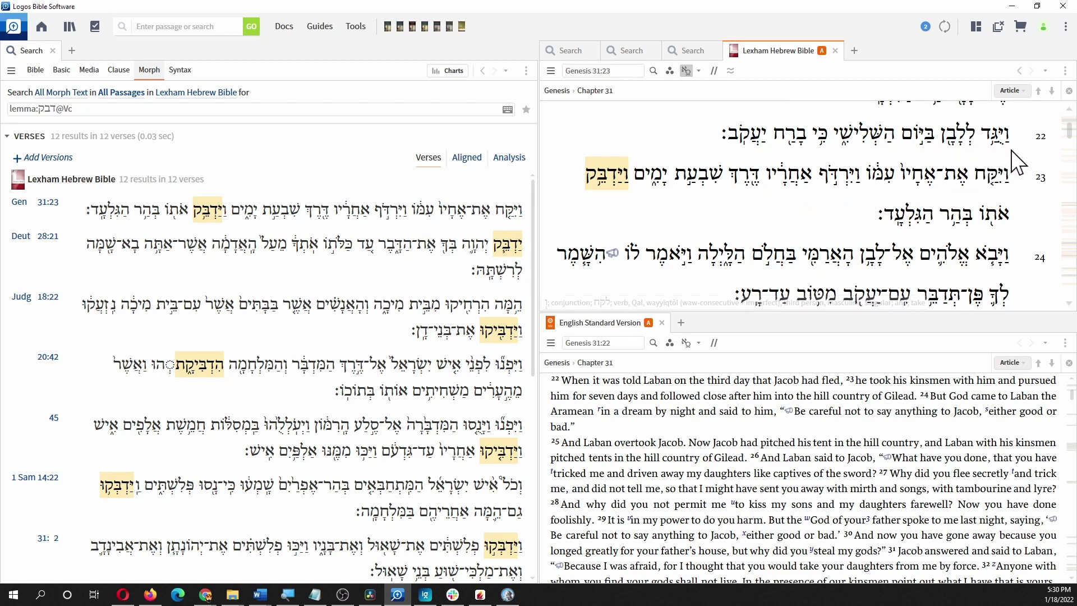
{"action": "mouse_move", "coordinate": [977, 166]}
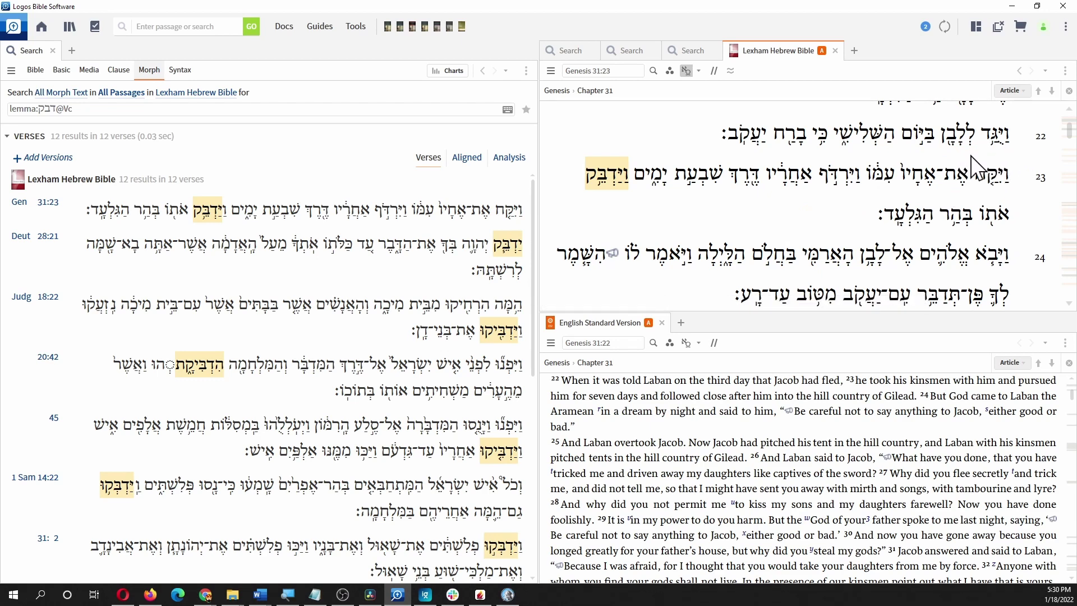
{"action": "mouse_move", "coordinate": [878, 160]}
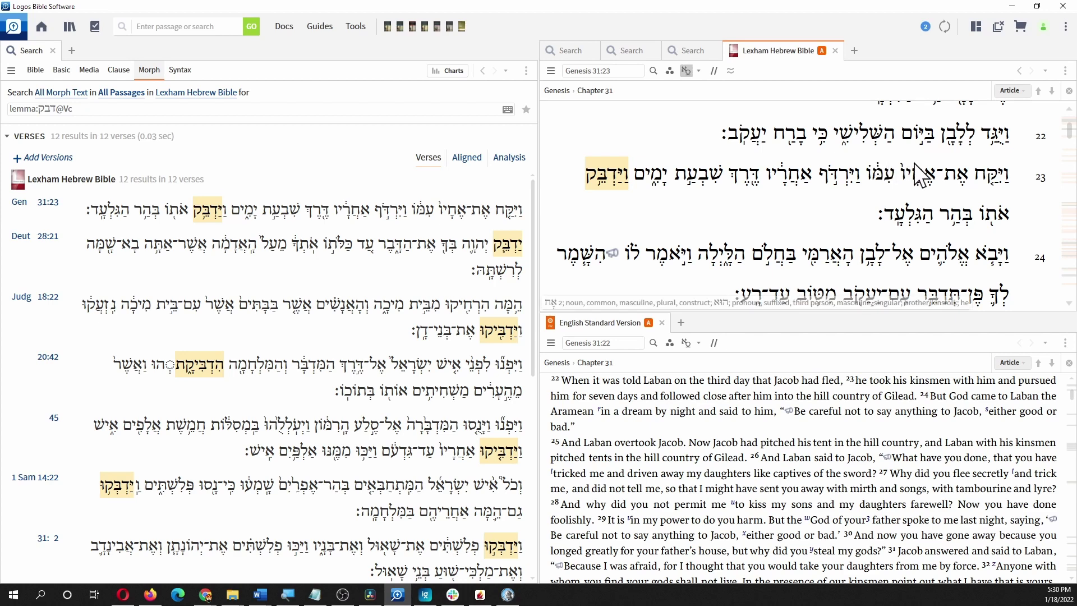
{"action": "mouse_move", "coordinate": [927, 148]}
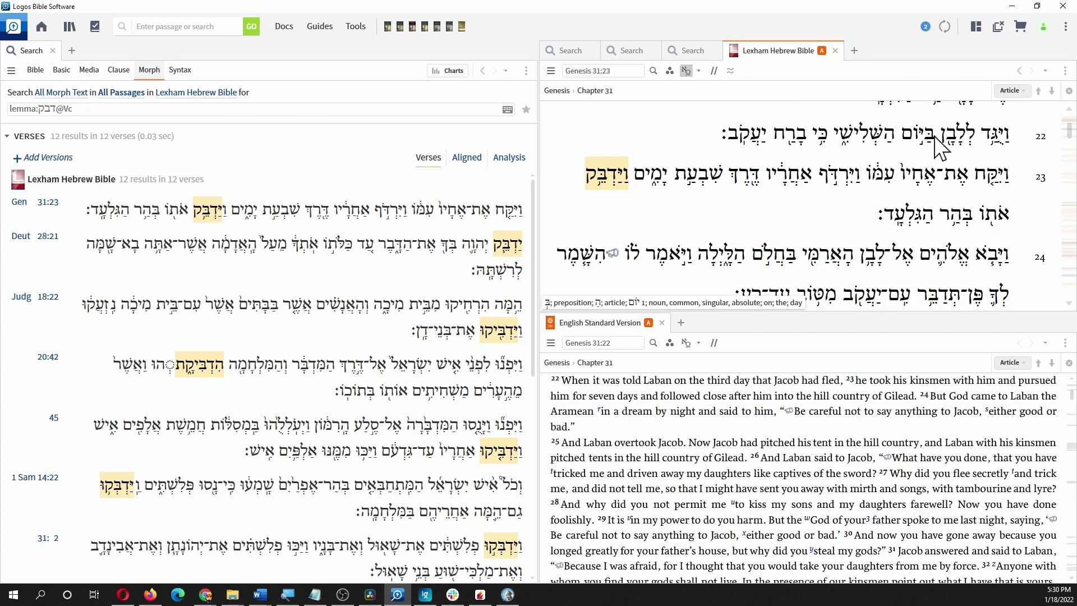
- Compare equivalents by selecting ביום השלישי in the Hebrew of Genesis 31:22 and "pursued him for seven days" in the English Standard Version
{"action": "left_click_drag", "start_coordinate": [934, 137], "coordinate": [847, 137]}
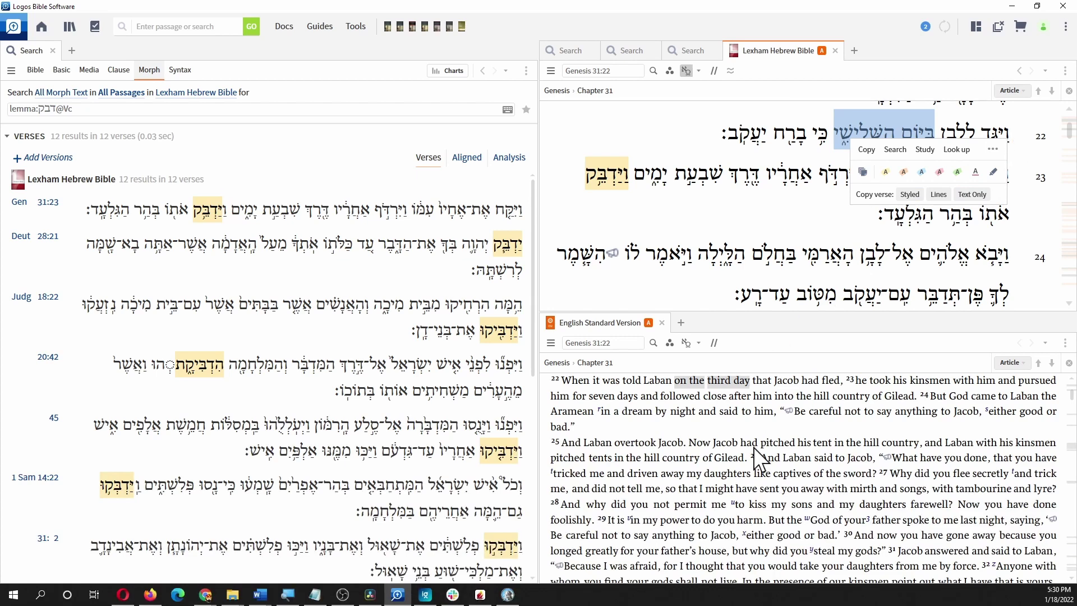
{"action": "left_click", "coordinate": [768, 428]}
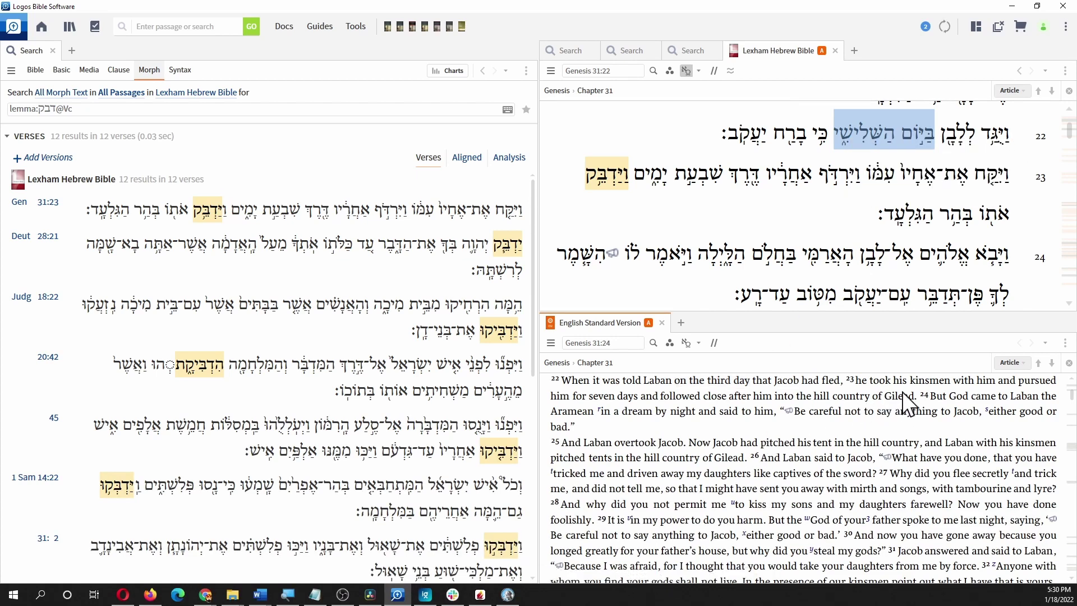
{"action": "left_click_drag", "start_coordinate": [1018, 382], "coordinate": [639, 400]}
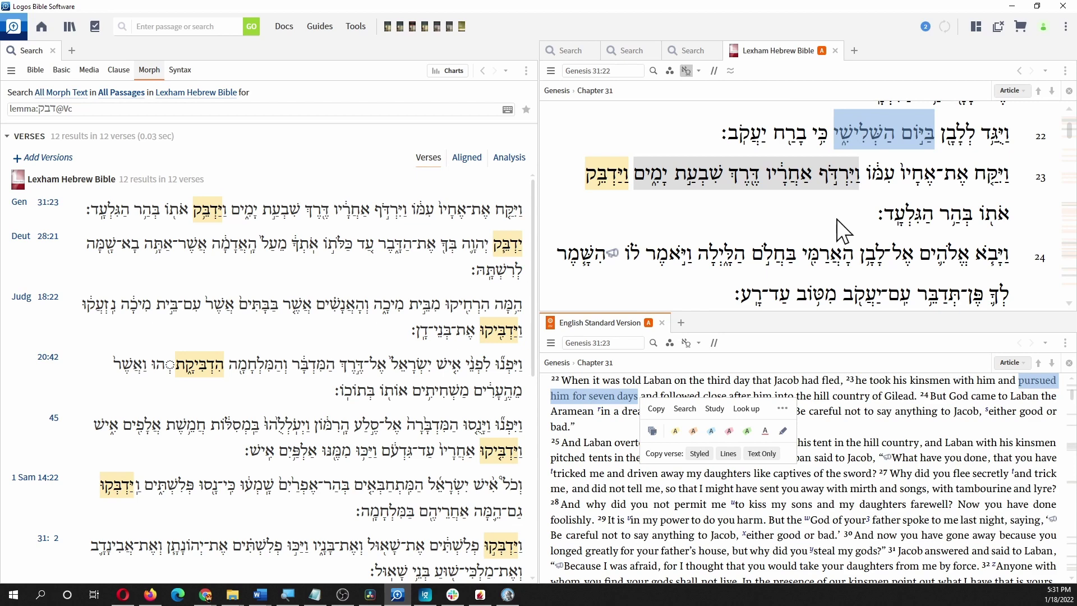
- Review the Corresponding selection option in the Lexham Hebrew Bible's visual filters without changing it
{"action": "left_click", "coordinate": [1066, 71]}
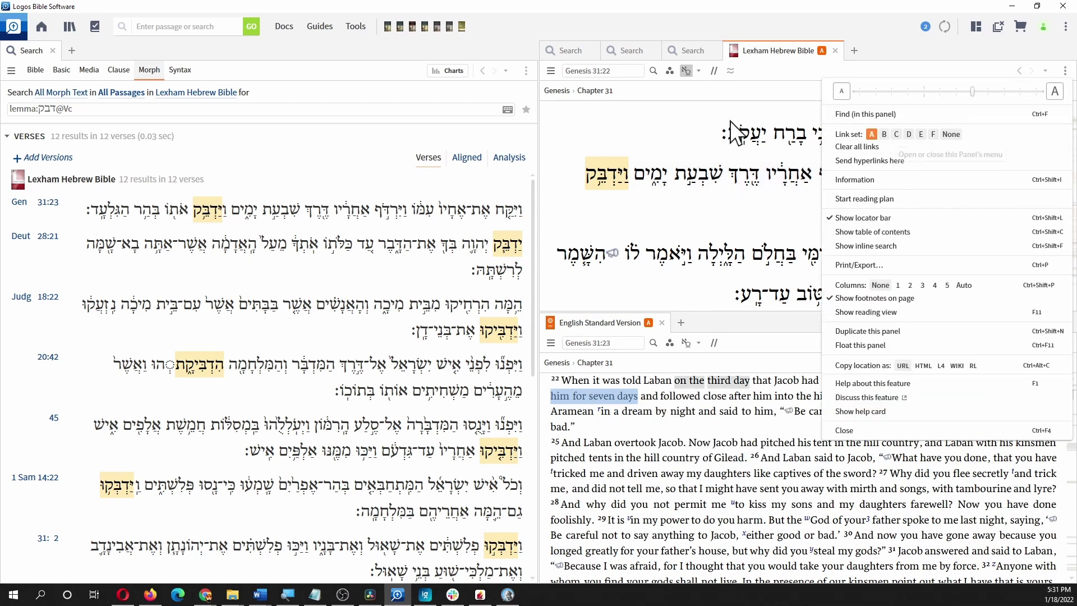
{"action": "left_click", "coordinate": [670, 71]}
{"action": "left_click", "coordinate": [670, 71]}
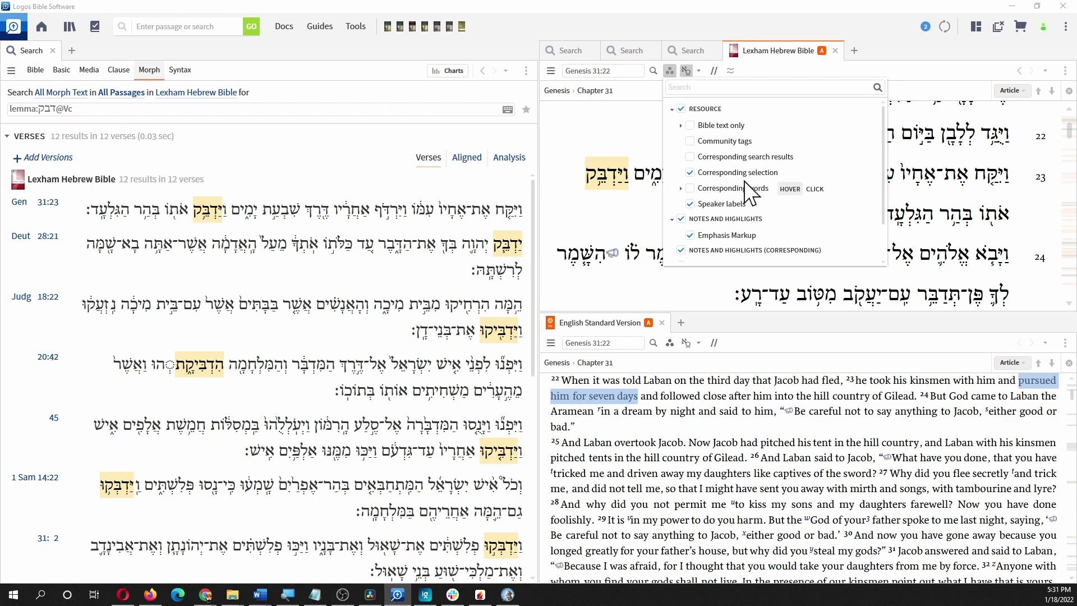
{"action": "left_click", "coordinate": [617, 137]}
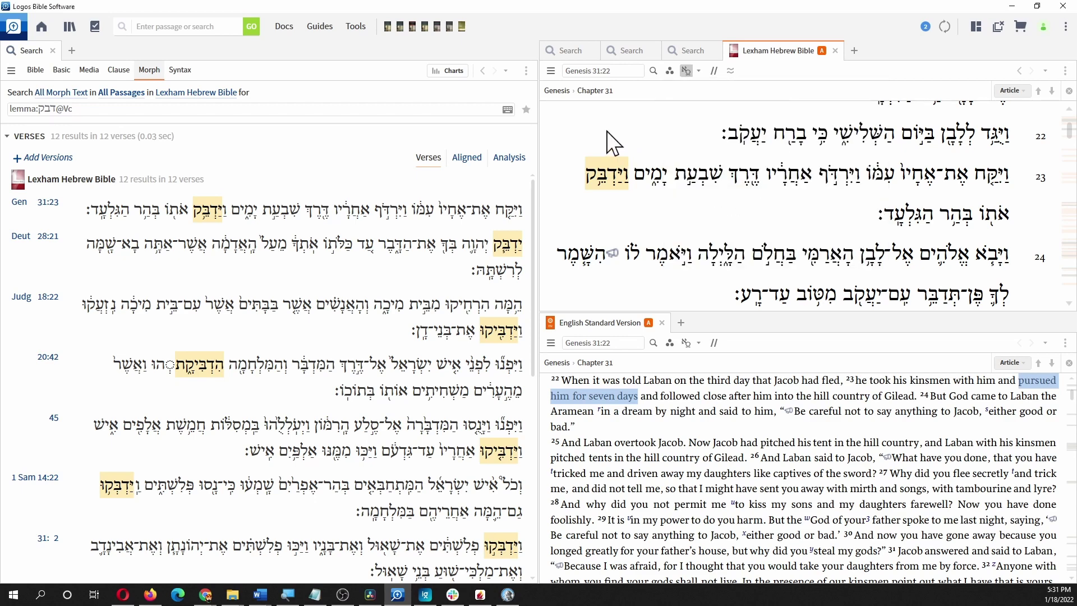
- Open the Deuteronomy 28:21 result and run a new Morph search on the lemma דבק from its highlighted word in the Lexham Hebrew Bible
{"action": "right_click", "coordinate": [201, 208]}
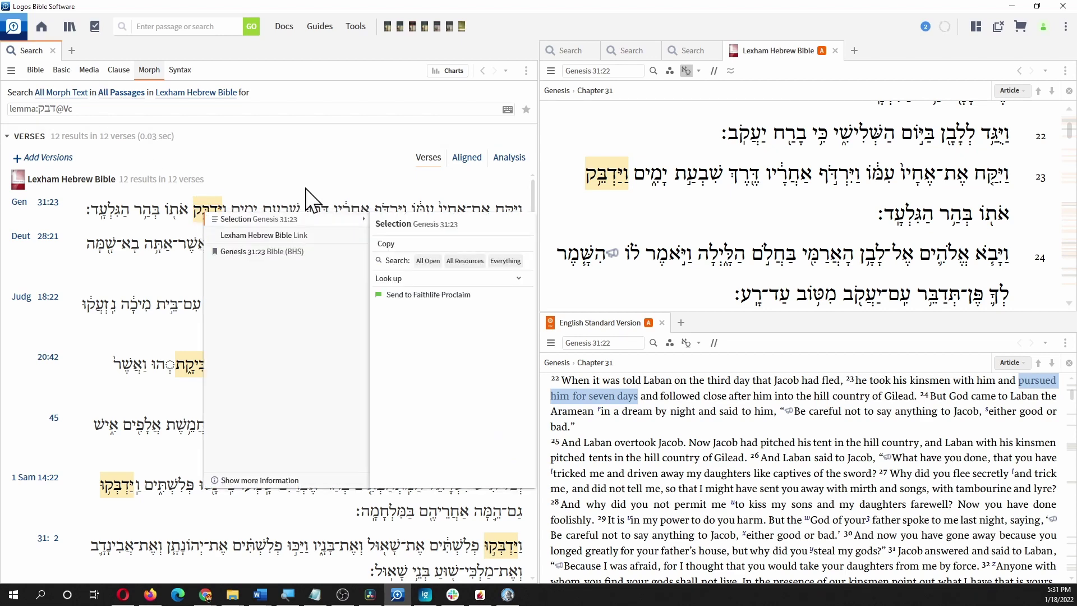
{"action": "left_click", "coordinate": [513, 246]}
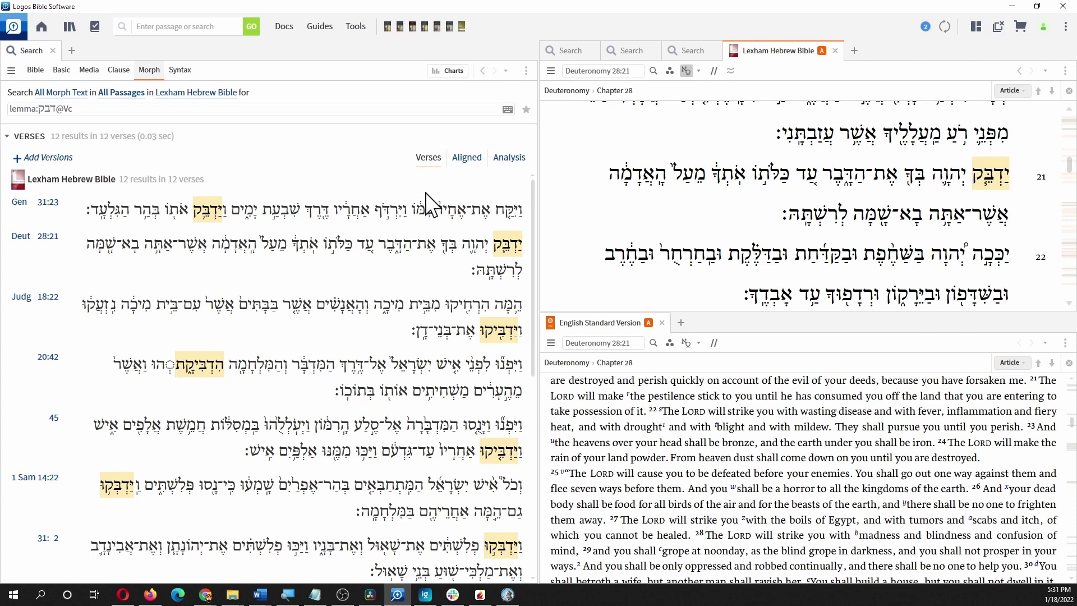
{"action": "mouse_move", "coordinate": [996, 190]}
{"action": "right_click", "coordinate": [986, 176]}
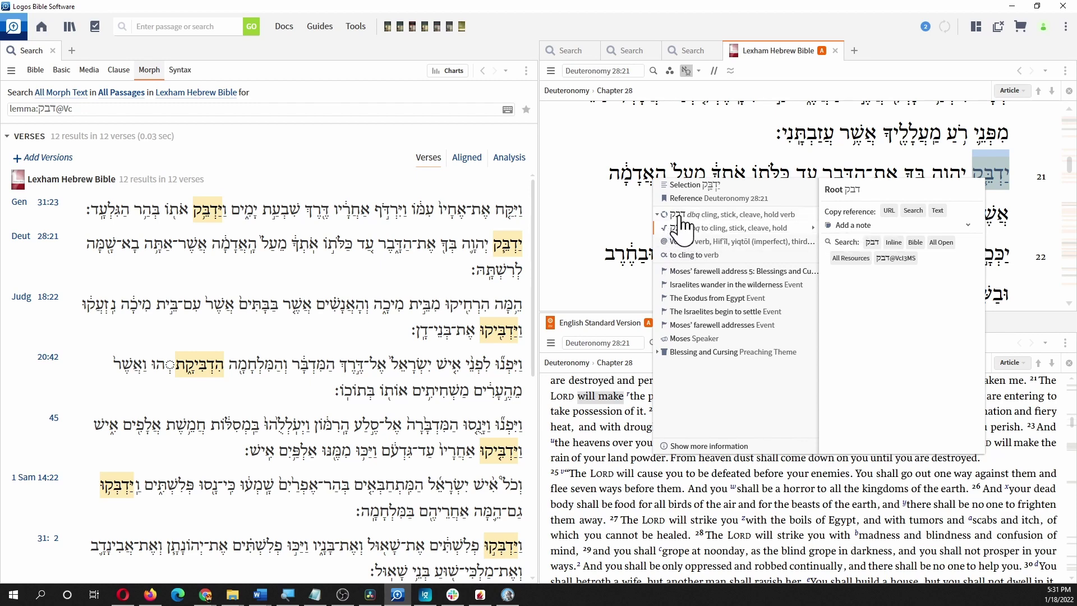
{"action": "mouse_move", "coordinate": [681, 216]}
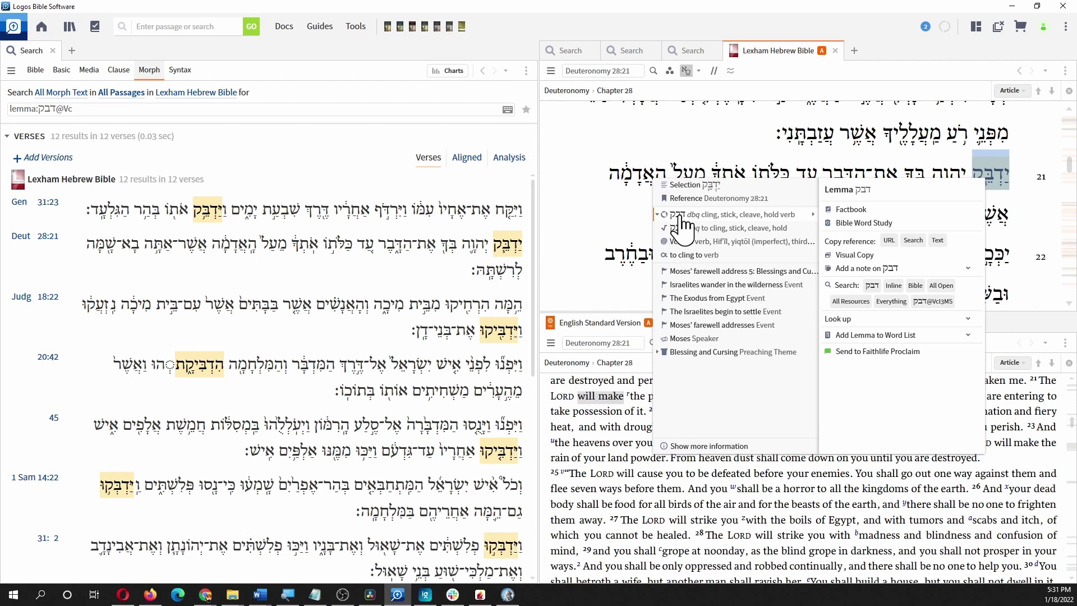
{"action": "left_click", "coordinate": [874, 287]}
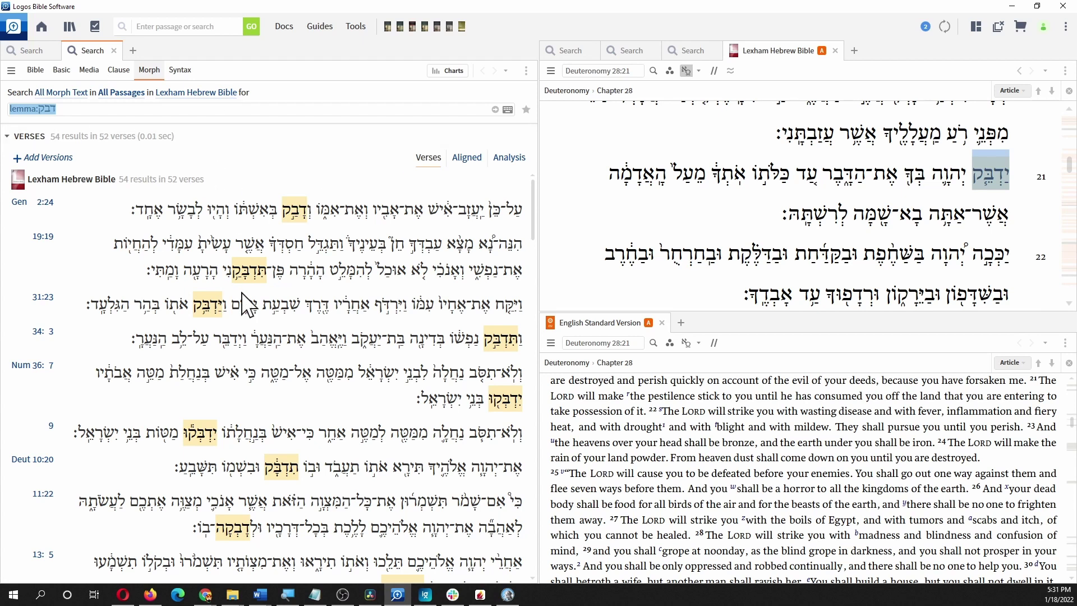
- Open the Genesis 19:19, 31:23 and 2:24 results of the lemma דבק search, ending with both linked Bibles at Genesis 2:24
{"action": "mouse_move", "coordinate": [300, 227]}
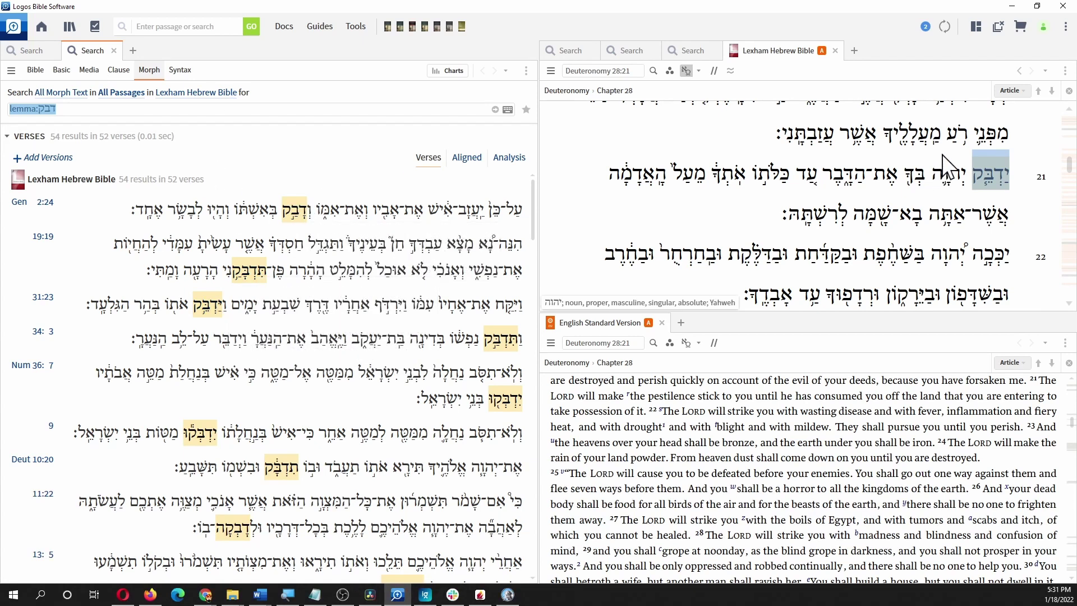
{"action": "mouse_move", "coordinate": [298, 219]}
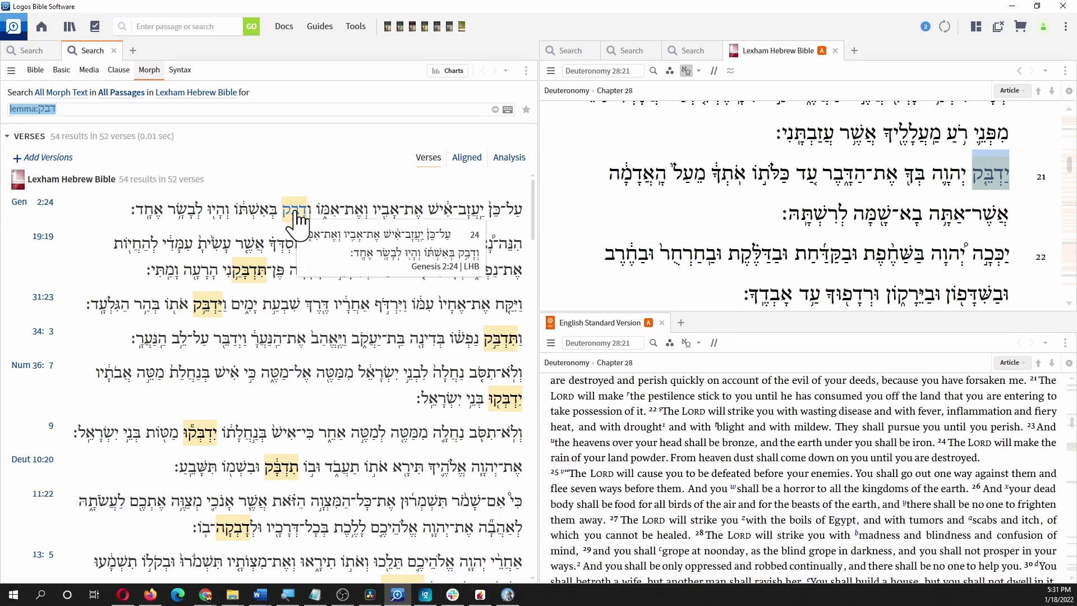
{"action": "left_click", "coordinate": [247, 272]}
{"action": "left_click", "coordinate": [215, 311]}
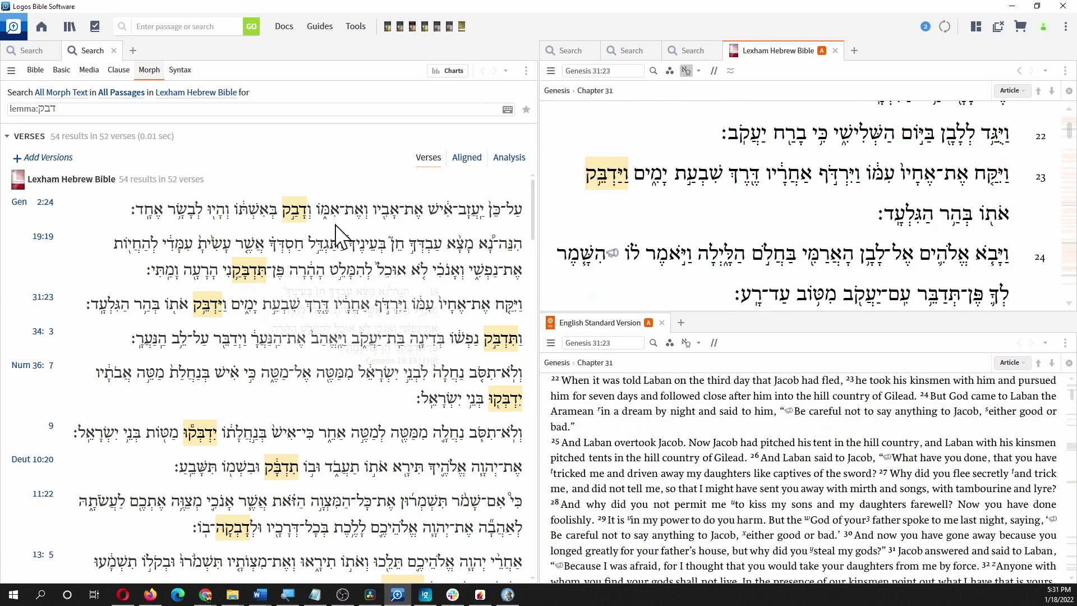
{"action": "left_click", "coordinate": [294, 211]}
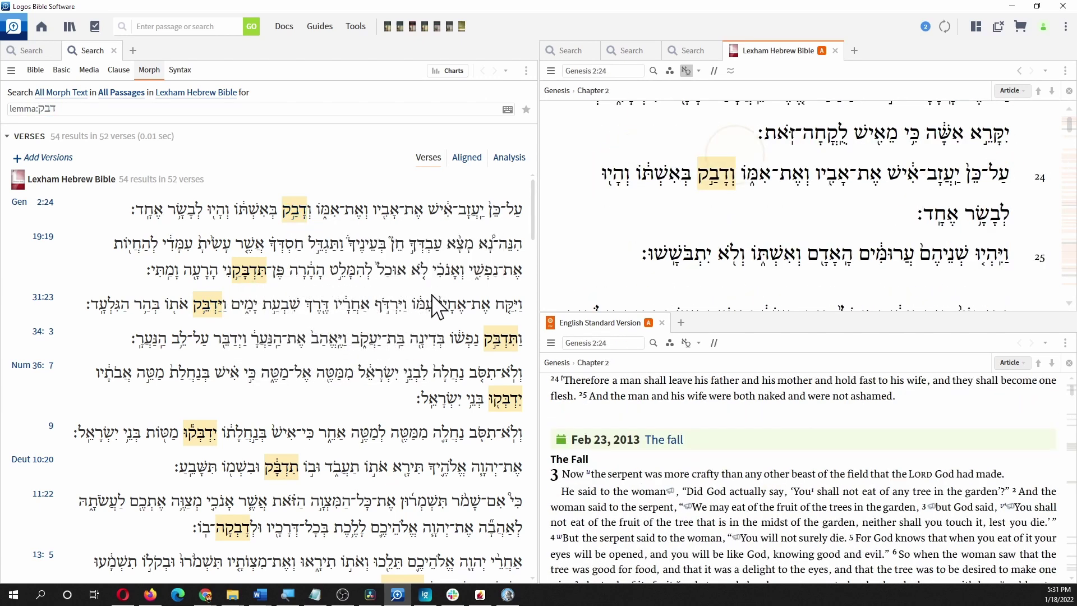
- Open the Genesis 34:3 and 2:24 results, then select Genesis 2:24 from על־כן through ואת־אמו in the Lexham Hebrew Bible
{"action": "left_click", "coordinate": [508, 345]}
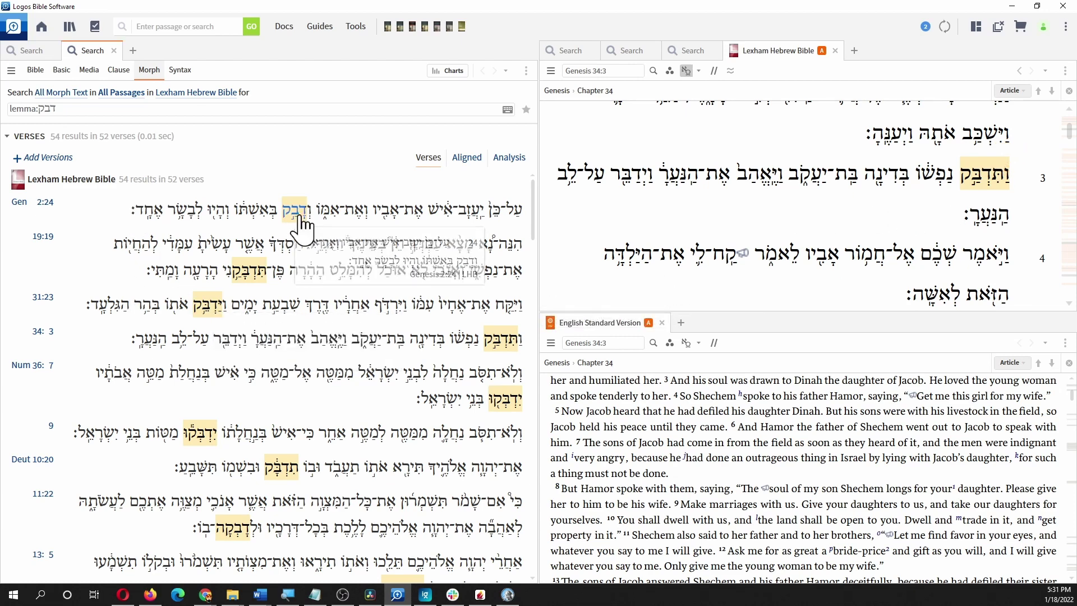
{"action": "left_click", "coordinate": [303, 225]}
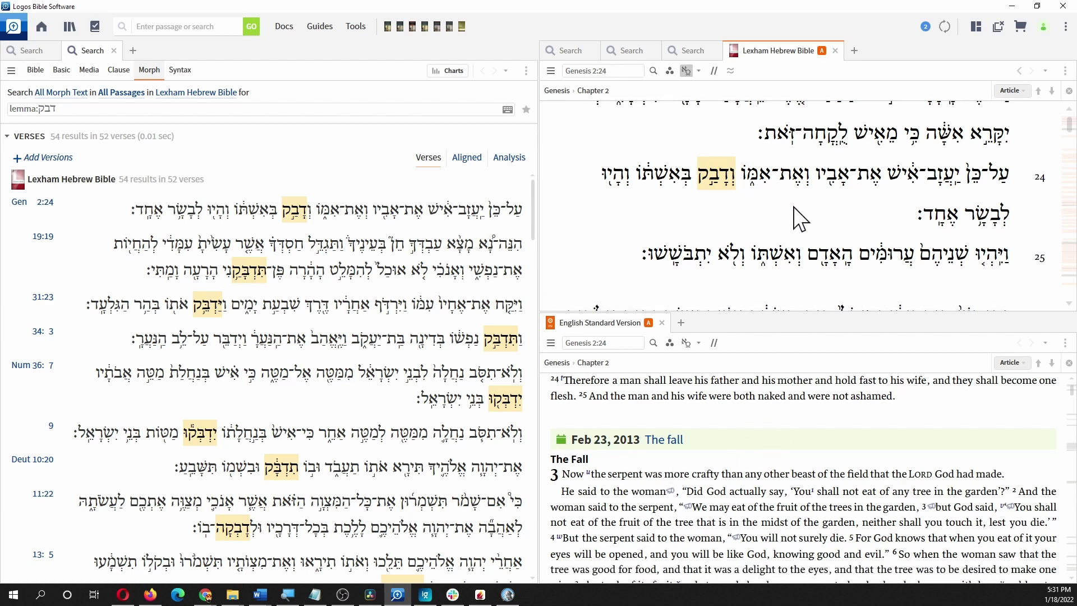
{"action": "left_click_drag", "start_coordinate": [1028, 185], "coordinate": [994, 179]}
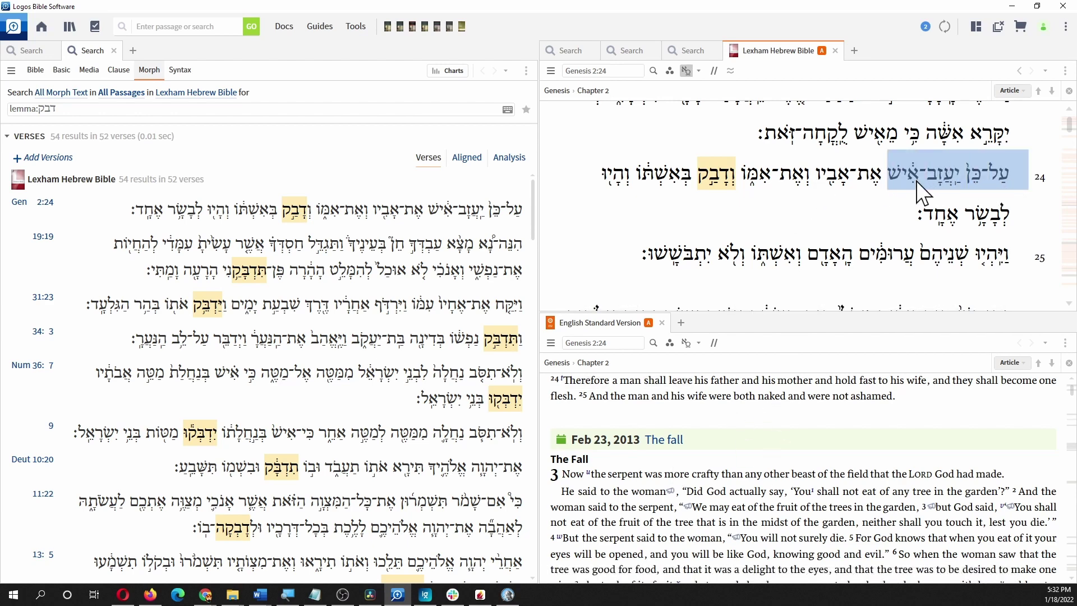
{"action": "left_click_drag", "start_coordinate": [916, 181], "coordinate": [745, 193]}
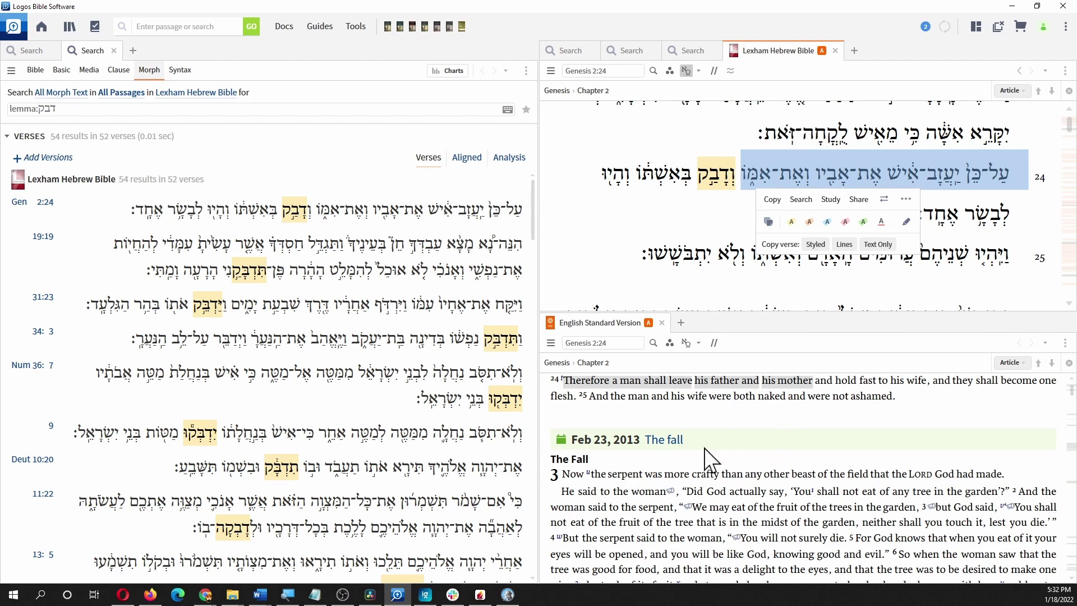
- Review the lemma information for the highlighted ודבק in Genesis 2:24 and the matching lemma query in the דבק search
{"action": "right_click", "coordinate": [723, 179]}
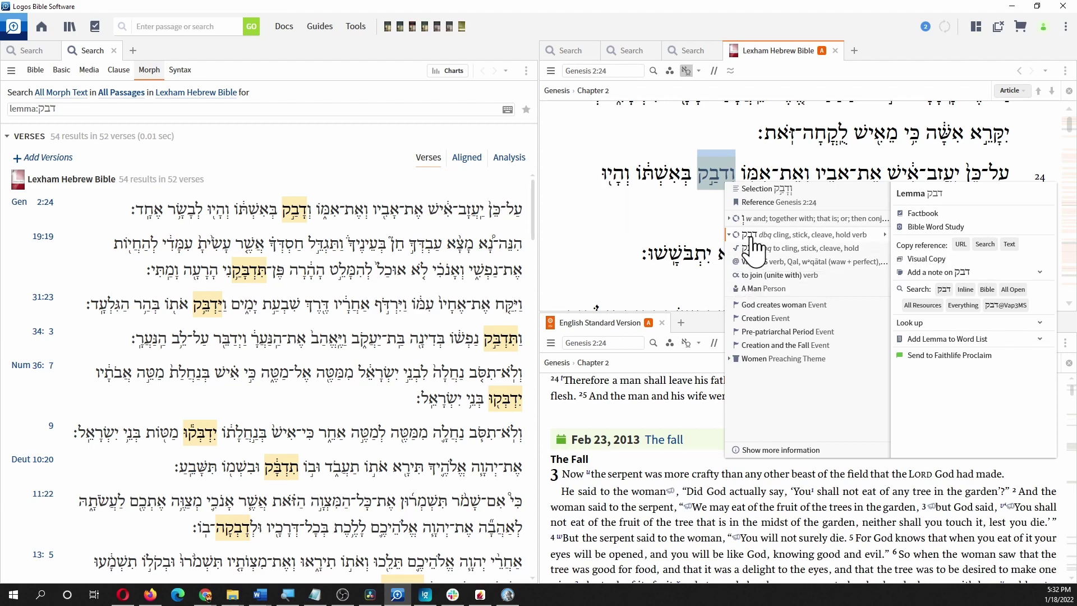
{"action": "left_click", "coordinate": [578, 134]}
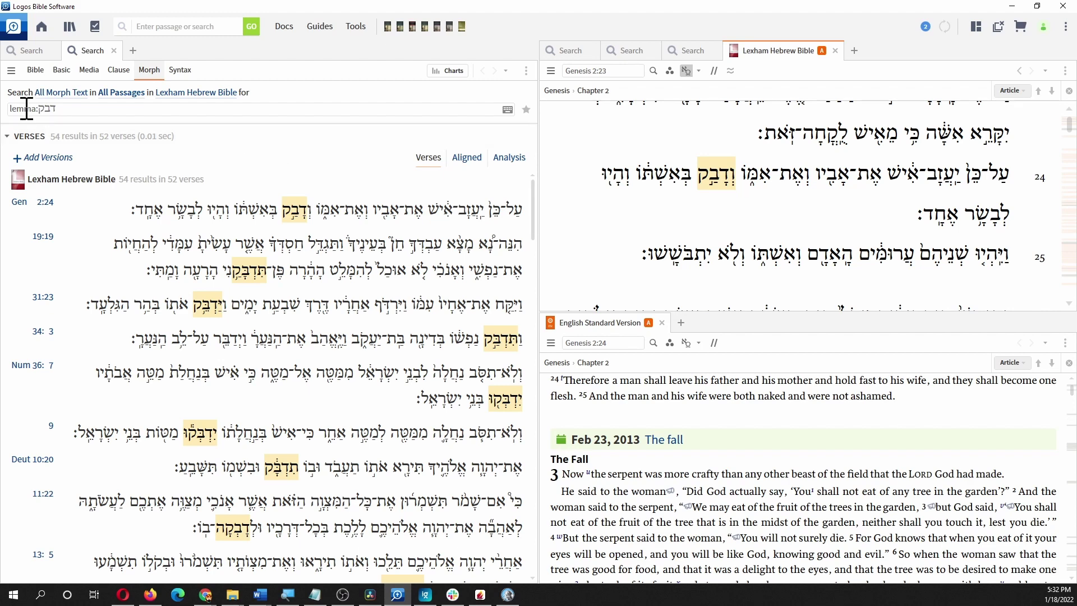
{"action": "left_click", "coordinate": [65, 109]}
{"action": "left_click", "coordinate": [73, 110]}
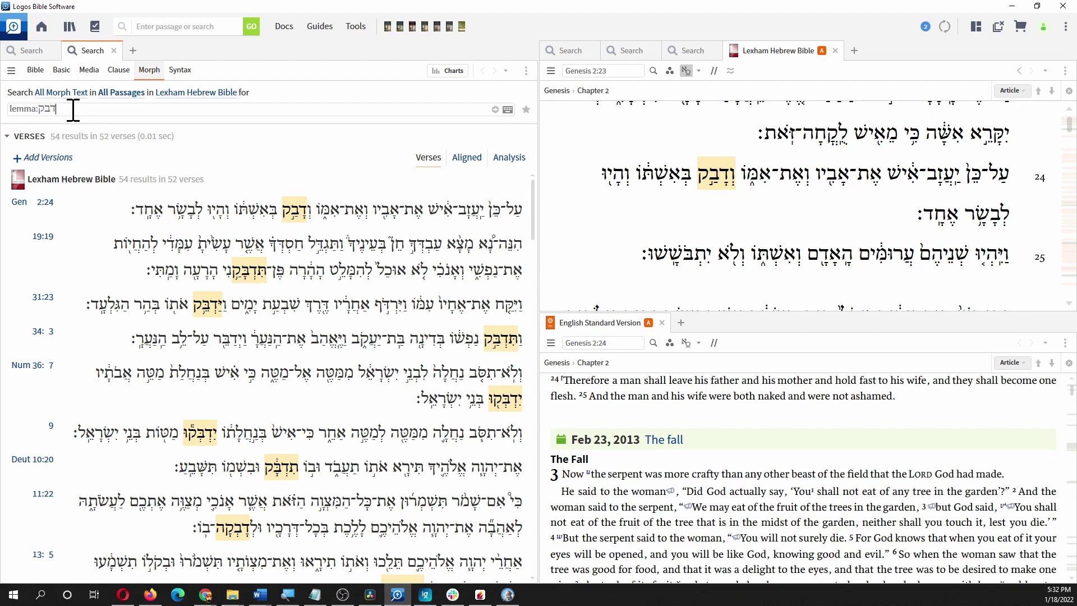
- Place a new Morph search in the same pane as the דבק search and enter the lemma 2 דבר (dbr, speak)
{"action": "left_click", "coordinate": [123, 28]}
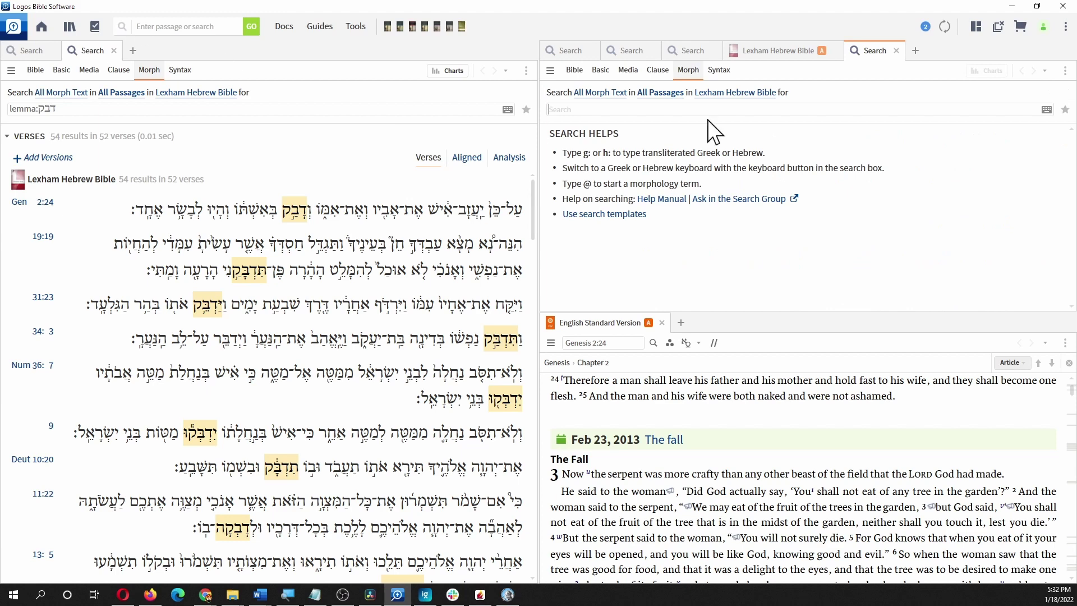
{"action": "left_click_drag", "start_coordinate": [867, 52], "coordinate": [224, 64]}
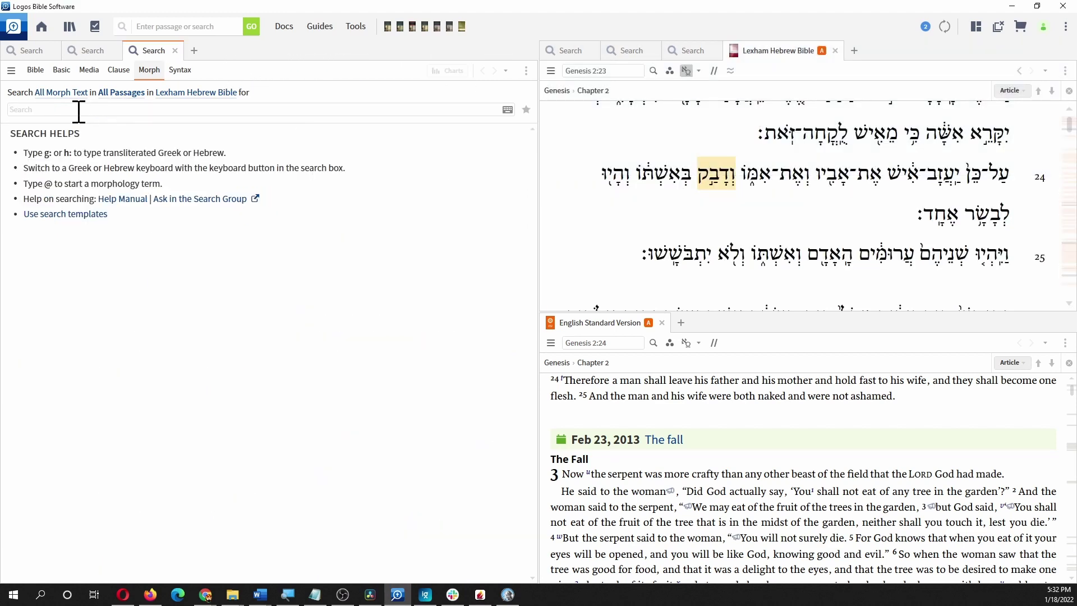
{"action": "type", "text": "lemma:"}
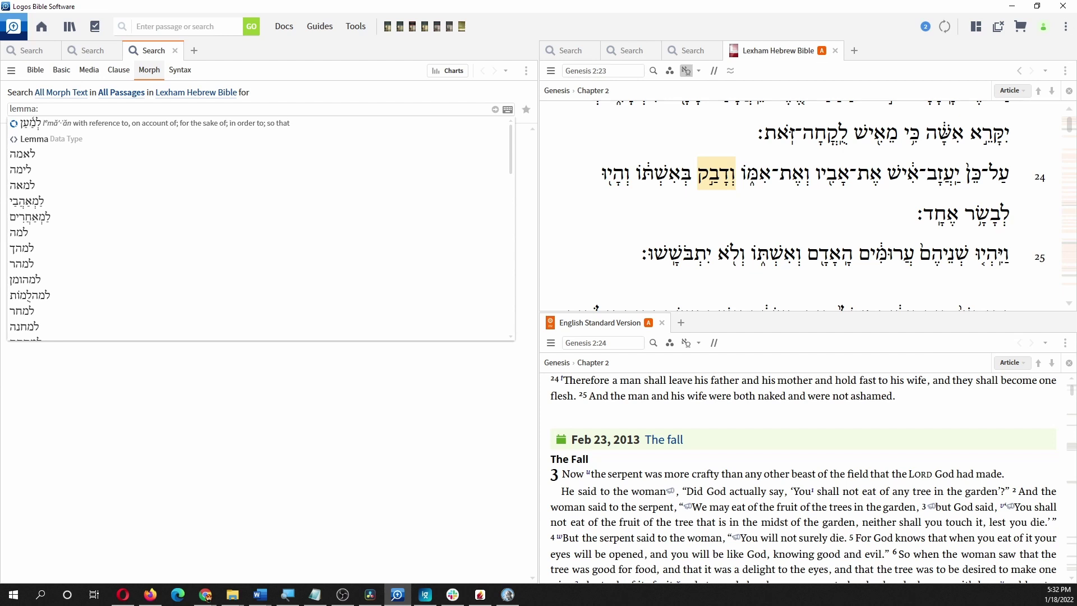
{"action": "type", "text": "dc"}
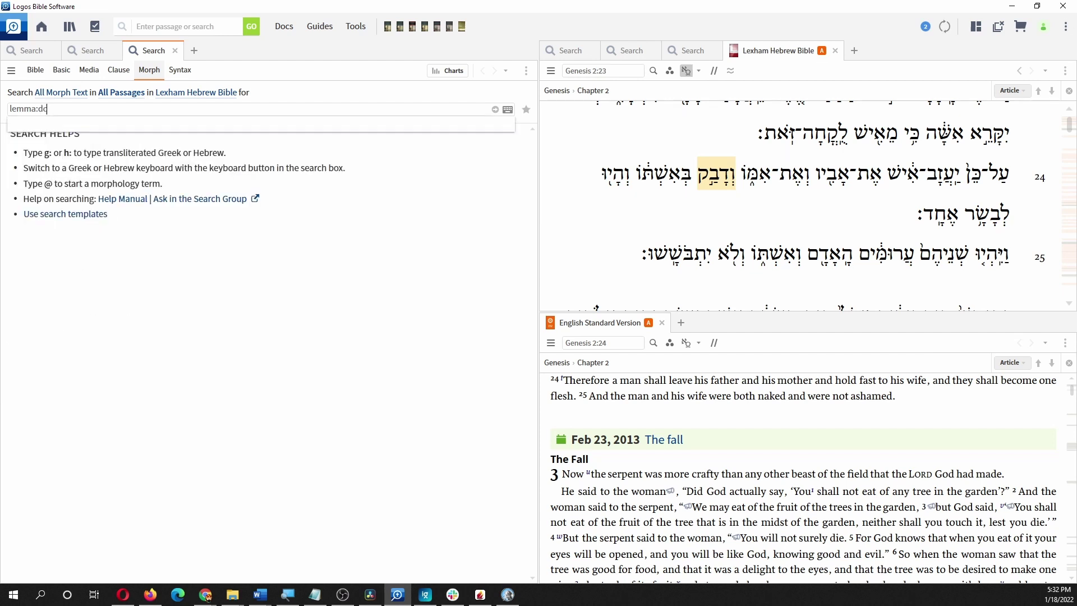
{"action": "key", "text": "BackSpace"}
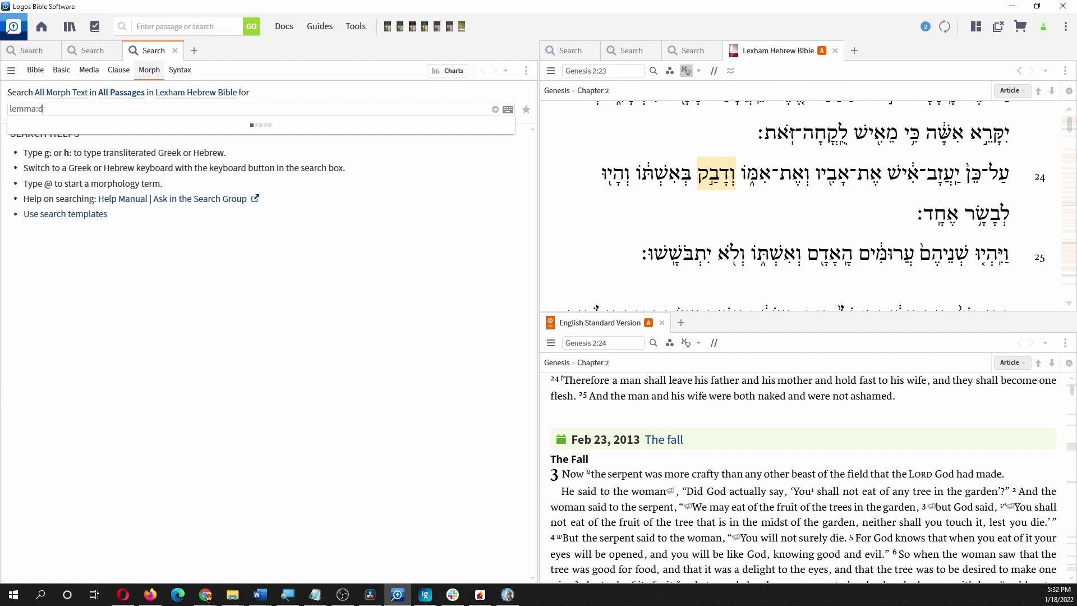
{"action": "type", "text": "br"}
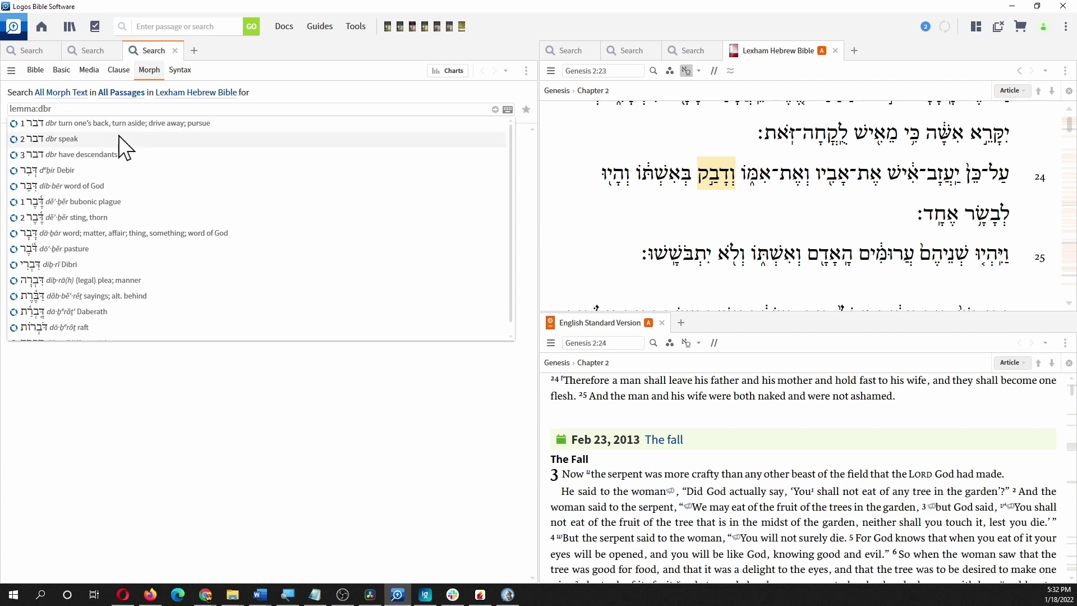
{"action": "left_click", "coordinate": [83, 139]}
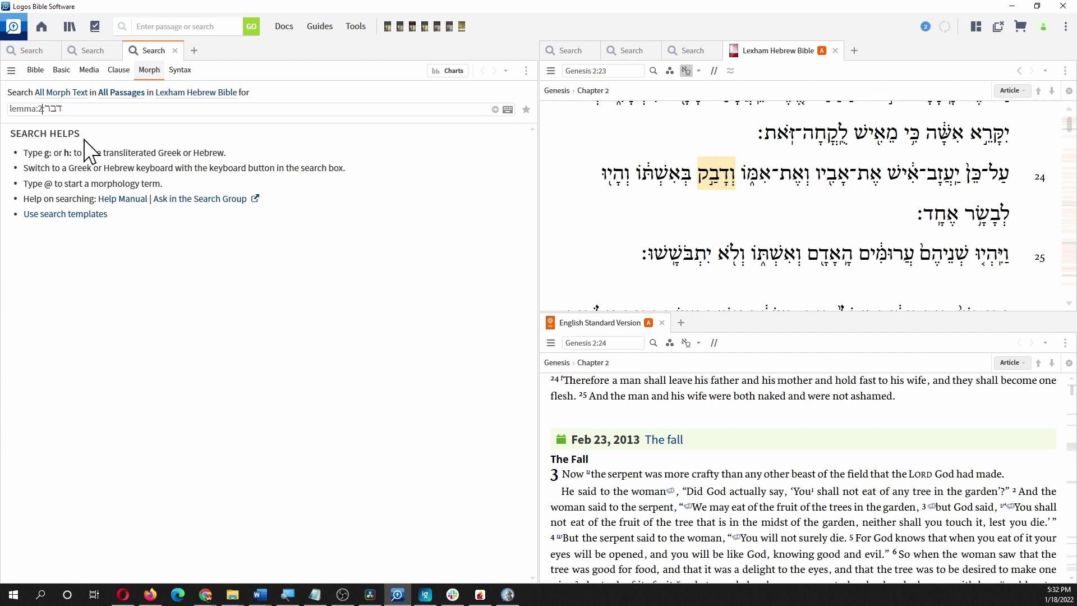
{"action": "type", "text": "@"}
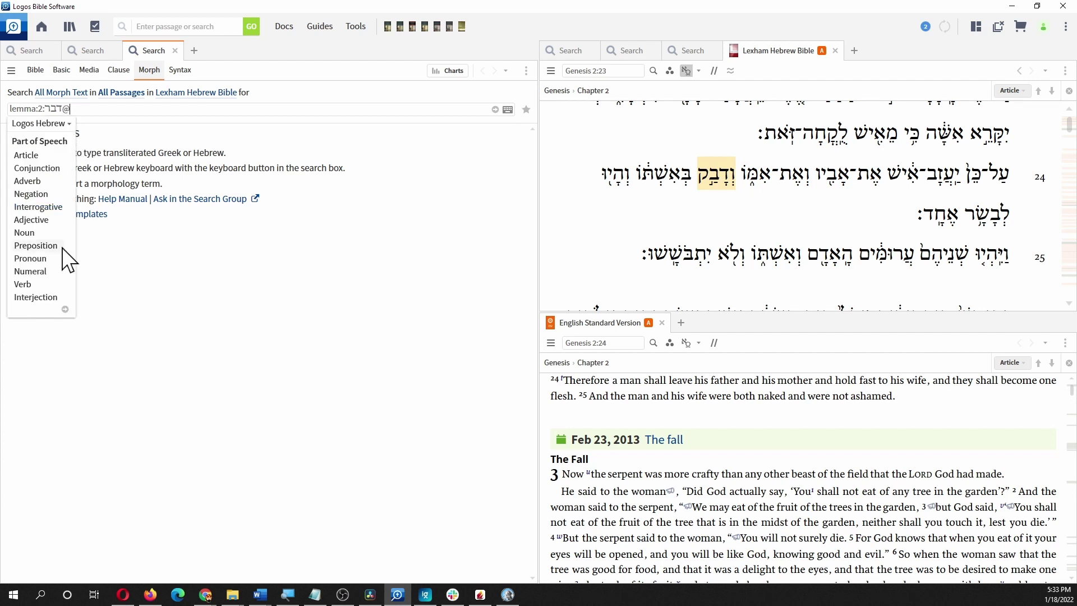
{"action": "left_click", "coordinate": [38, 284]}
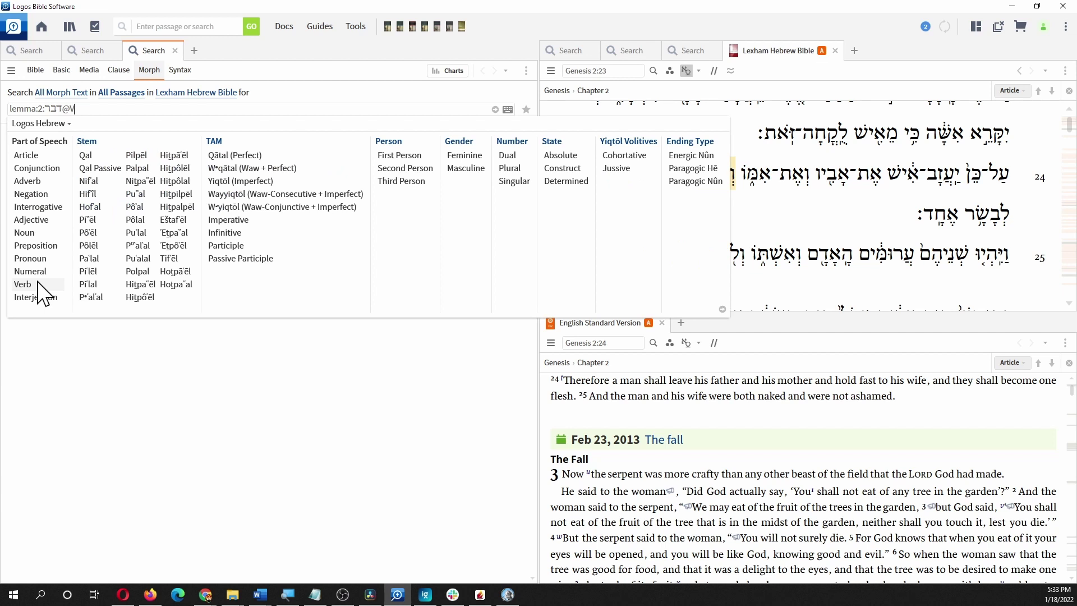
{"action": "left_click", "coordinate": [83, 156]}
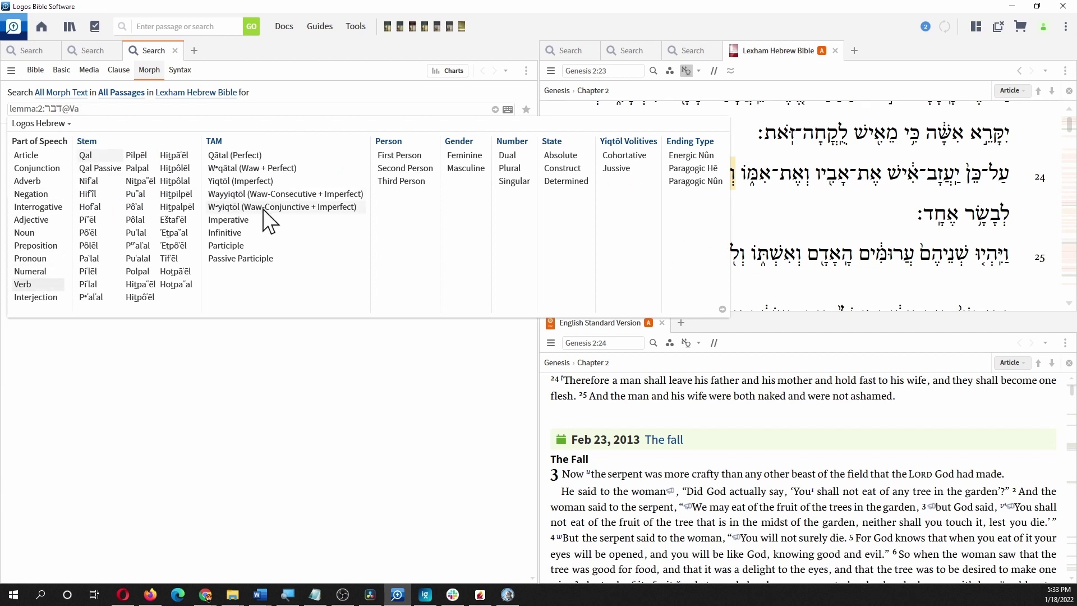
{"action": "key", "text": "Return"}
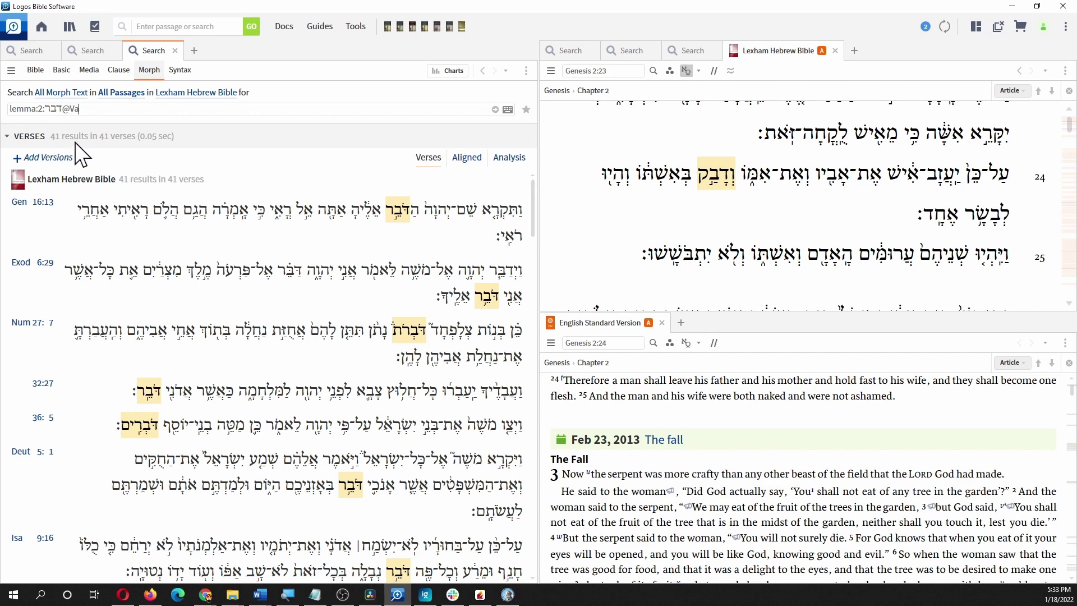
{"action": "left_click", "coordinate": [96, 111]}
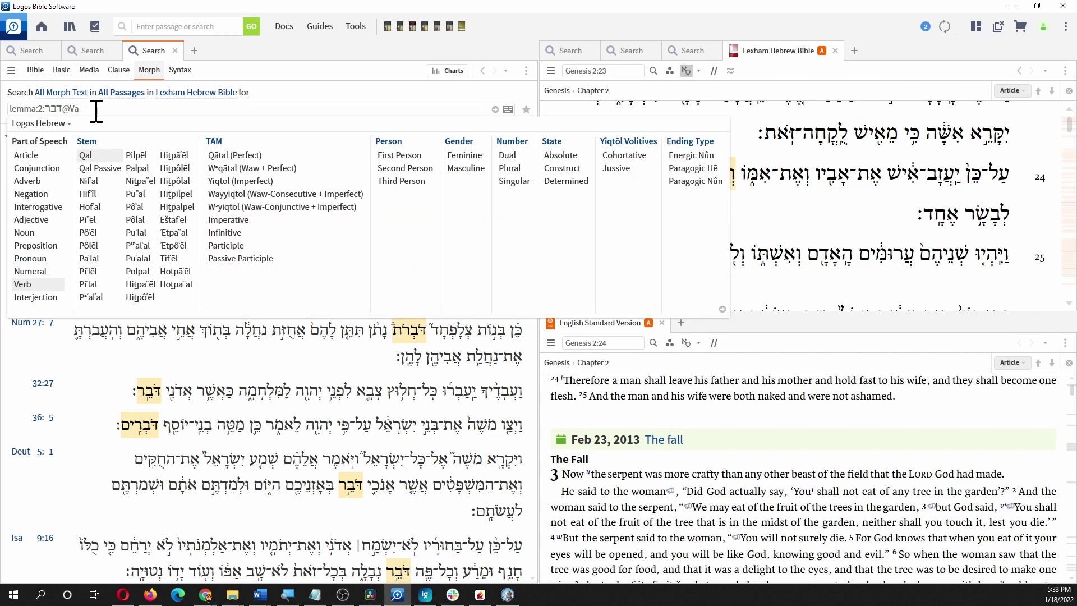
{"action": "key", "text": "BackSpace"}
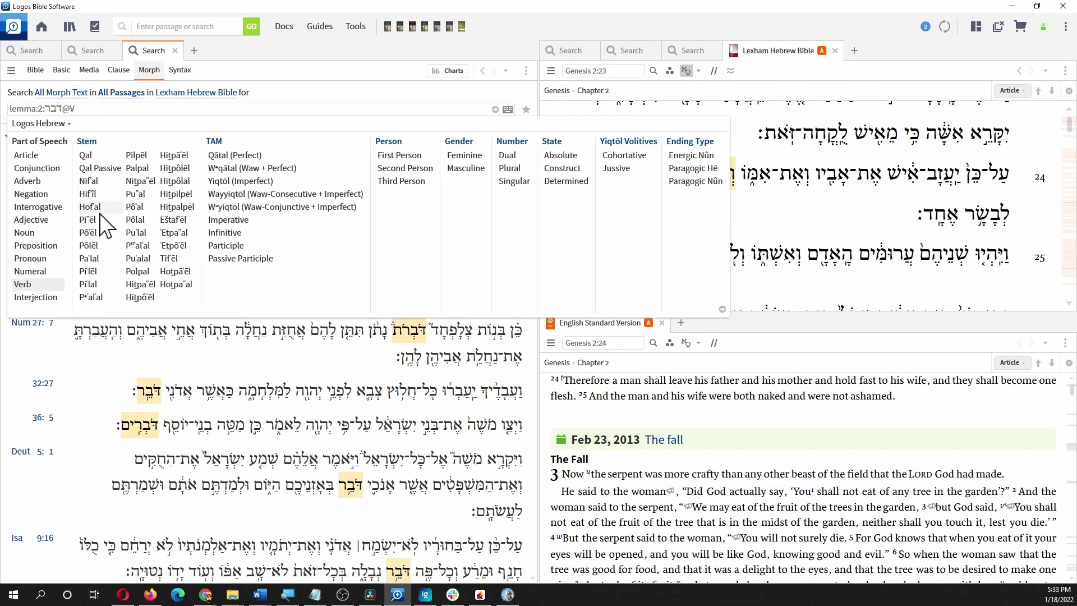
{"action": "type", "text": "b"}
{"action": "key", "text": "Return"}
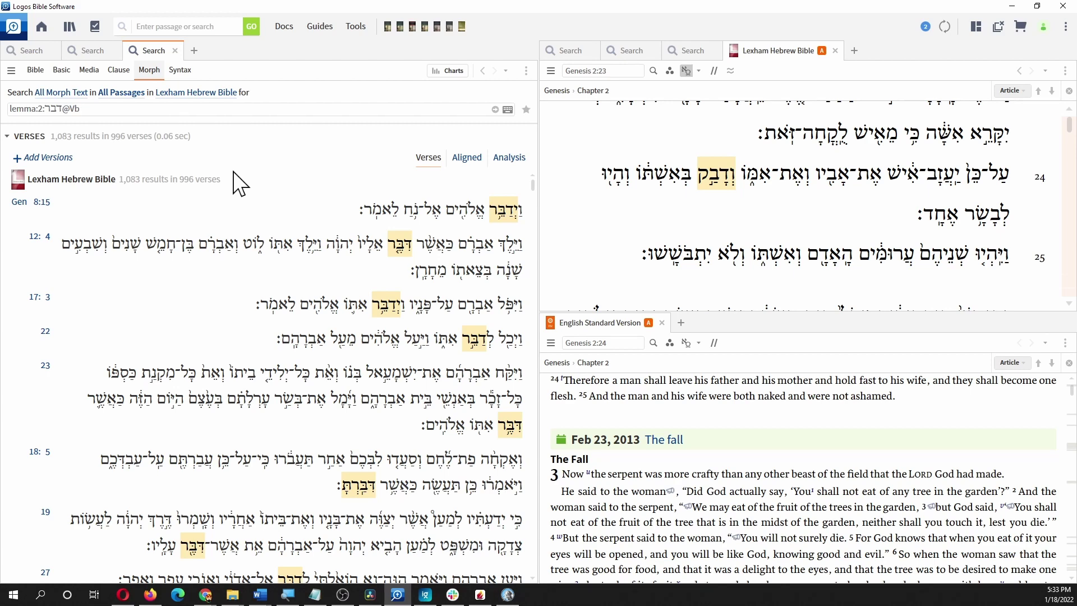
{"action": "mouse_move", "coordinate": [775, 258]}
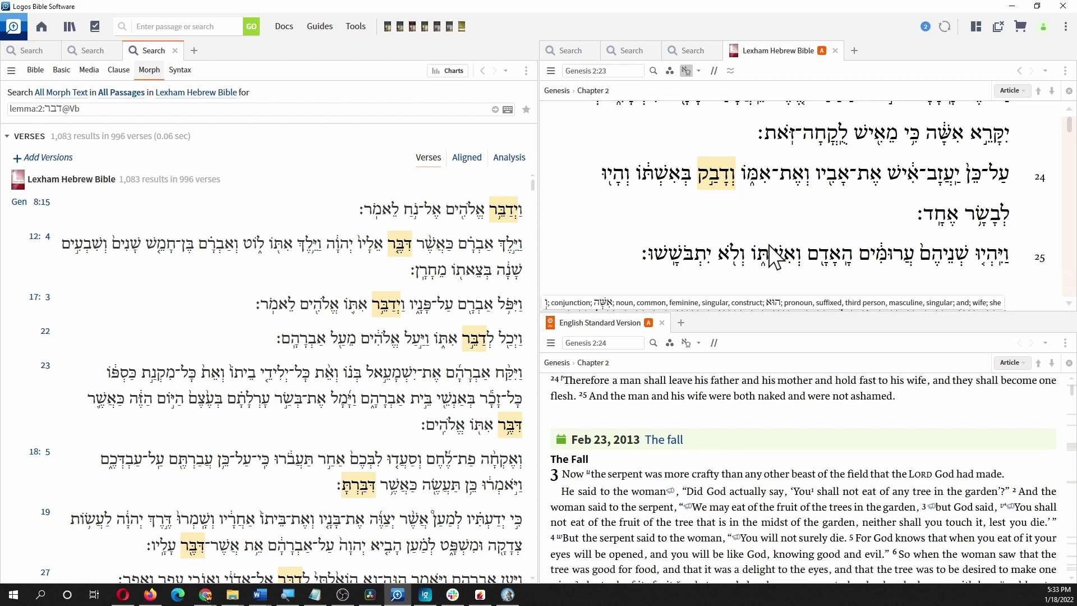